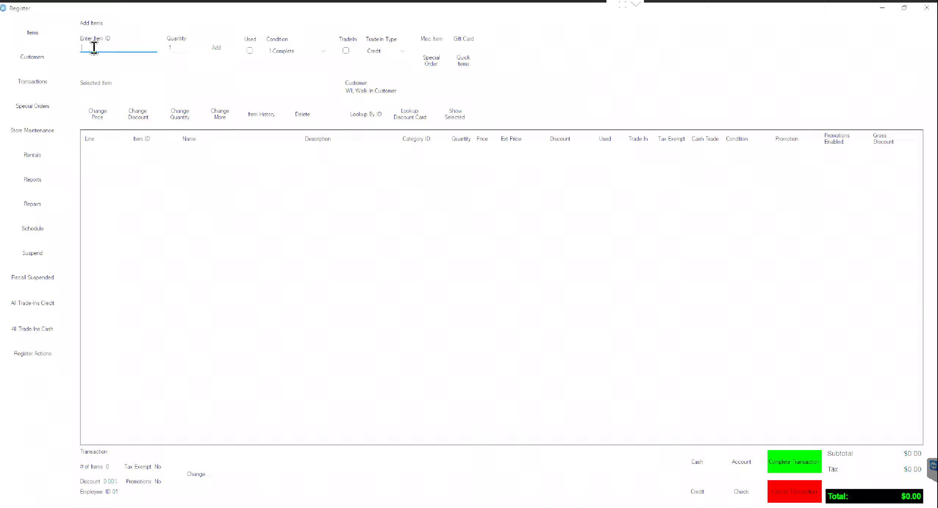
Step: Add Halo 2 by item ID HALO, selling it despite being out of stock, at $139.99
text(HALO2)
key(Return)
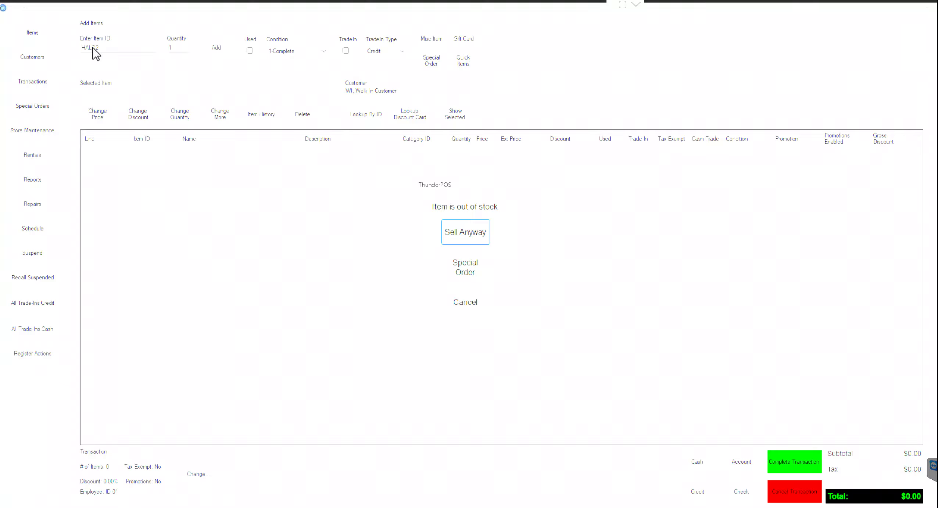
click(471, 234)
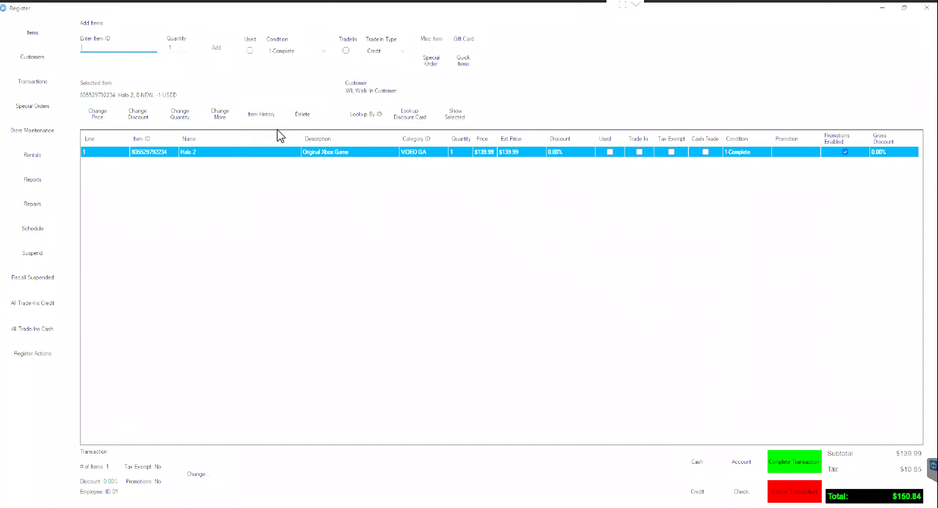
Step: Mark the Halo 2 line as used, dropping it to $14.99
click(222, 115)
click(412, 198)
click(411, 320)
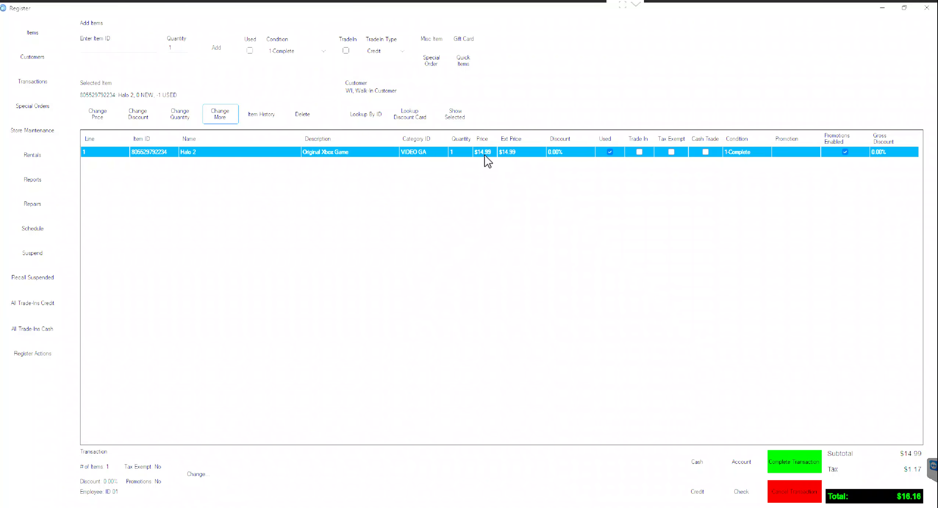
Step: Look up items matching H2 in Enter Item ID
click(122, 47)
text(H2)
key(Return)
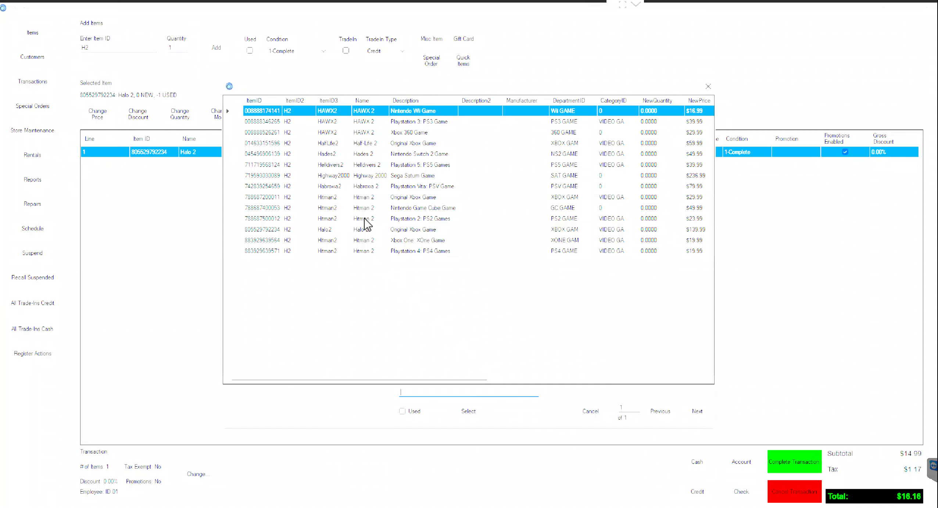
Step: Add a second Halo 2 from the lookup, selling it out of stock, and mark it used at $14.99
click(367, 230)
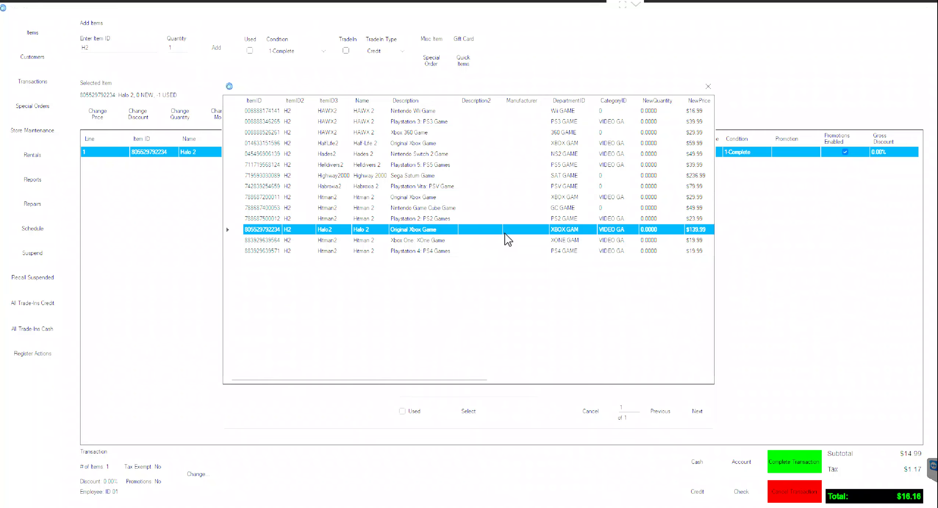
click(469, 411)
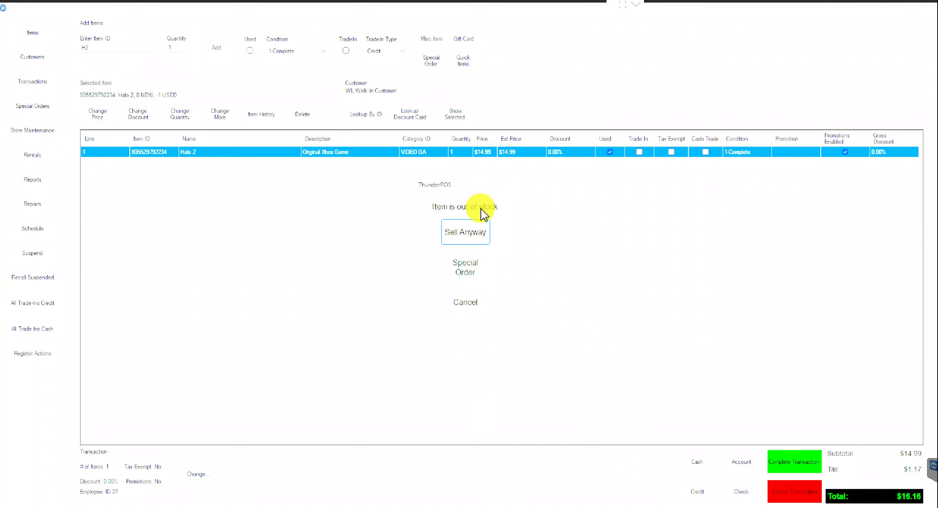
click(475, 232)
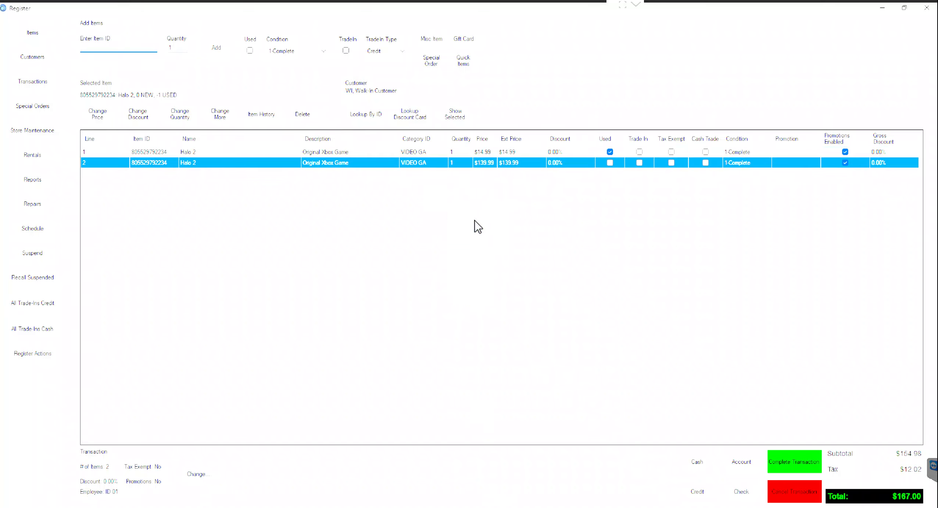
click(235, 123)
click(403, 197)
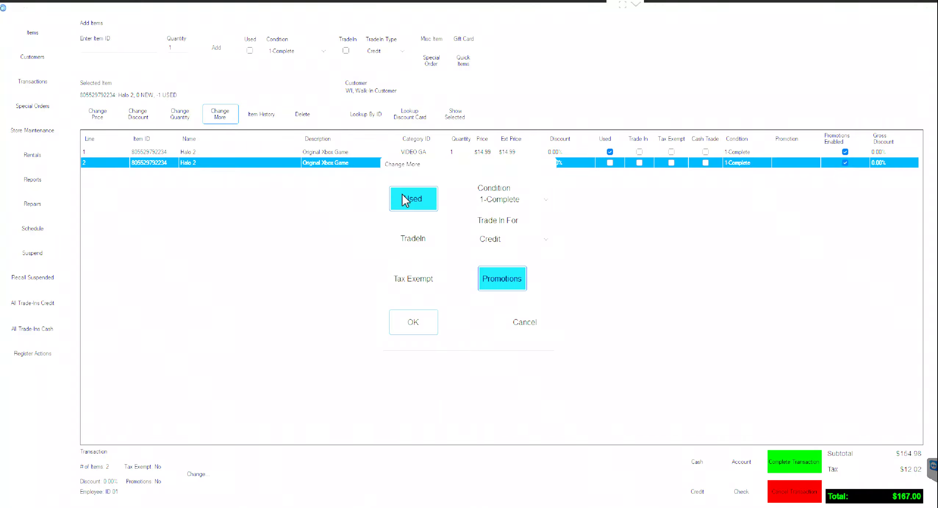
click(412, 324)
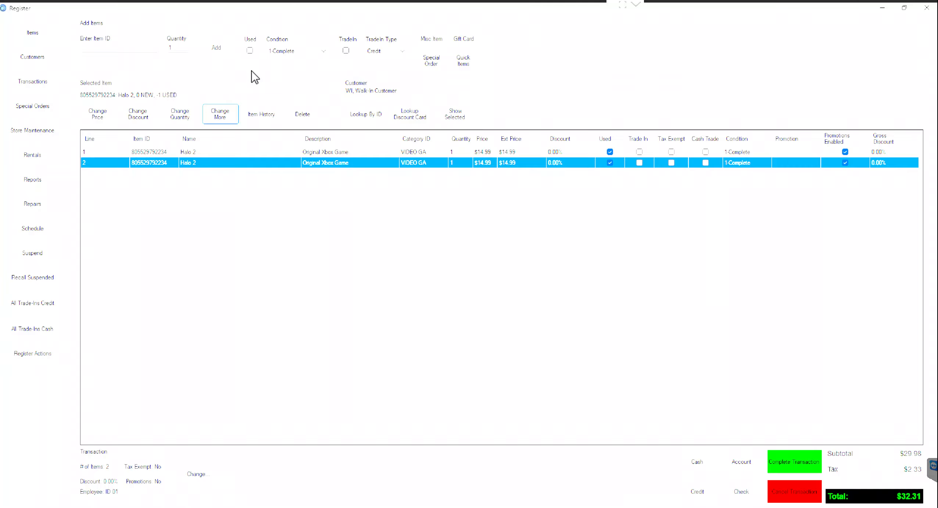
Step: Make newly added items default to Used and look up H2 again
click(250, 51)
click(114, 46)
text(H2)
key(Return)
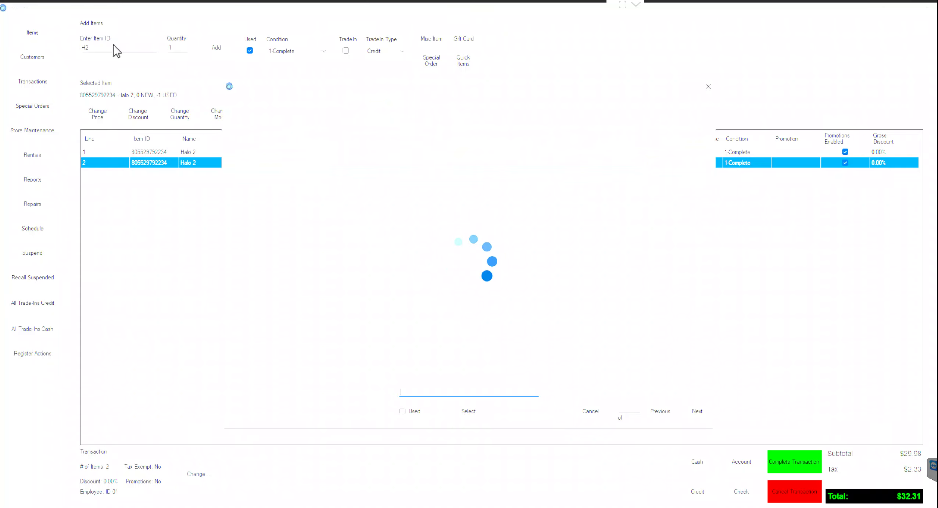
Step: Add another Halo 2 so line 1 has quantity 2 ($48.46 total), then close the register window
double_click(387, 235)
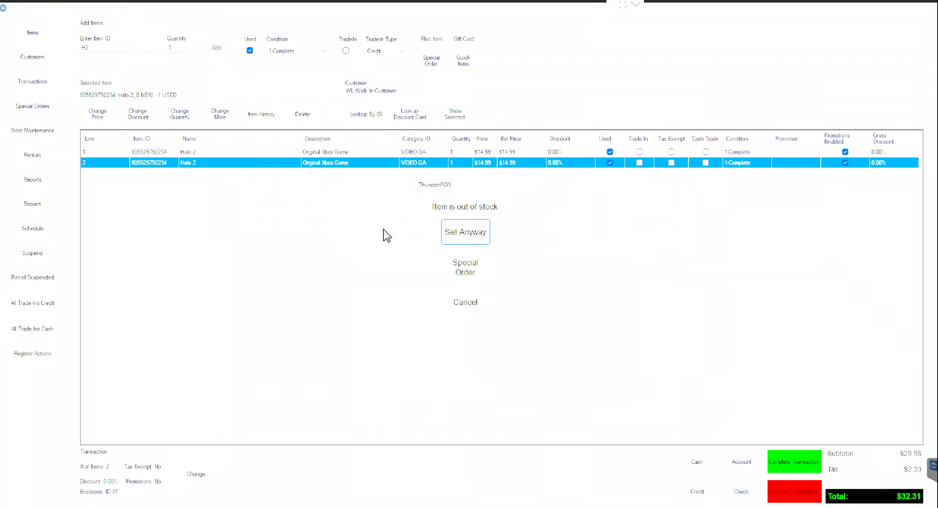
click(456, 235)
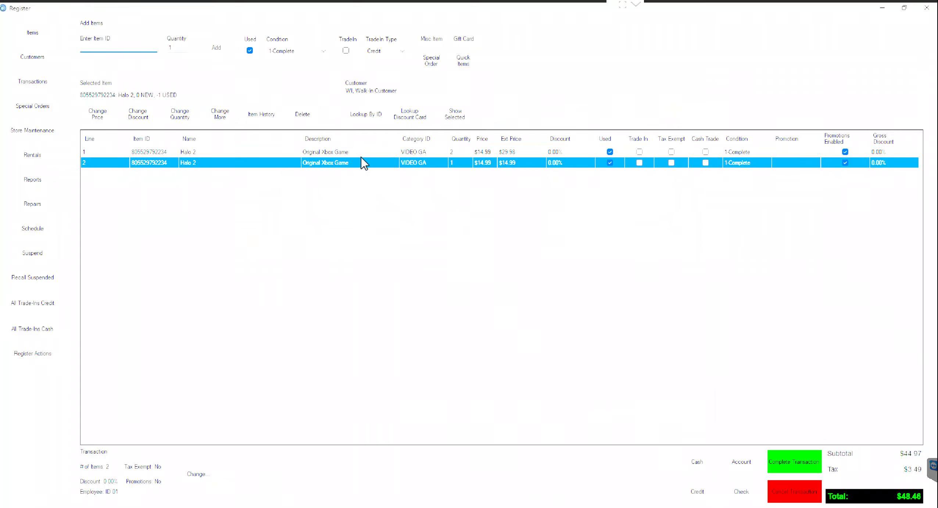
click(458, 154)
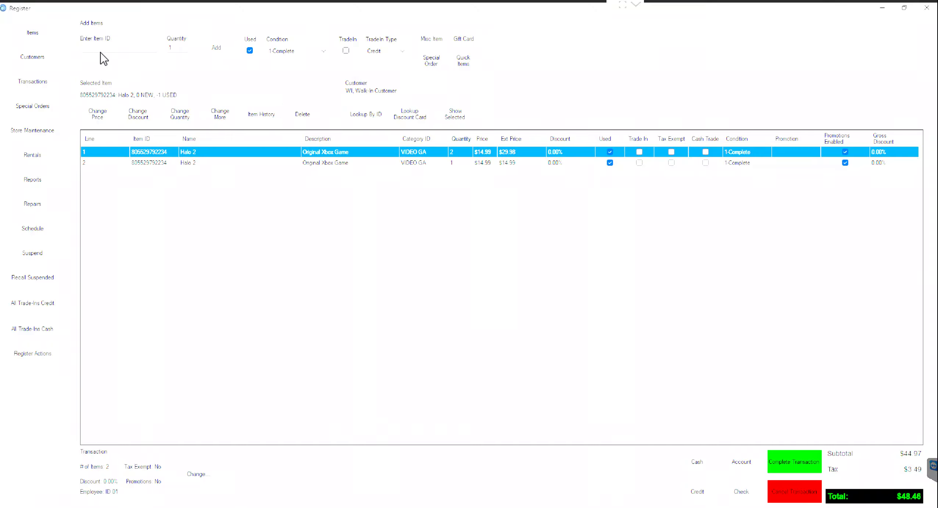
click(51, 37)
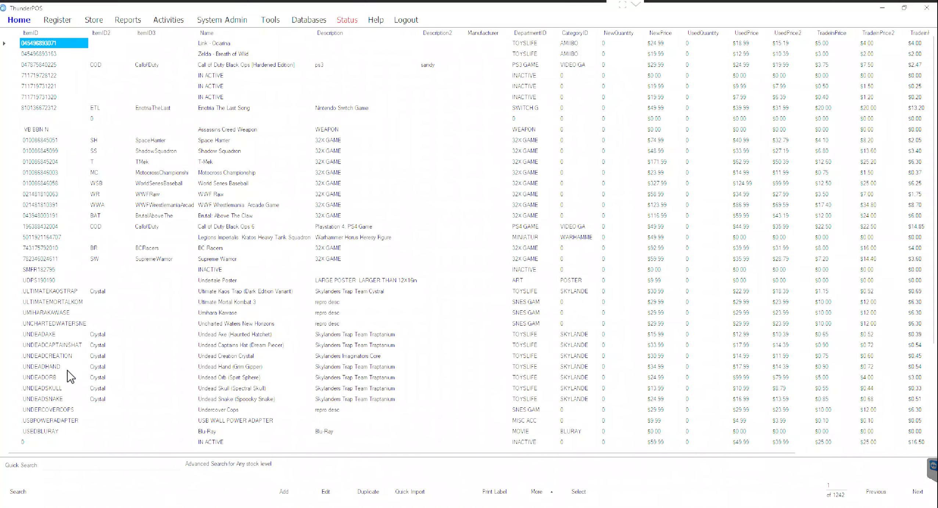
Step: Quick-search 'SH GA TENS' then 'NOC' and send PS2 Shin Megami Tensei: Nocturne to the sale at $27.99
click(72, 464)
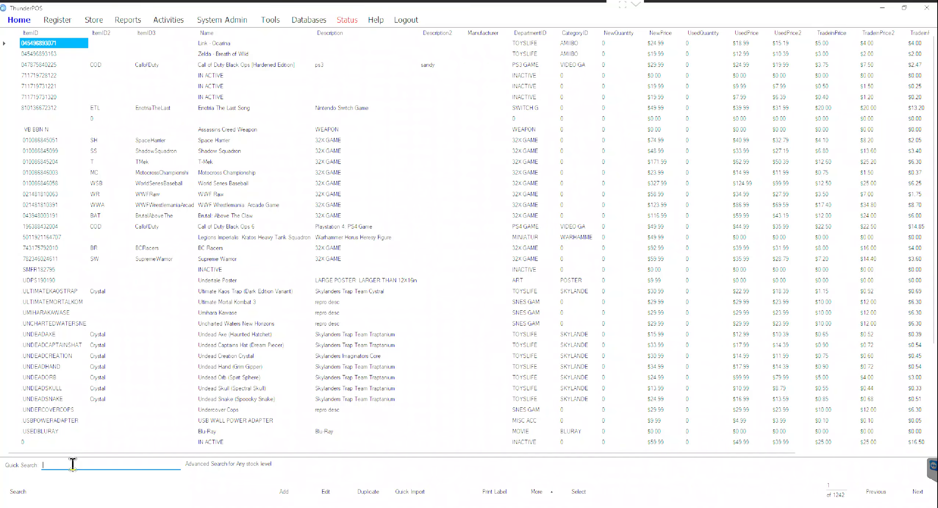
text(SH)
text(GA TE)
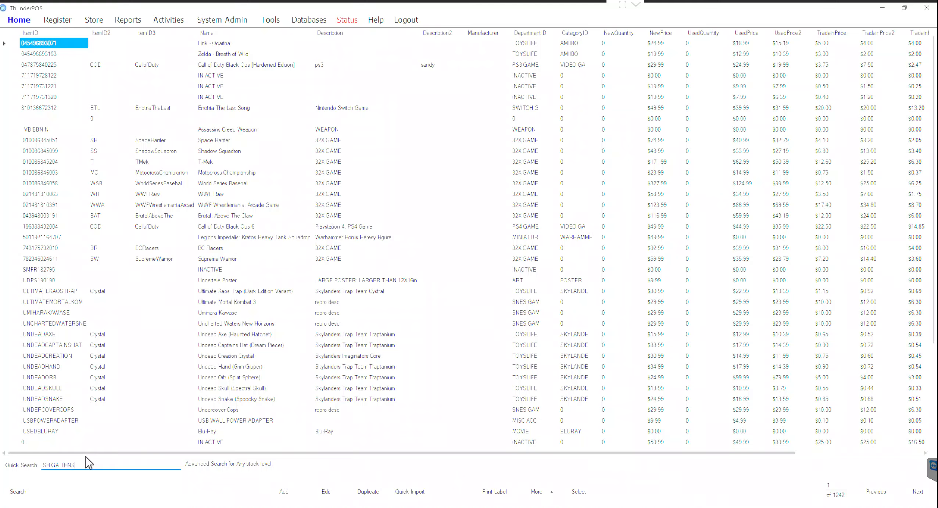
text(NS)
key(Return)
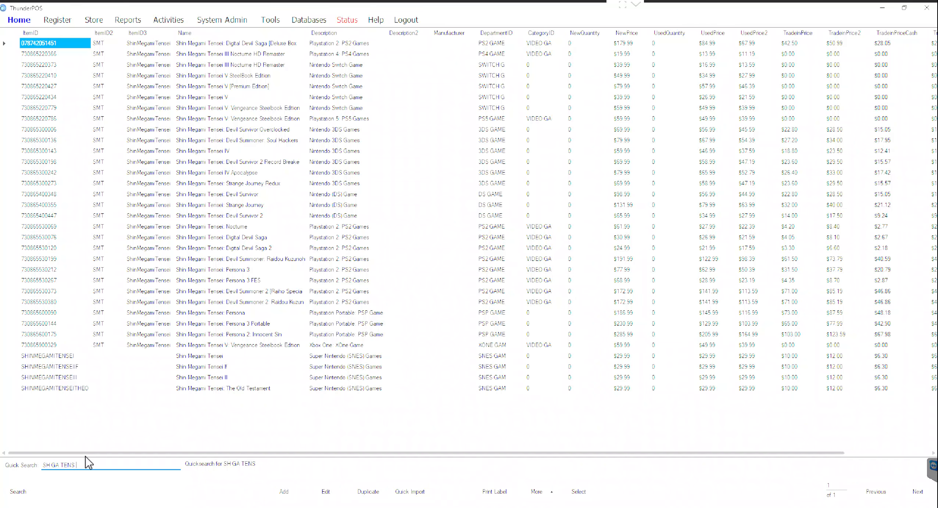
text(NOC)
key(Return)
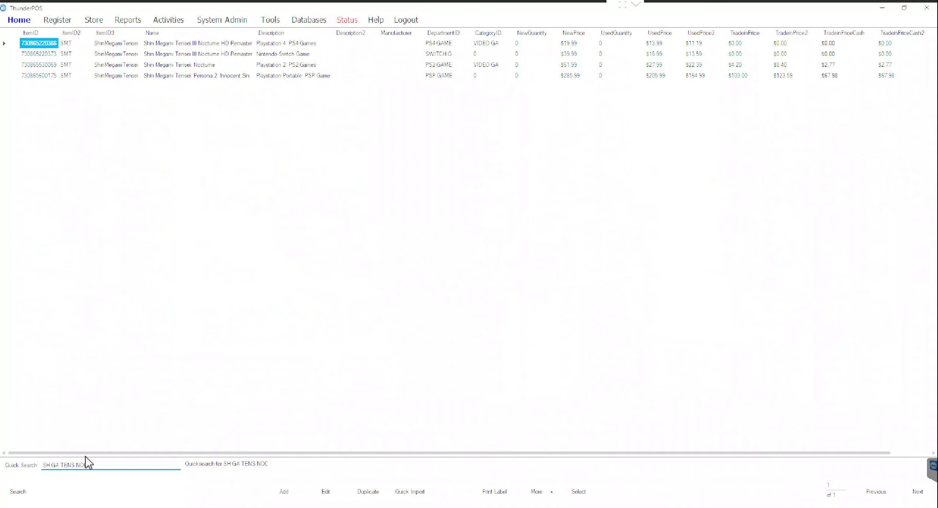
click(224, 65)
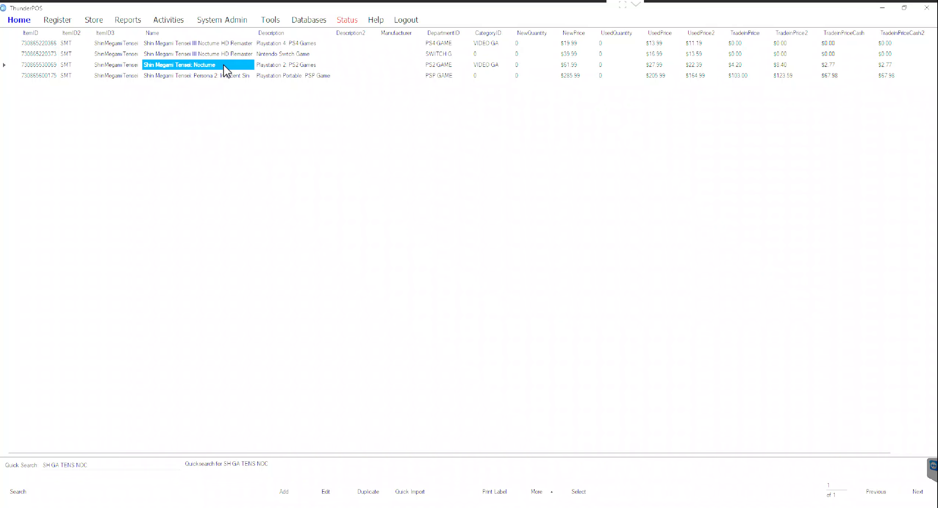
click(267, 65)
double_click(268, 65)
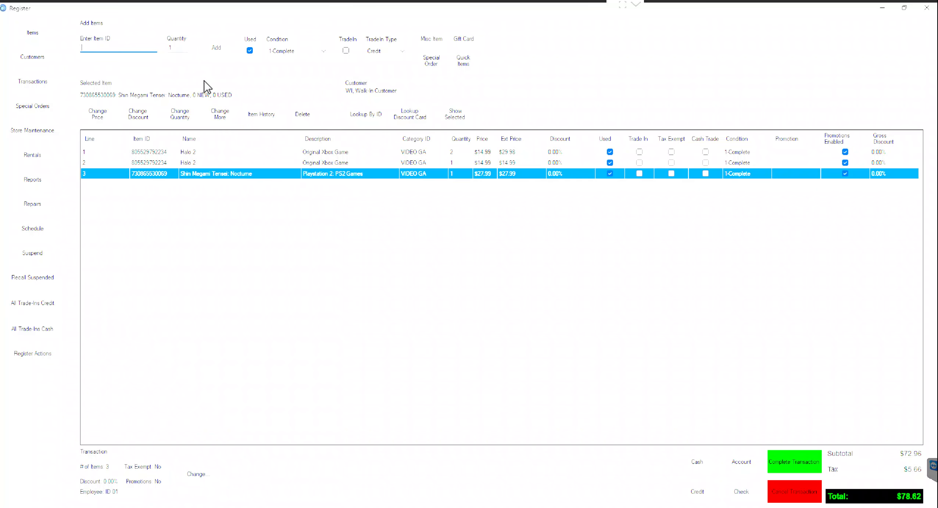
Step: Enter 20 in the quantity field, switching between it and the item ID entry
click(181, 48)
text(20)
click(134, 46)
click(183, 47)
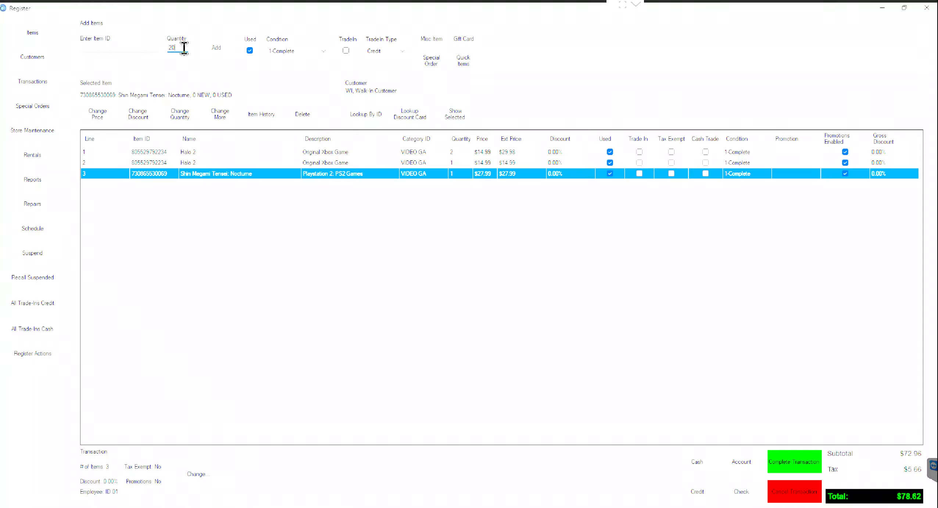
click(152, 46)
click(225, 174)
Step: Set the Nocturne line quantity to 3 and dismiss the 'Orders require a customer' warning
click(183, 114)
text(3)
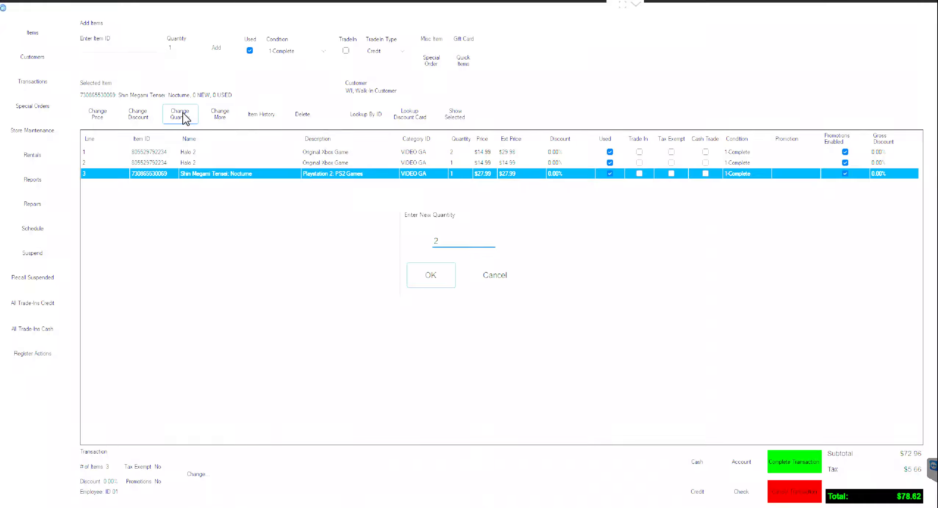
key(Return)
key(Return)
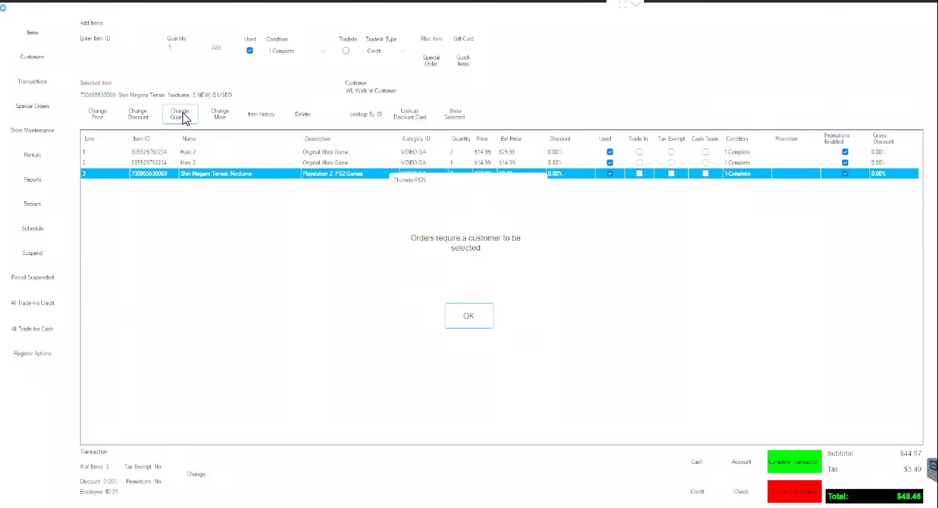
click(473, 322)
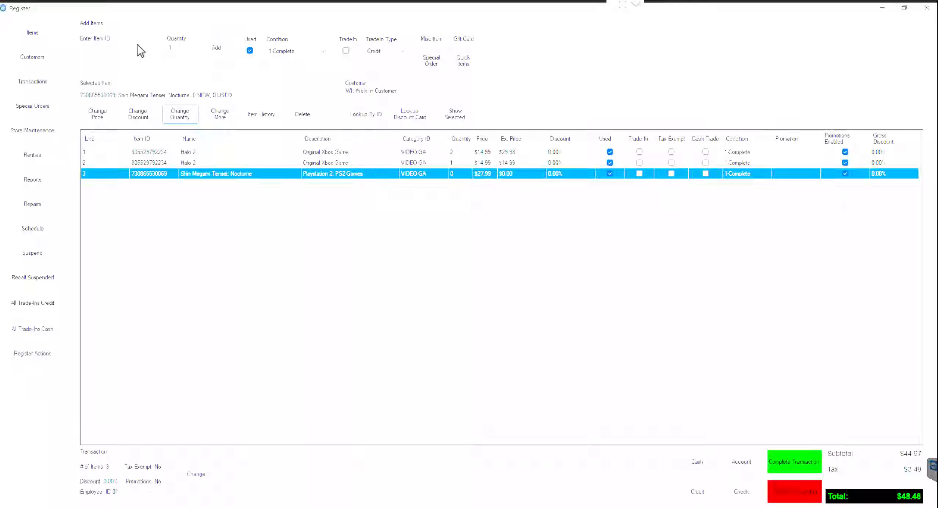
click(122, 47)
text(DFGHJKL)
key(BackSpace)
key(BackSpace)
key(BackSpace)
key(BackSpace)
key(BackSpace)
key(BackSpace)
key(BackSpace)
click(250, 52)
click(251, 54)
Step: Keep condition 1-Complete and tick TradeIn so new items count as trade-ins
click(281, 52)
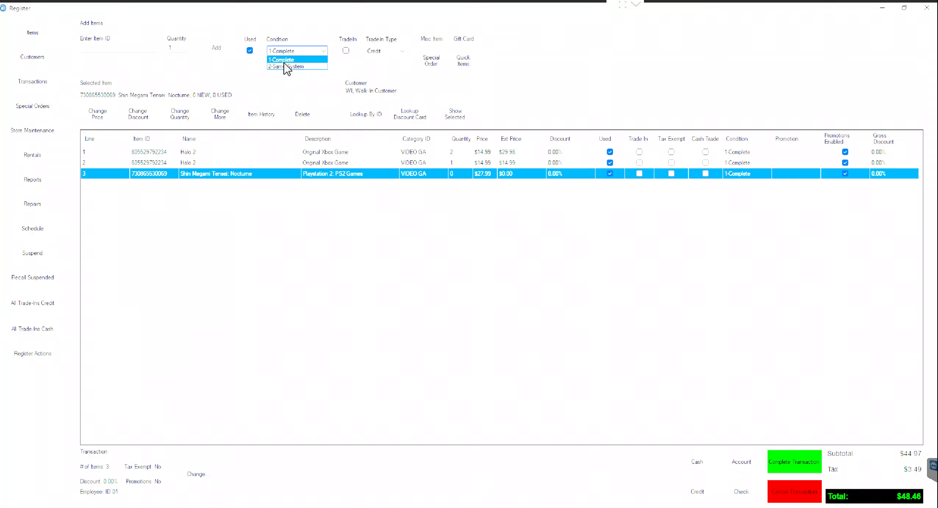
click(250, 62)
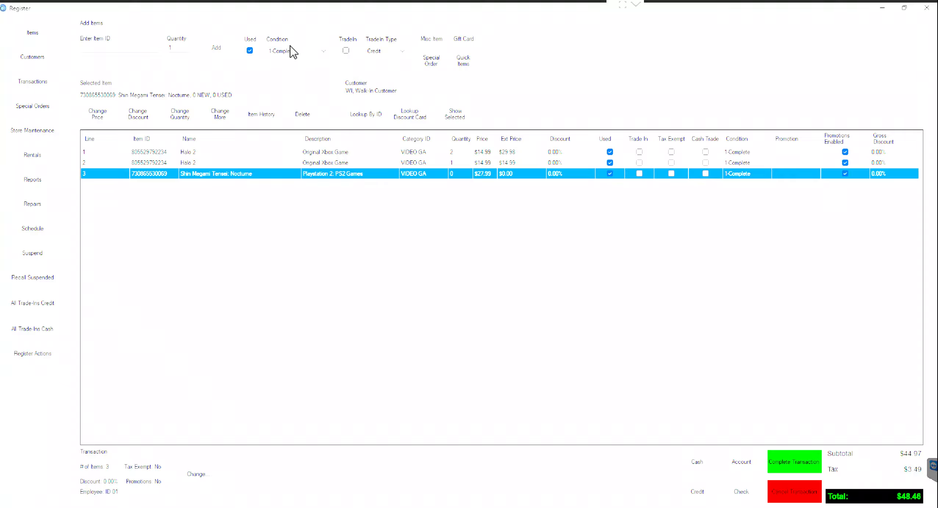
click(346, 50)
Step: Pick a customer with a $0.00 balance from the Customers list to replace the walk-in customer
click(145, 47)
click(60, 61)
click(504, 492)
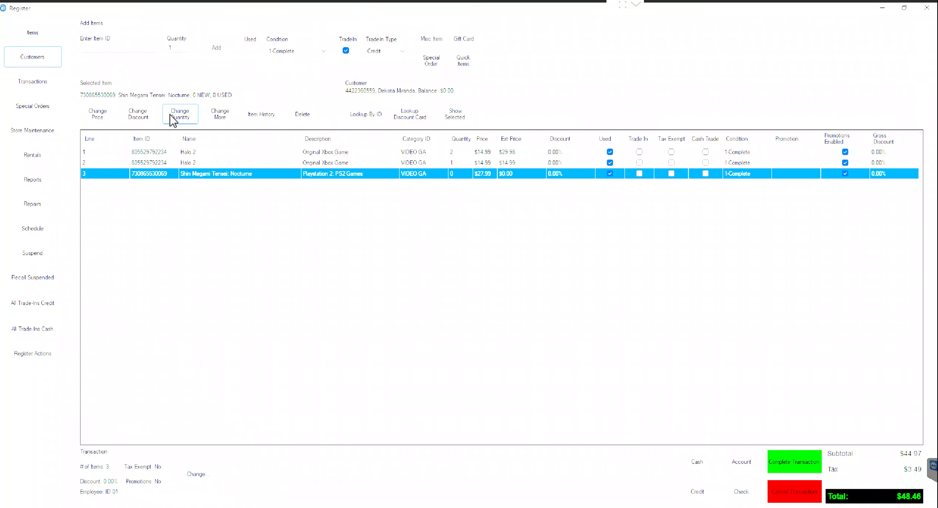
Step: Mark the second Halo 2 line as a trade-in at quantity -1
click(255, 162)
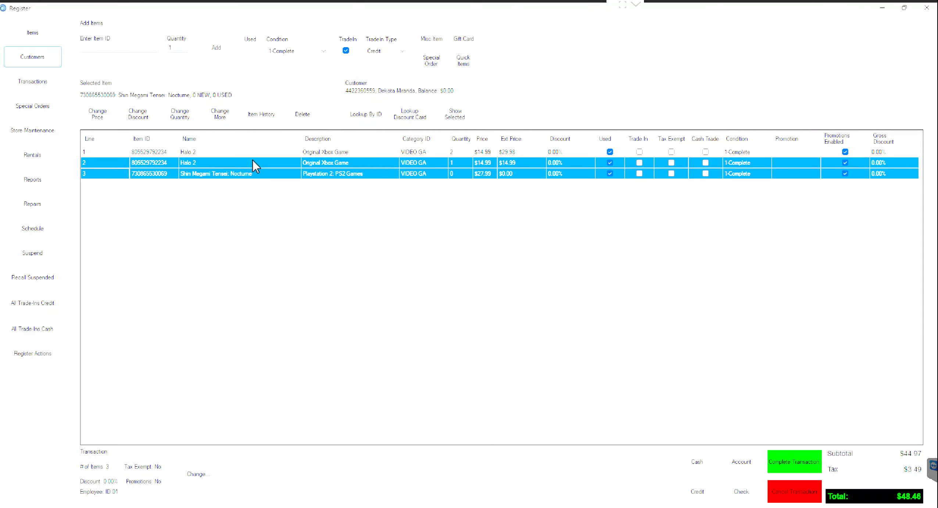
click(219, 117)
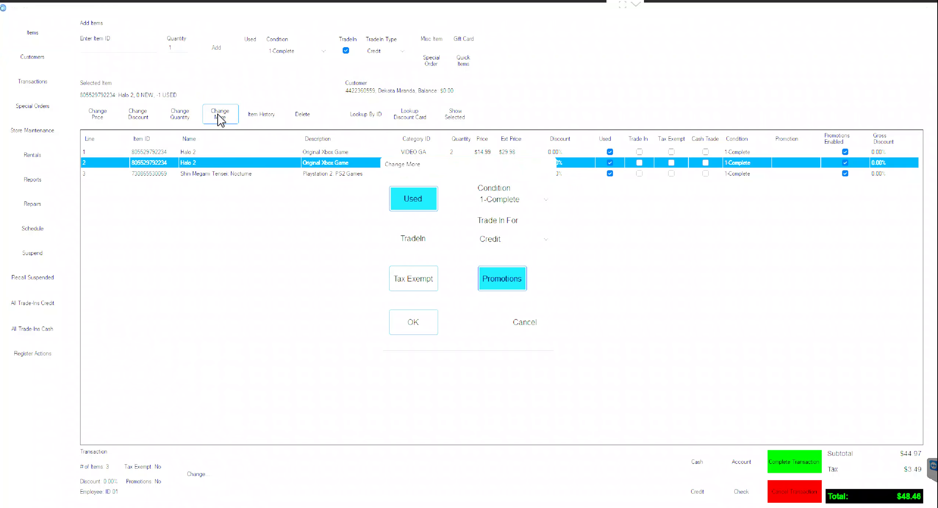
click(414, 245)
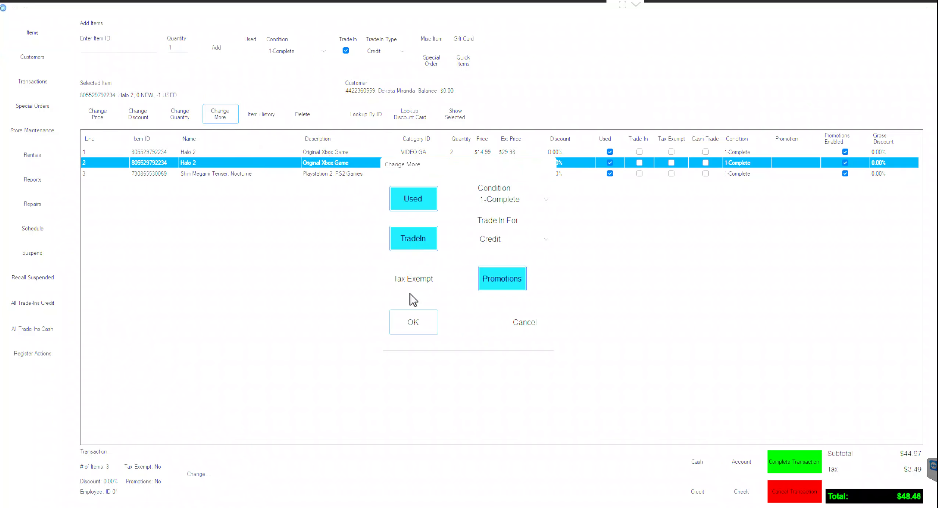
click(411, 323)
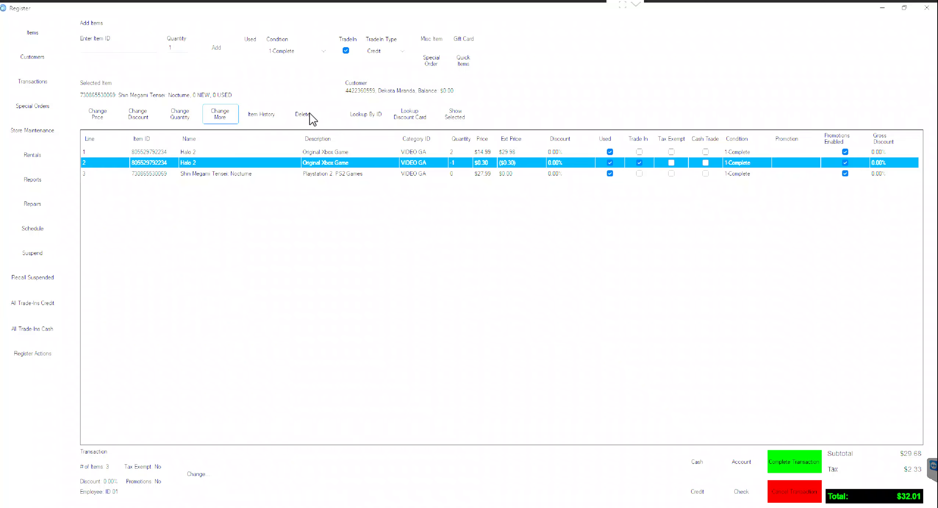
Step: Set the Halo 2 trade-in's condition to 2-Same System
click(229, 112)
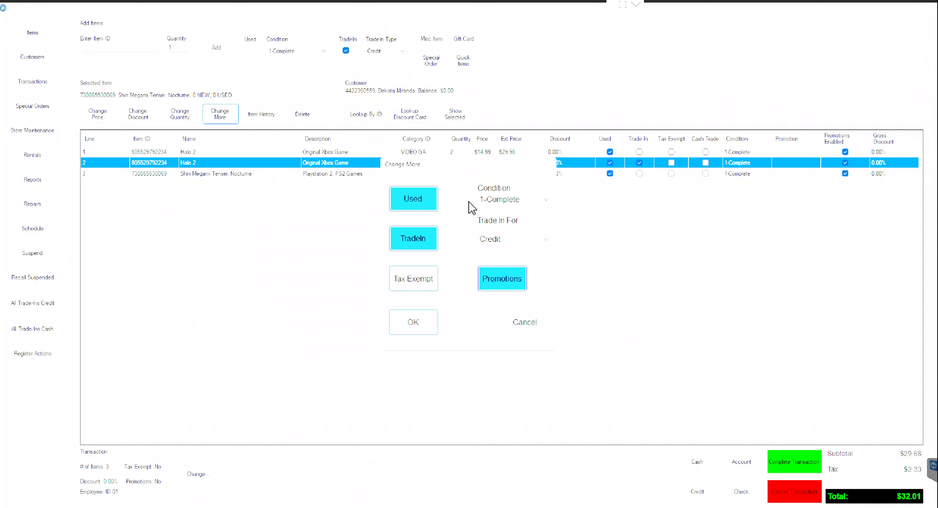
click(489, 200)
click(491, 219)
click(414, 323)
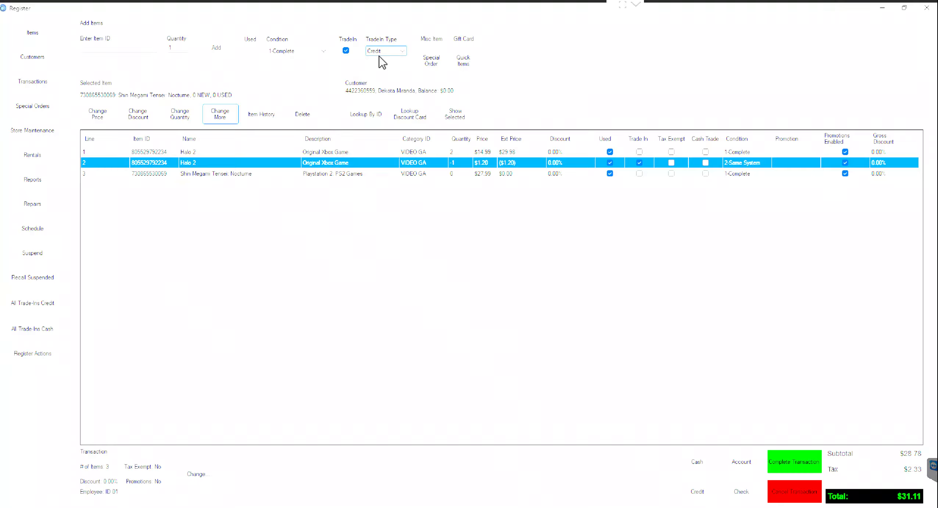
Step: Set the Halo 2 trade-in's condition back to 1-Complete
click(220, 114)
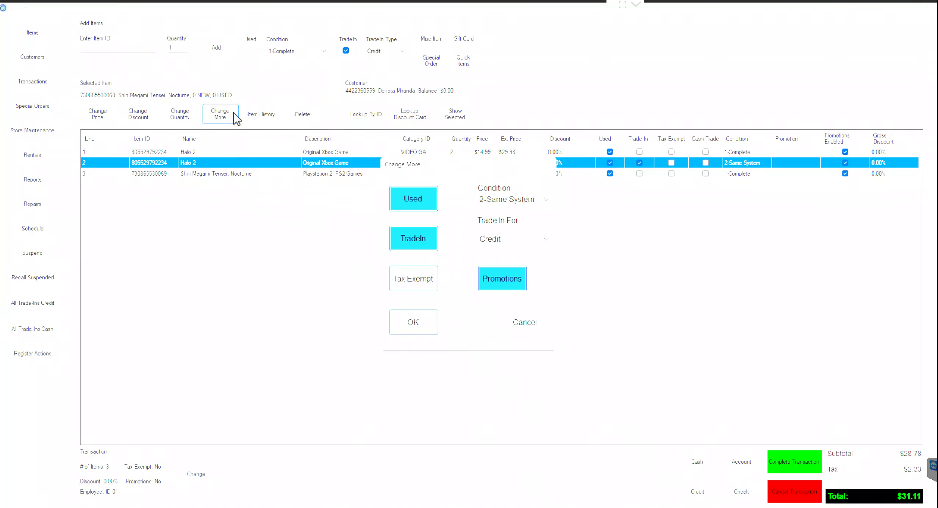
click(502, 201)
click(502, 211)
click(410, 330)
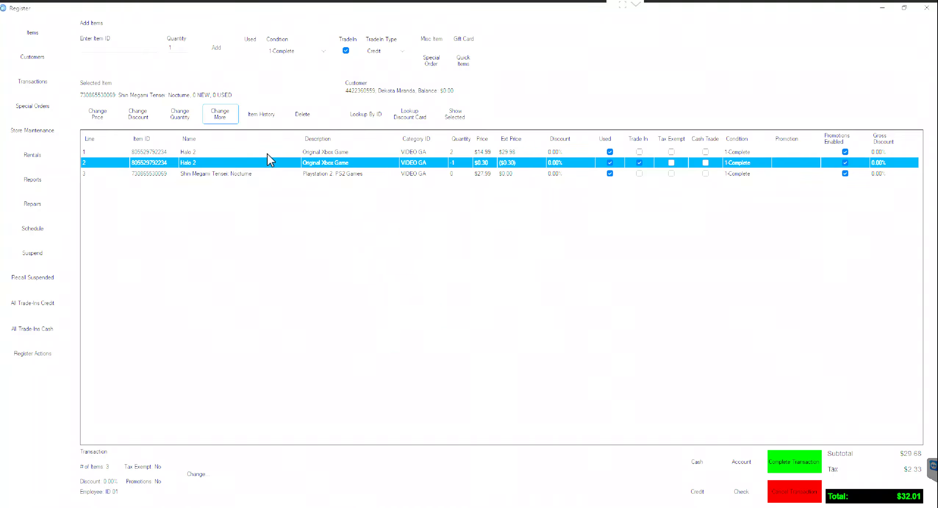
Step: Make the Halo 2 trade-in pay out in cash at $0.18 and set the default TradeIn Type to Cash
click(223, 117)
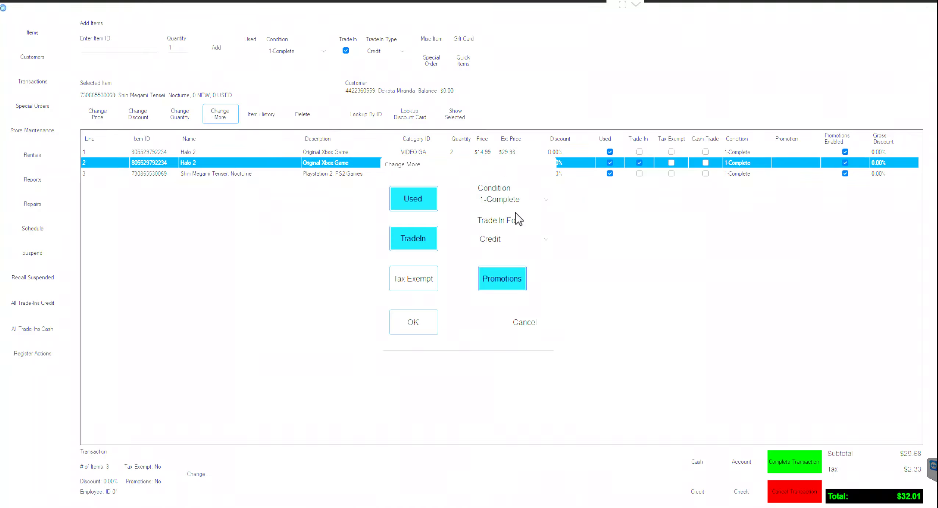
click(520, 239)
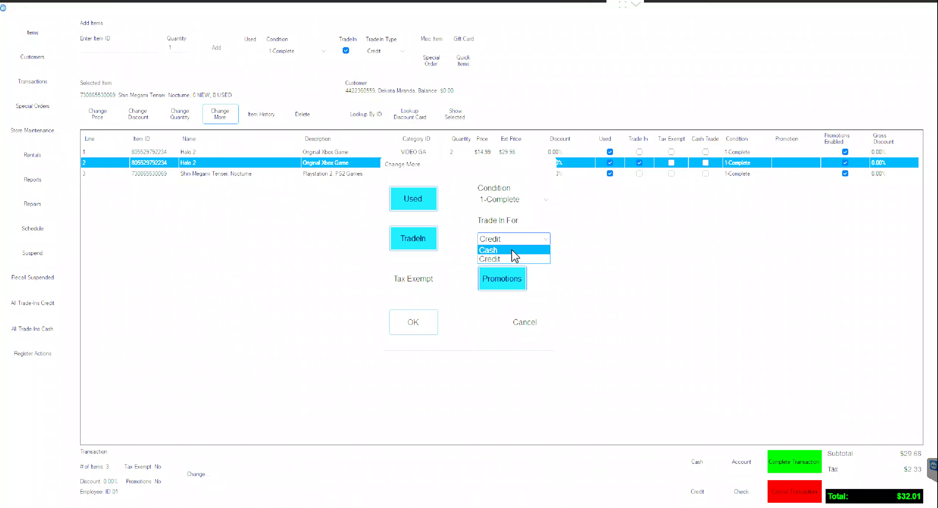
click(512, 250)
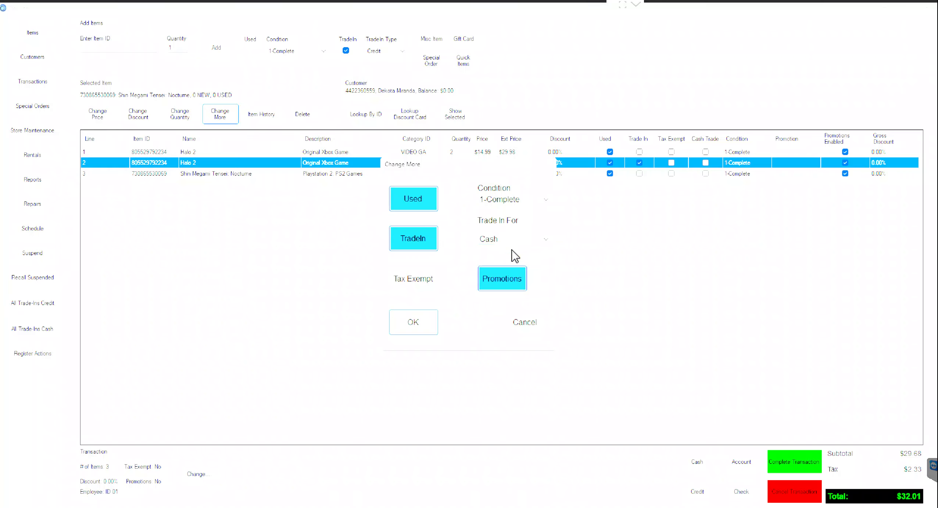
click(420, 324)
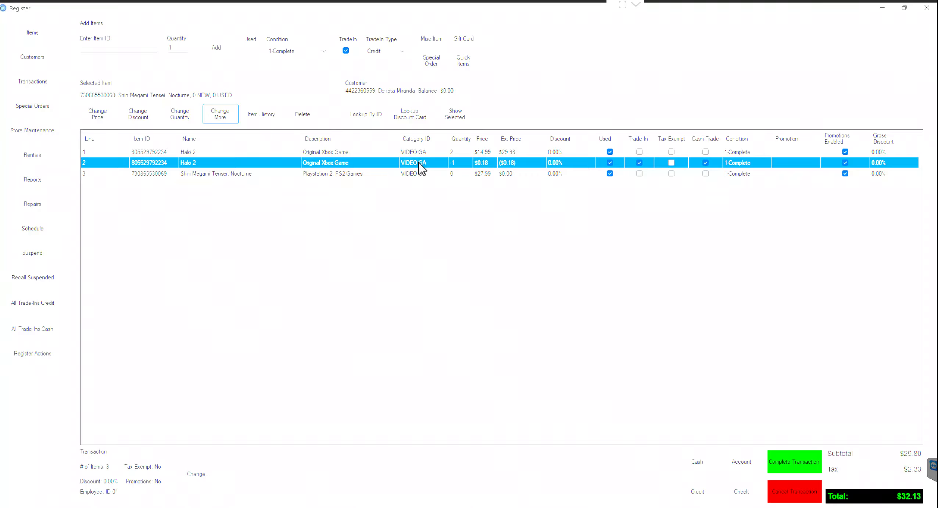
click(404, 51)
click(124, 47)
Step: Open the customer lookup screen and start a quick search for the sale's customer
click(41, 65)
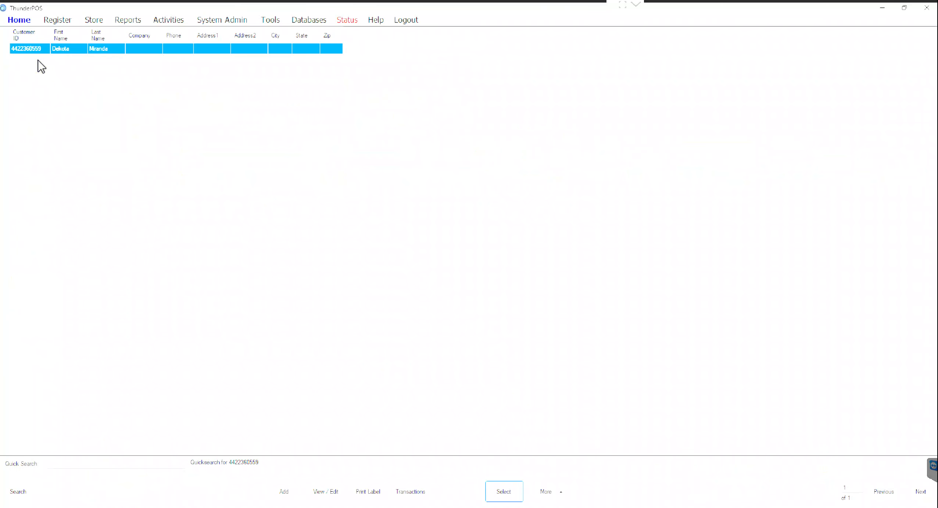
click(134, 463)
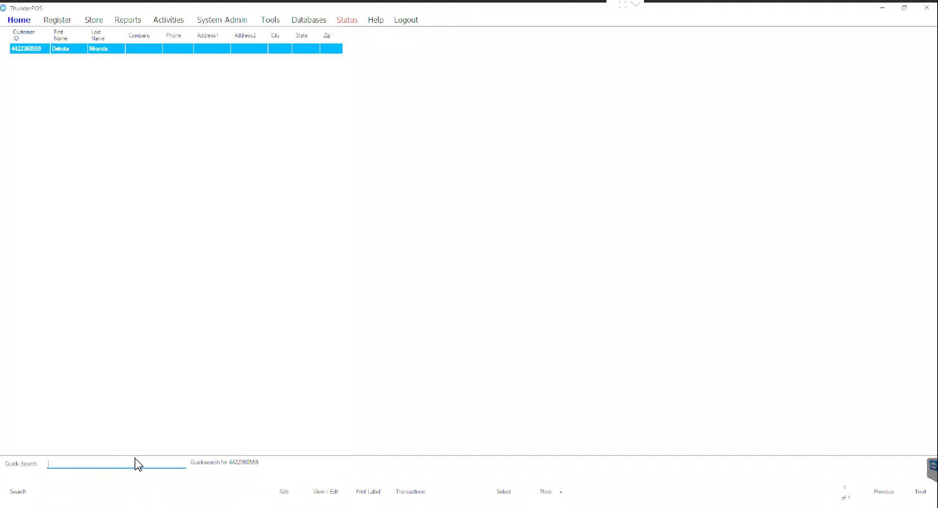
Step: Quick-search customers by a surname fragment and return to the sale with the match attached
text(DAKOTS)
key(BackSpace)
text(A)
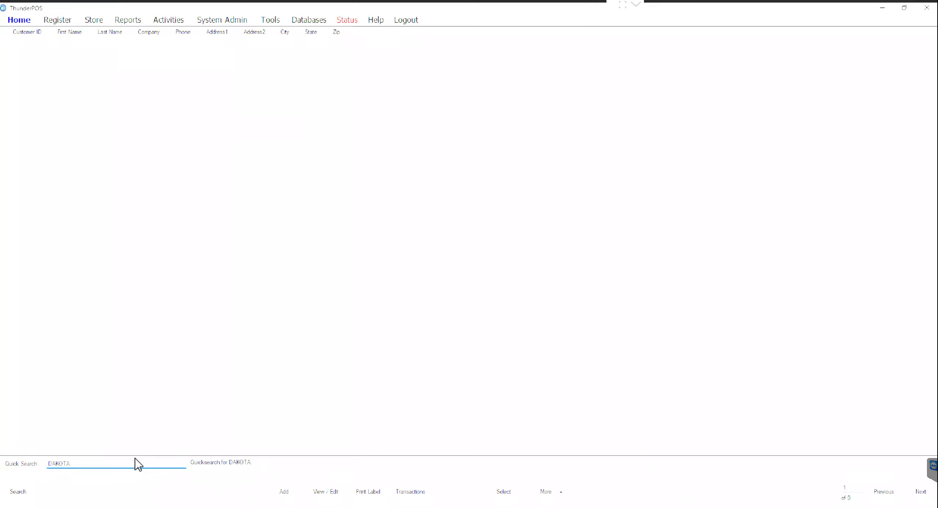
key(BackSpace)
key(BackSpace)
key(BackSpace)
text(MIR)
key(Return)
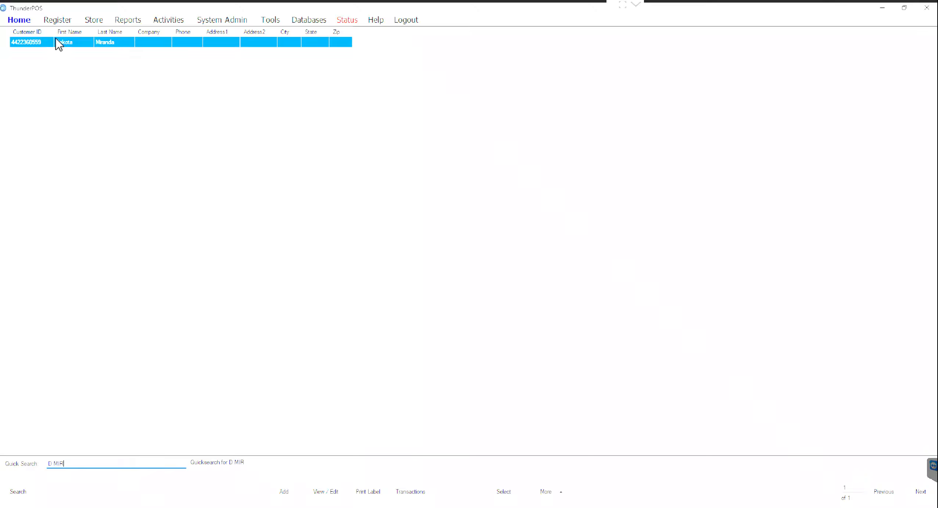
click(57, 20)
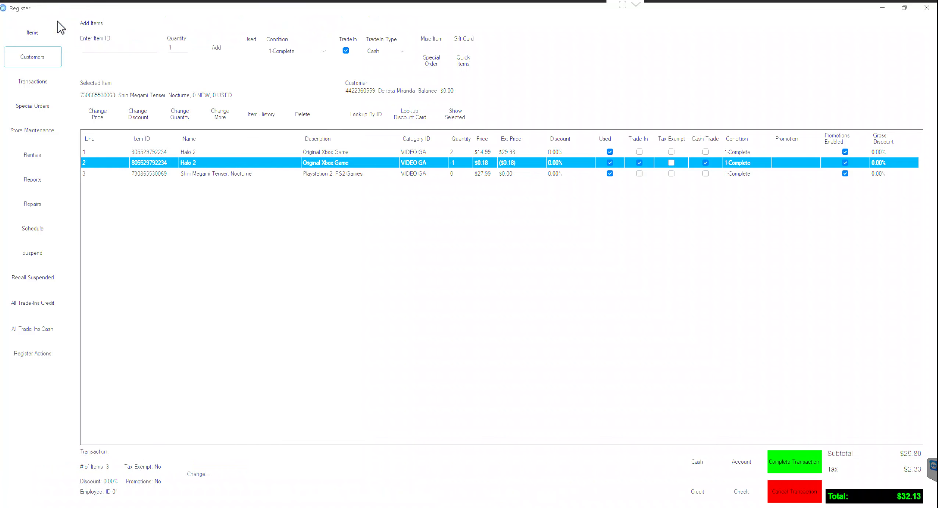
Step: Delete the two-copy Halo 2 line and the Shin Megami Tensei line, leaving total ($0.18)
click(293, 151)
click(304, 117)
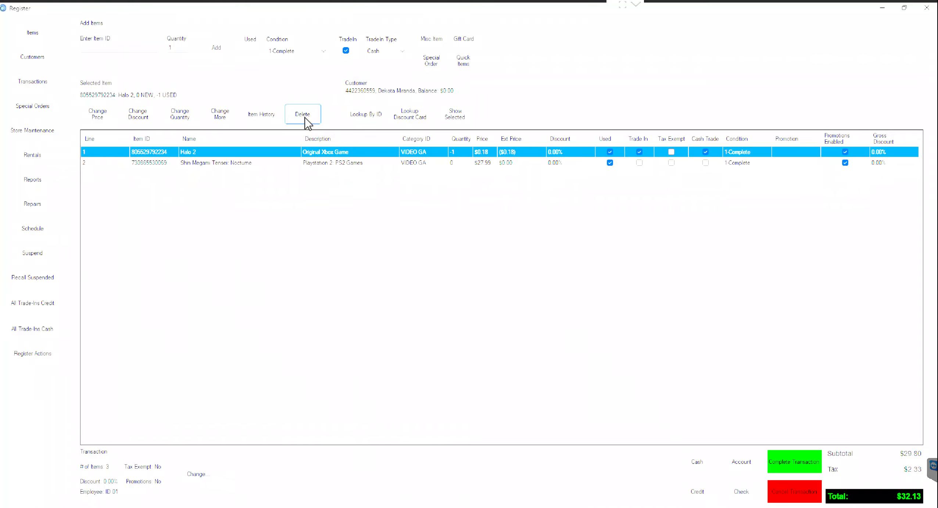
click(269, 161)
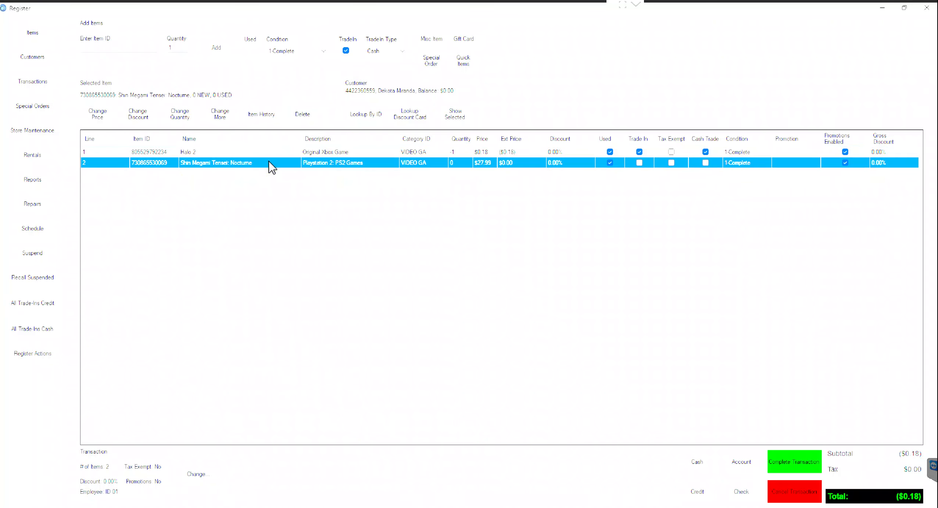
key(Delete)
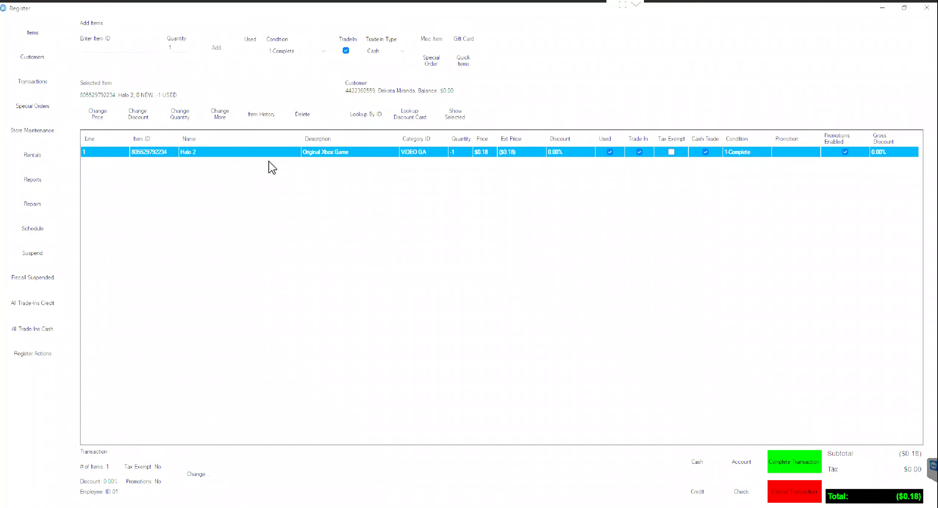
click(268, 116)
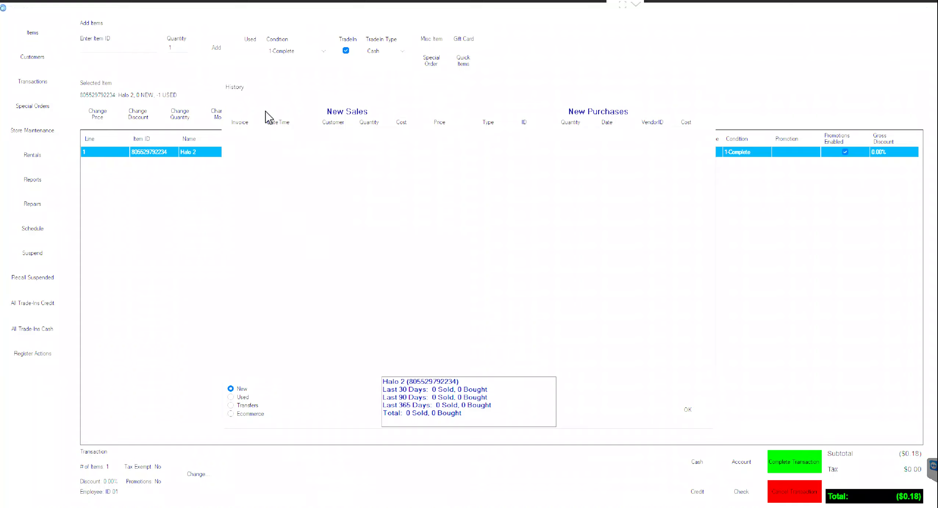
click(242, 399)
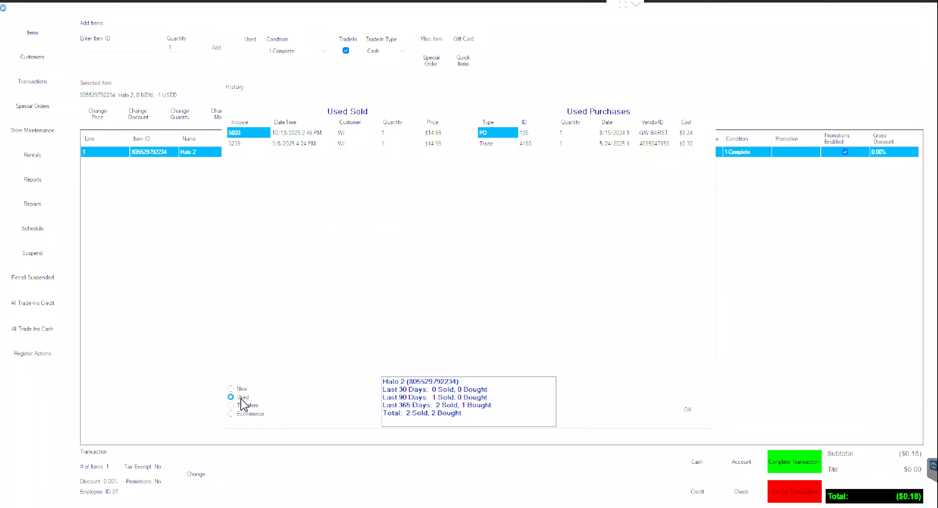
click(685, 418)
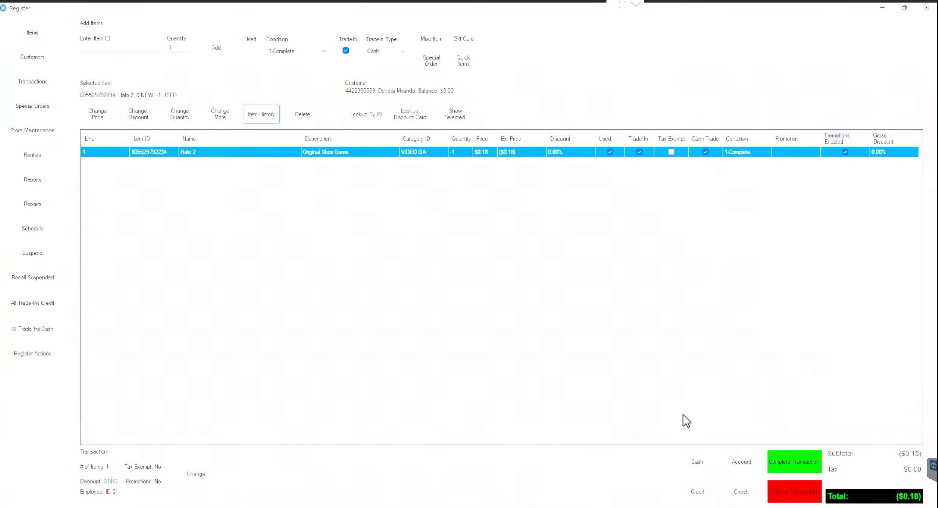
Step: Try the Used, TradeIn and Tax Exempt flags in the Halo 2 trade-in's extra options
click(219, 116)
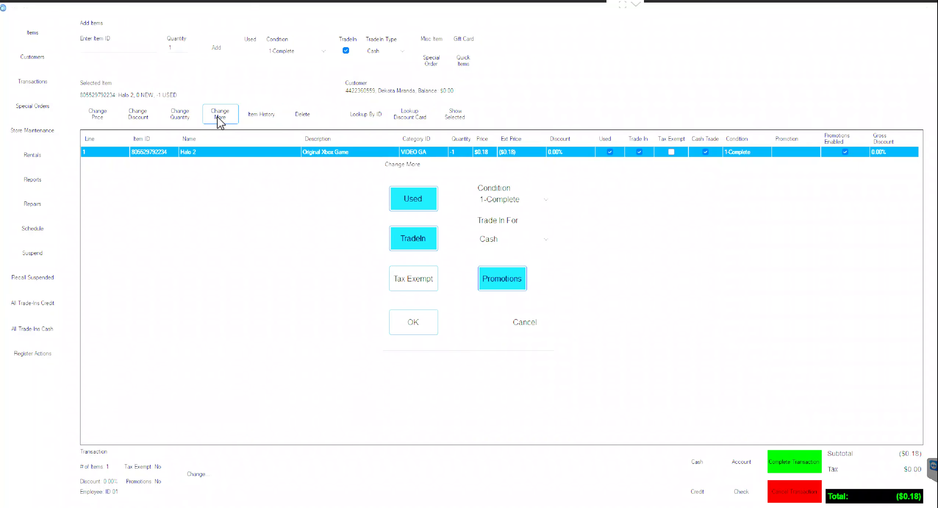
click(413, 200)
click(412, 198)
click(409, 243)
click(407, 286)
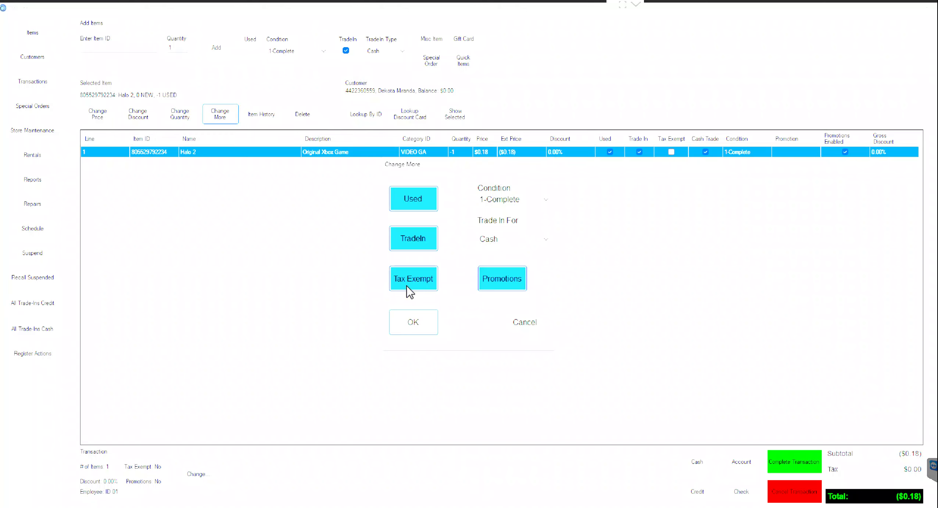
click(407, 286)
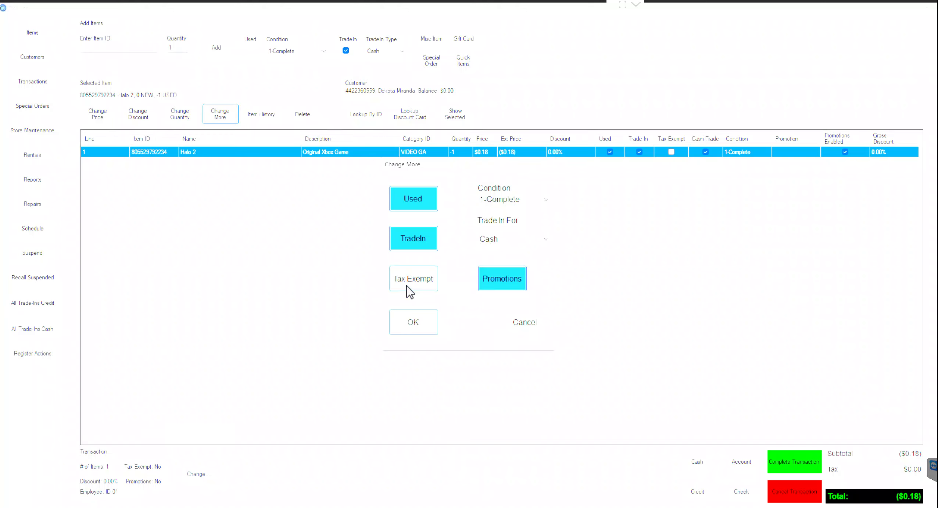
Step: Keep condition 1-Complete and make the trade-in pay store credit, bringing the total to ($0.30)
click(498, 207)
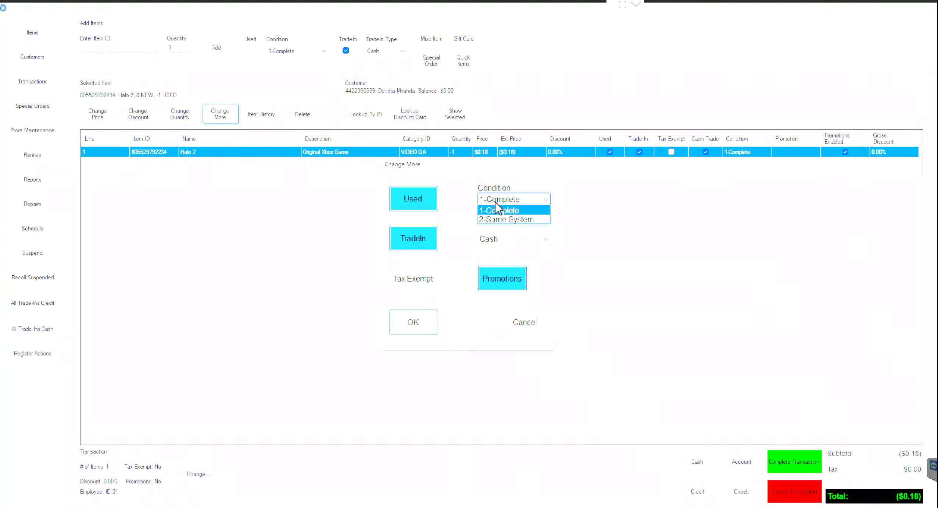
click(495, 218)
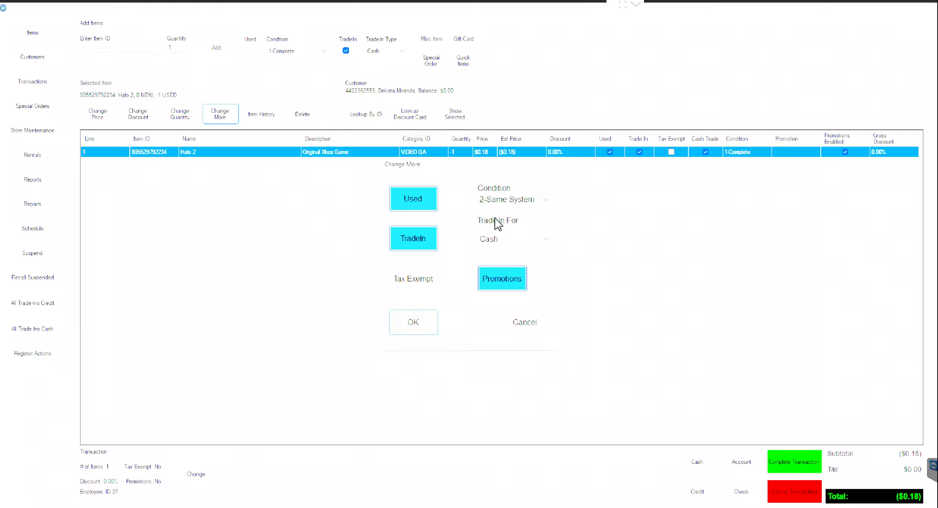
click(502, 200)
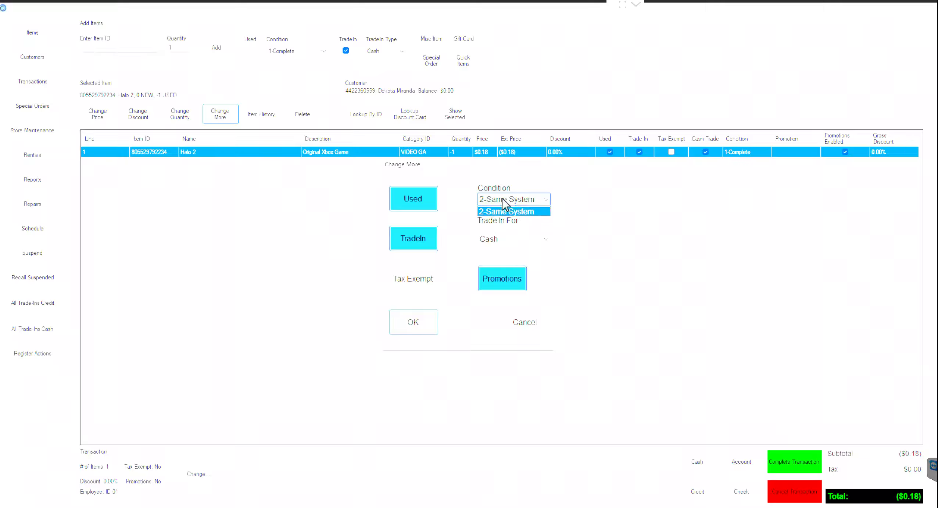
click(500, 210)
click(498, 240)
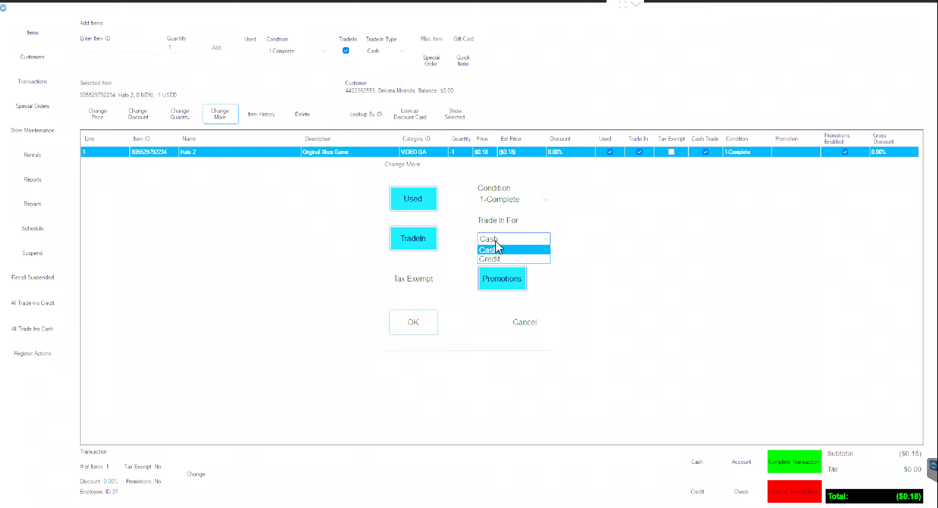
click(495, 259)
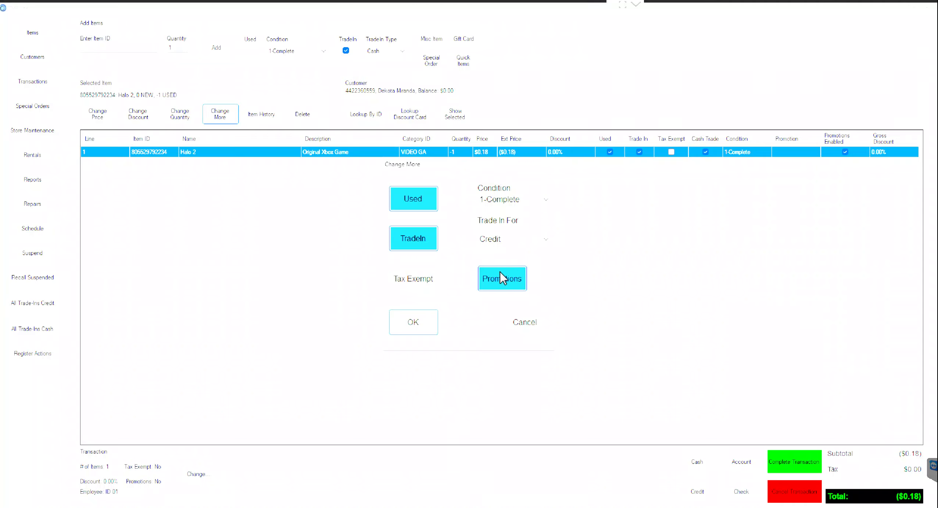
click(409, 328)
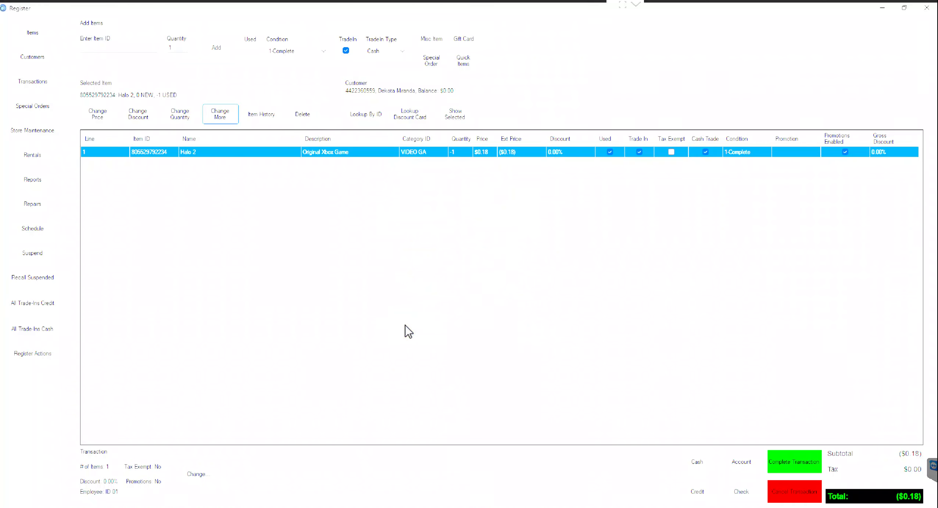
Step: Change the Halo 2 trade-in quantity to -2, making the total ($0.60)
click(172, 114)
text(2)
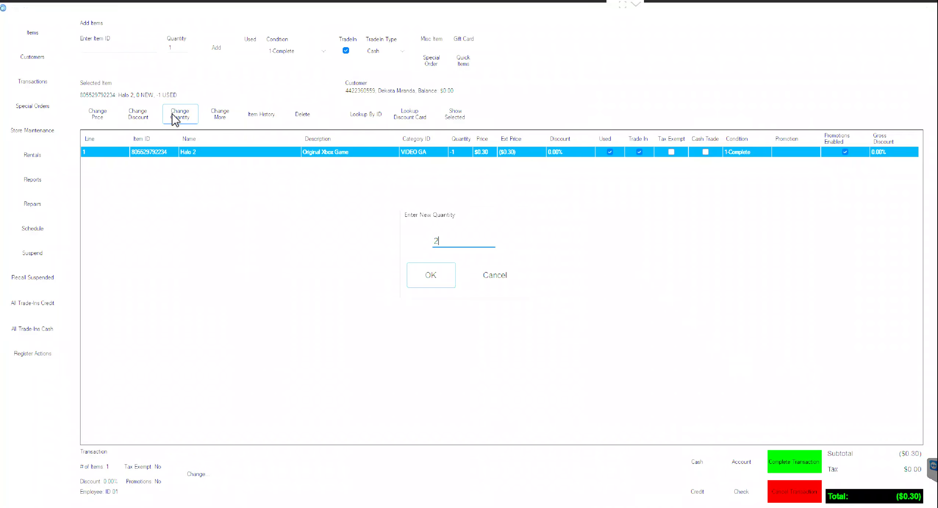
key(Return)
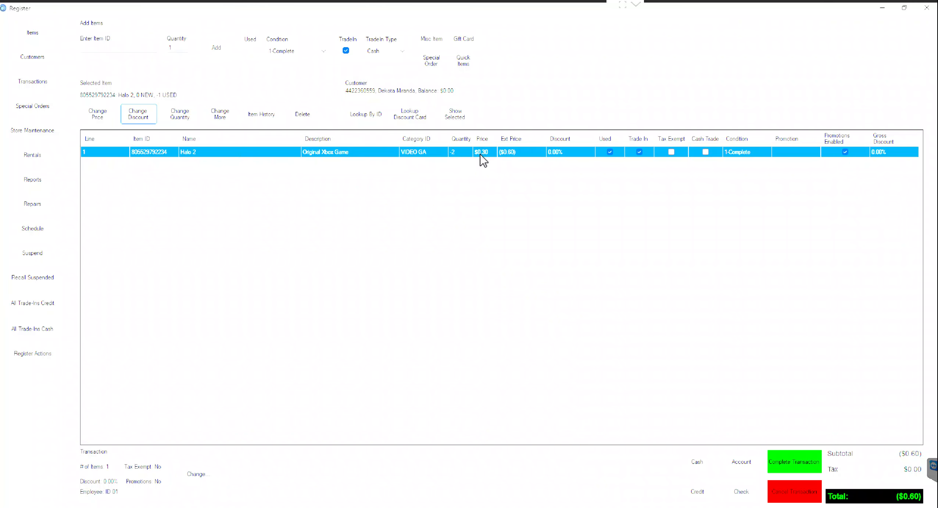
Step: Try 50% and 80% discounts on the Halo 2 line, settling on 30% for ($0.42)
click(145, 114)
text(50)
key(Return)
click(133, 118)
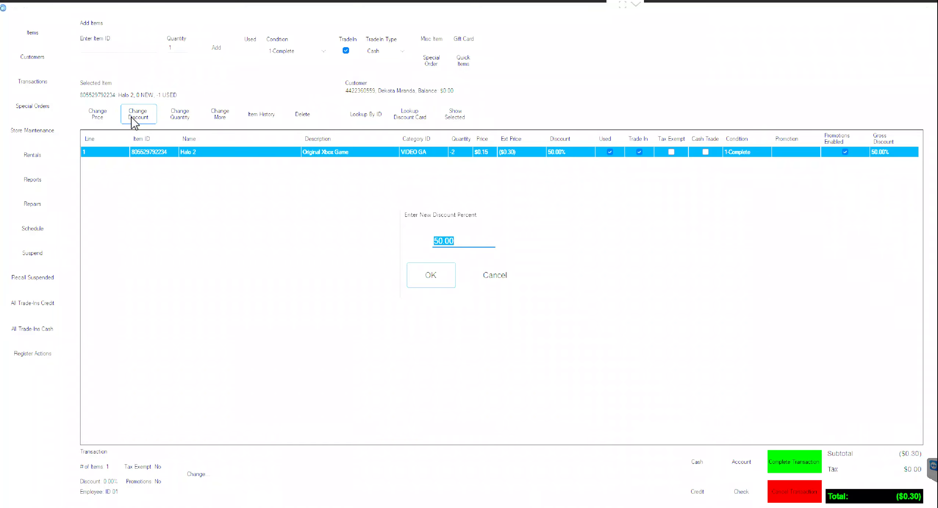
text(80)
key(Return)
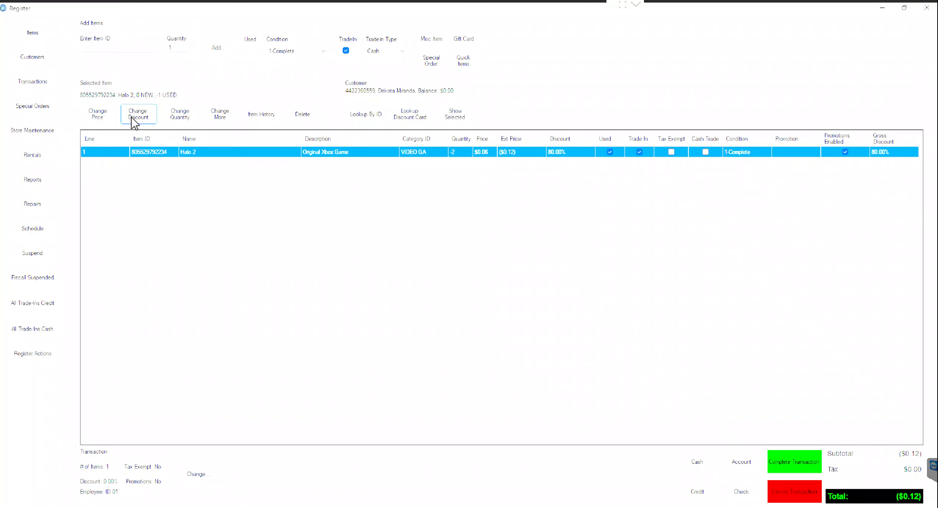
click(133, 118)
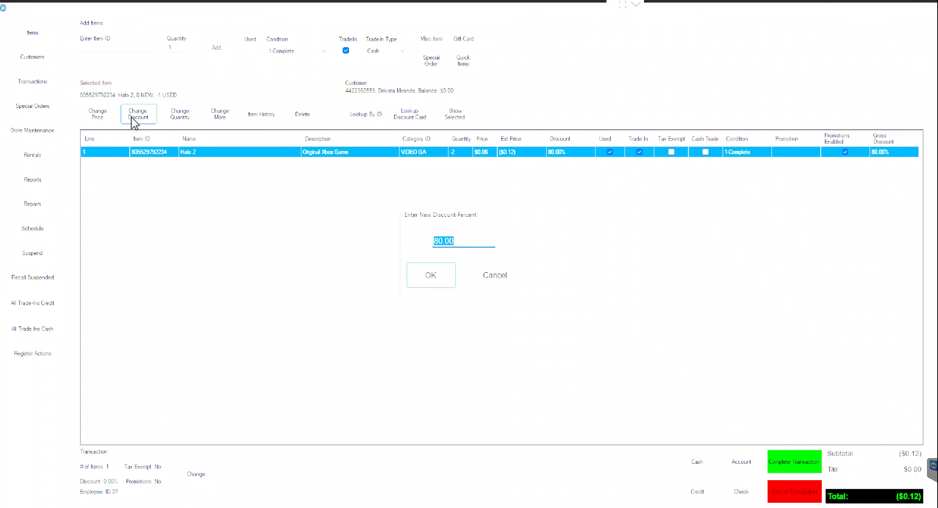
text(30)
key(Return)
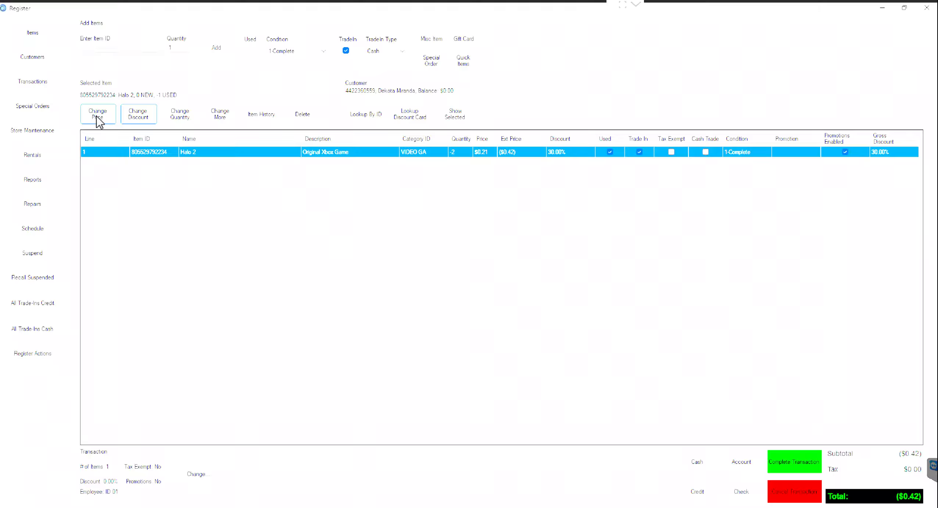
Step: Remove the Halo 2 line's discount by setting it to 0%
click(141, 113)
text(0)
key(Return)
Step: Set the Halo 2 unit price to $0.15, bringing the total to ($0.30)
click(104, 119)
key(BackSpace)
text(15)
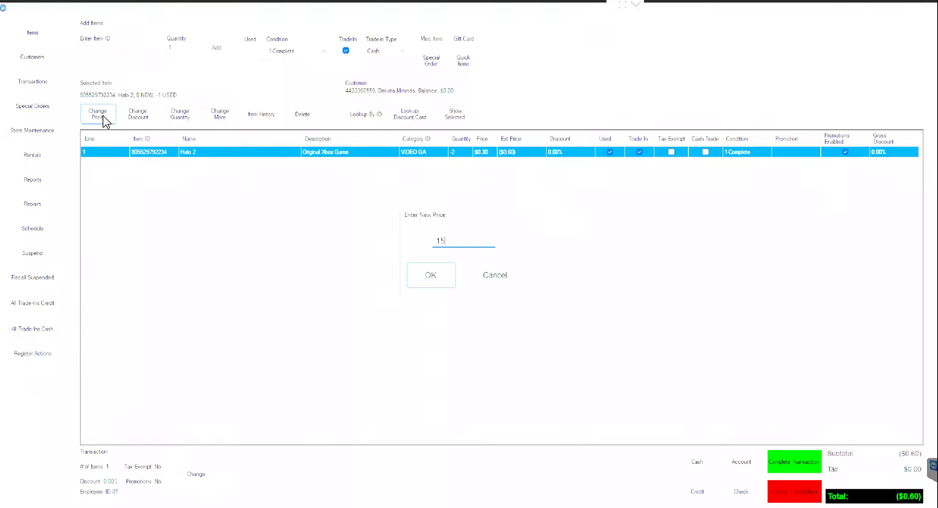
key(Return)
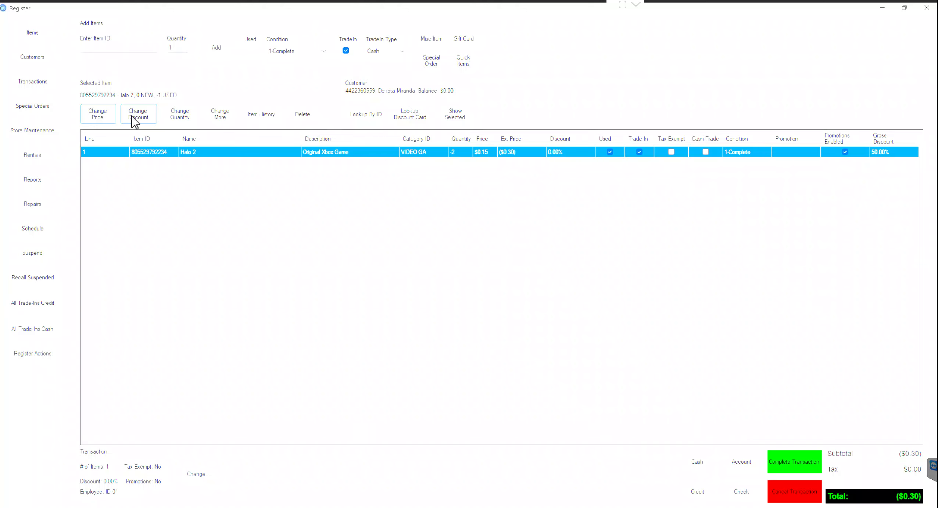
click(237, 120)
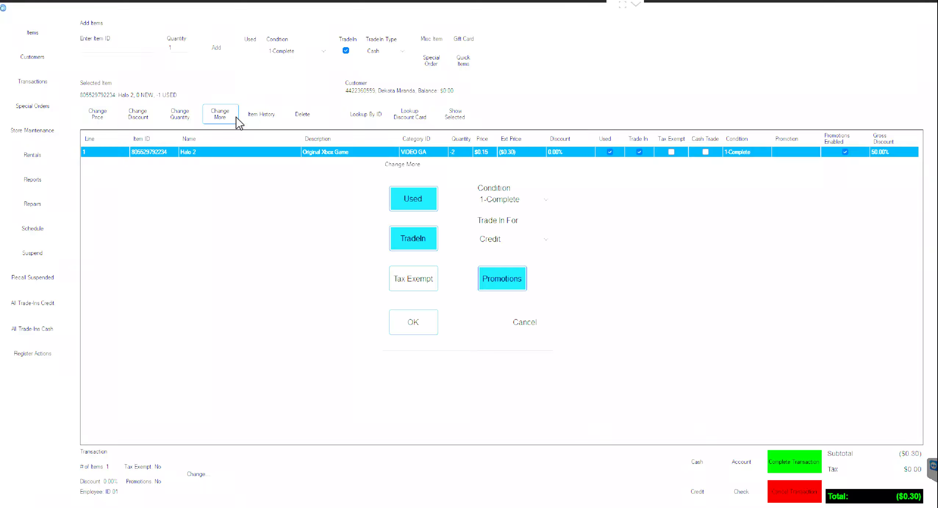
Step: Set the Halo 2 line's condition to 2-Same System
click(509, 205)
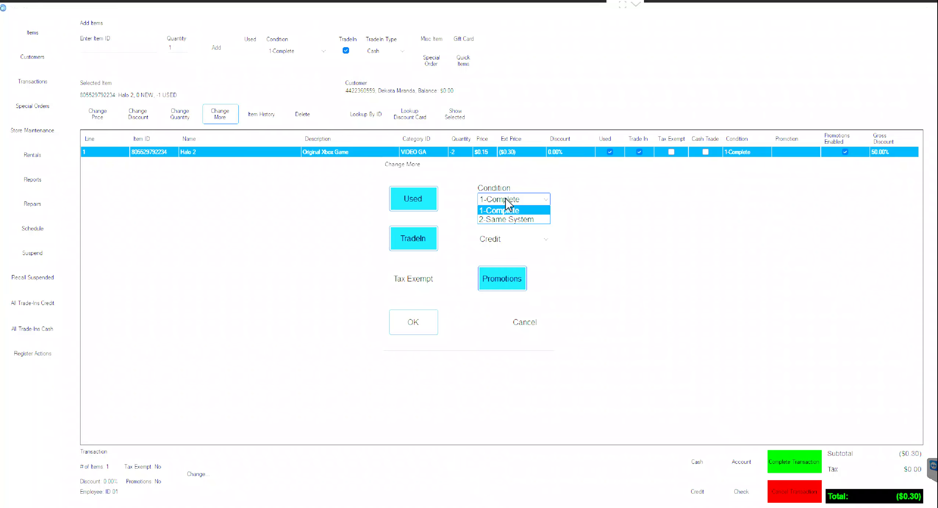
click(498, 219)
click(425, 320)
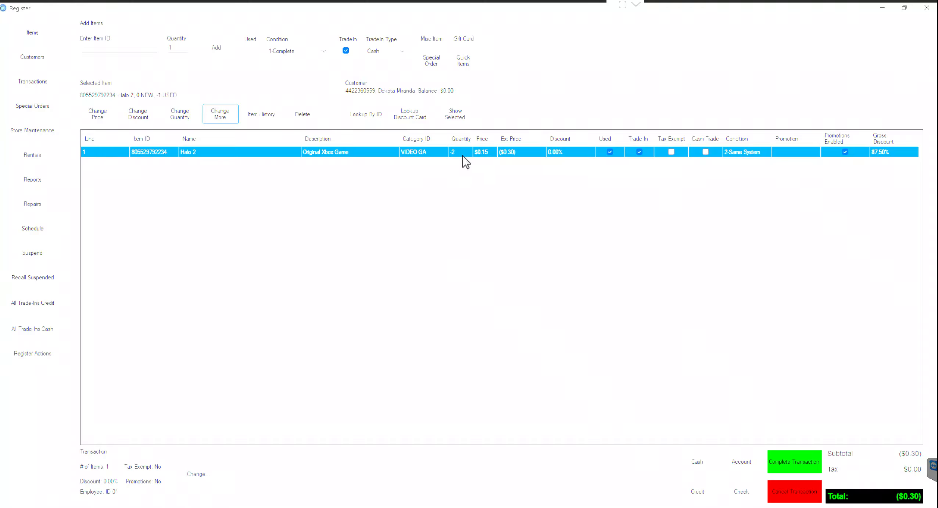
Step: Switch the Halo 2 trade-in payout from store credit to cash
click(232, 119)
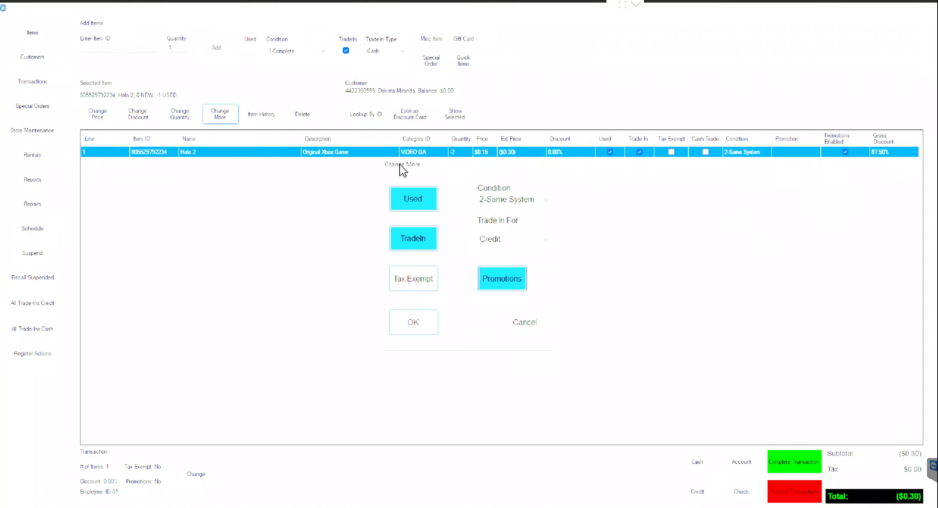
click(496, 239)
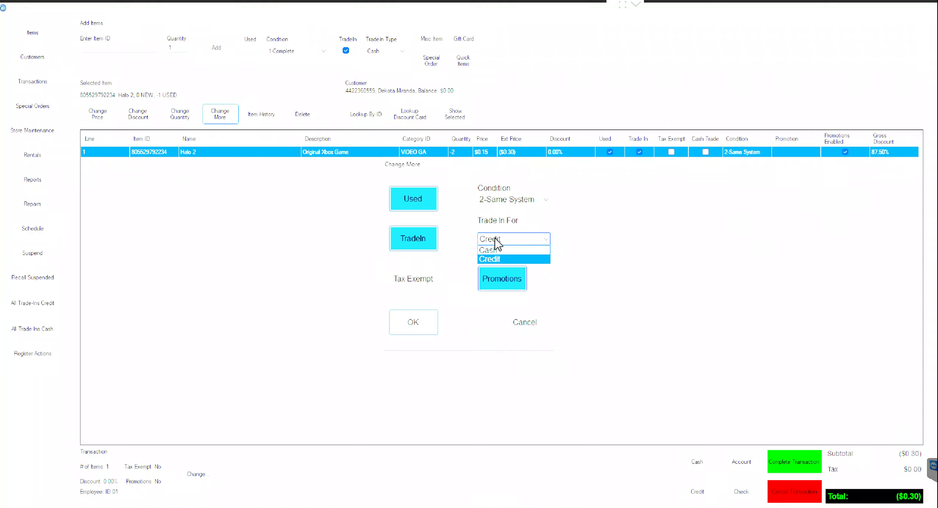
click(492, 250)
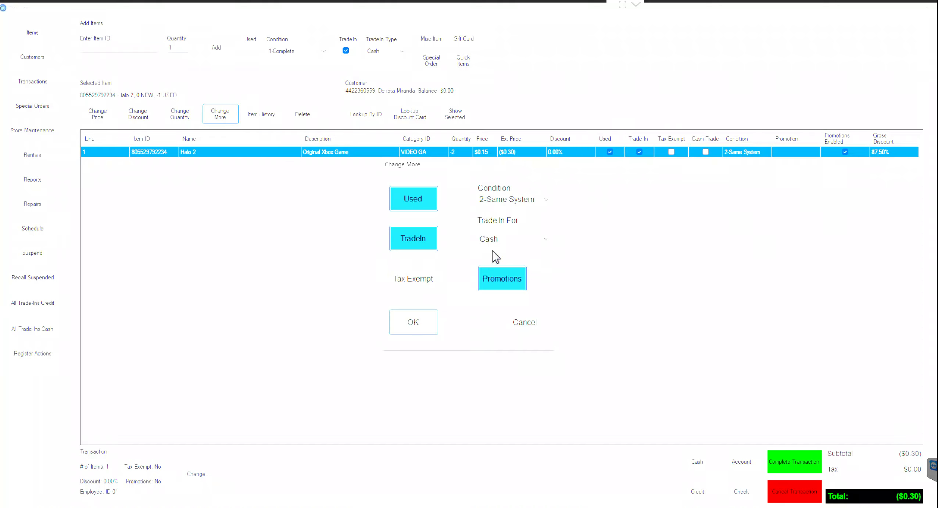
click(417, 325)
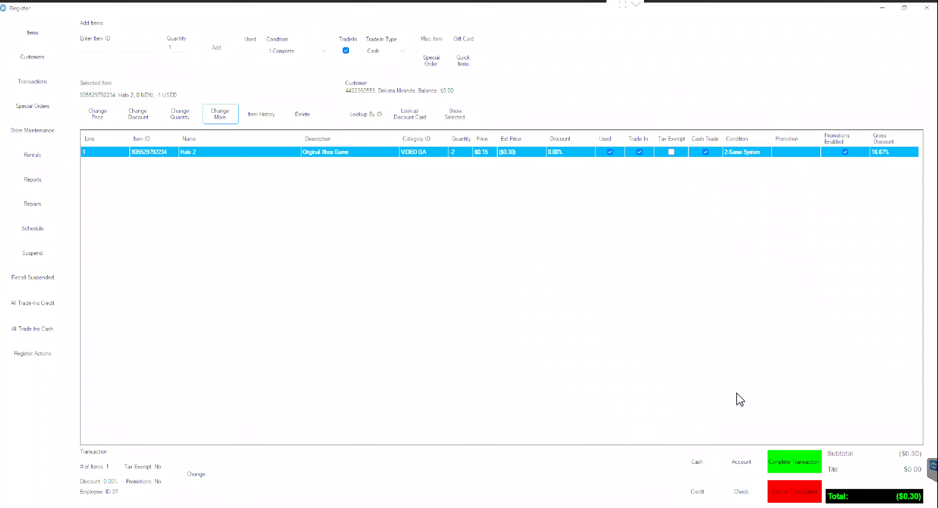
click(794, 458)
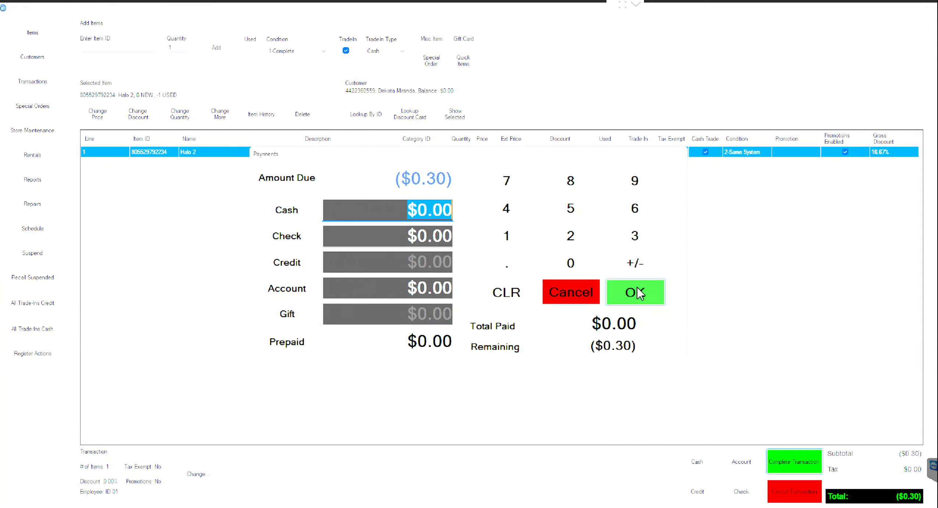
click(562, 301)
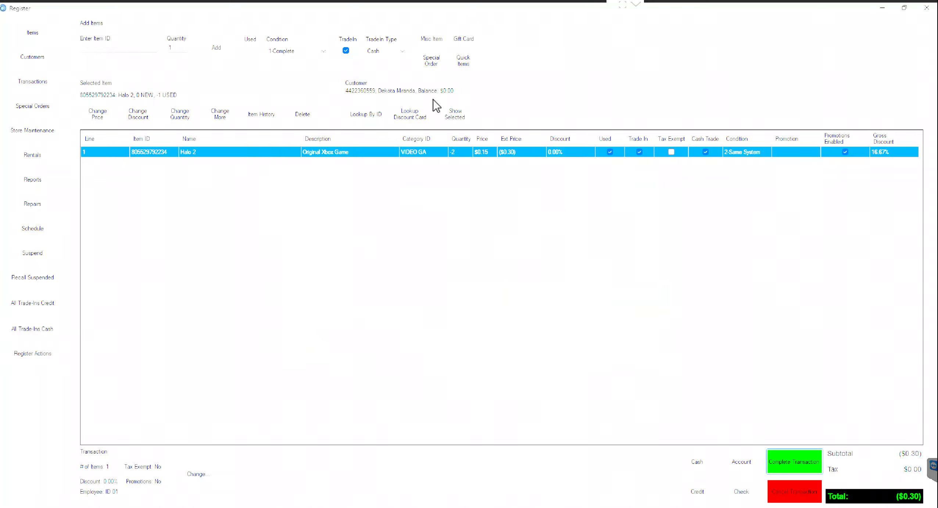
Step: Turn off the trade-in flag so the Halo 2 line rings as a sale
click(224, 116)
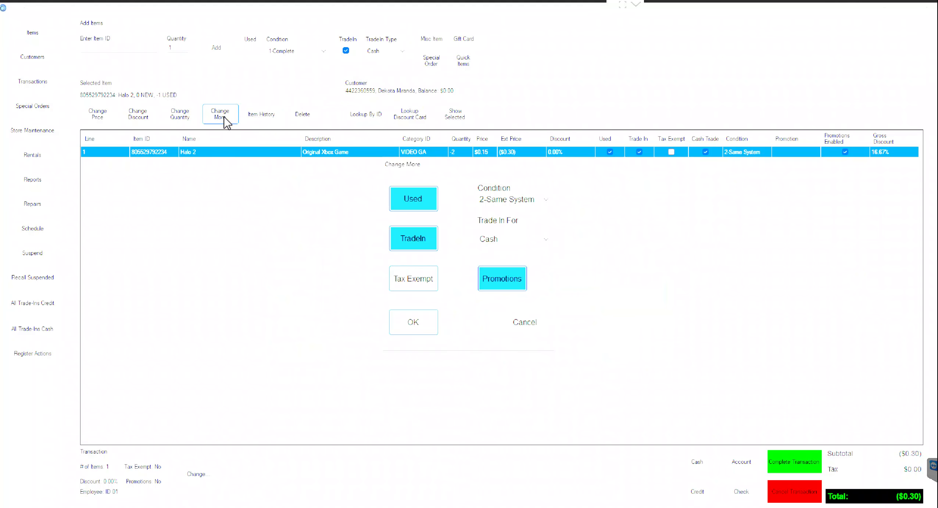
click(403, 242)
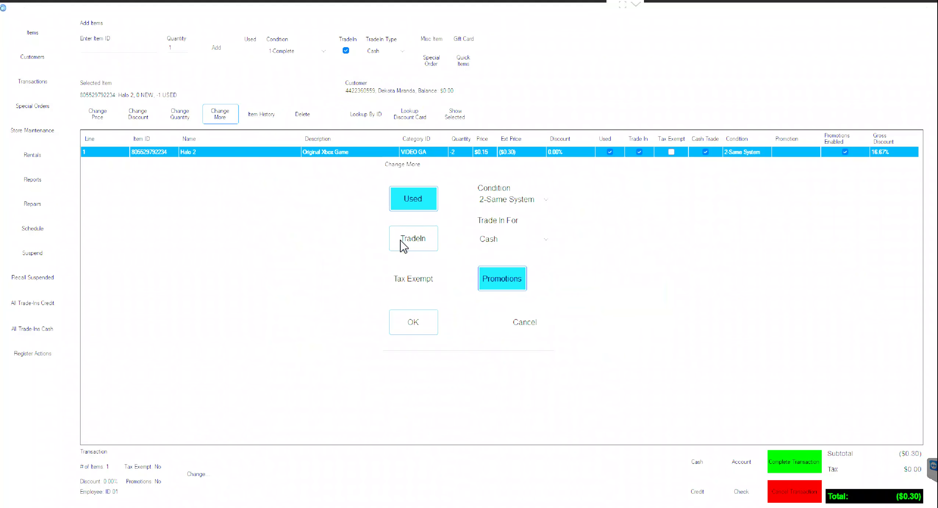
click(405, 321)
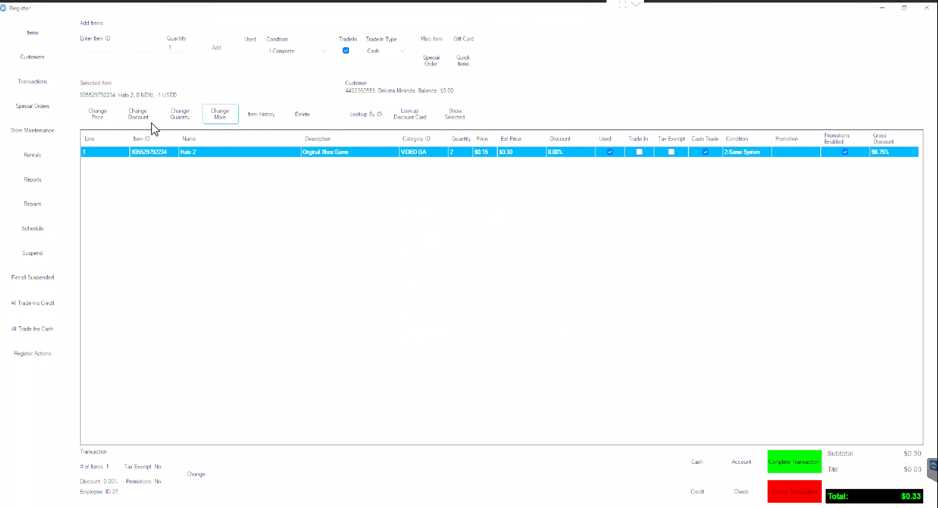
Step: Set the Halo 2 unit price to $9.99
click(97, 114)
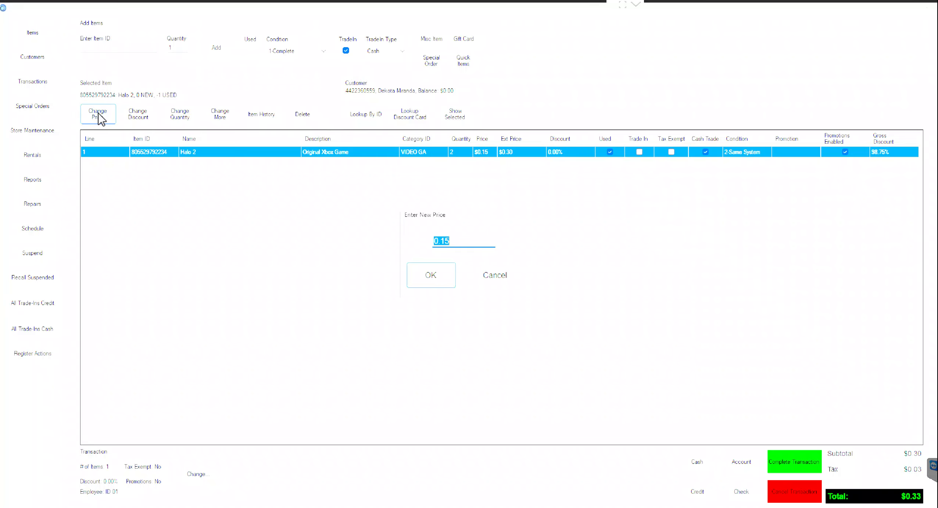
text(9.99)
key(Return)
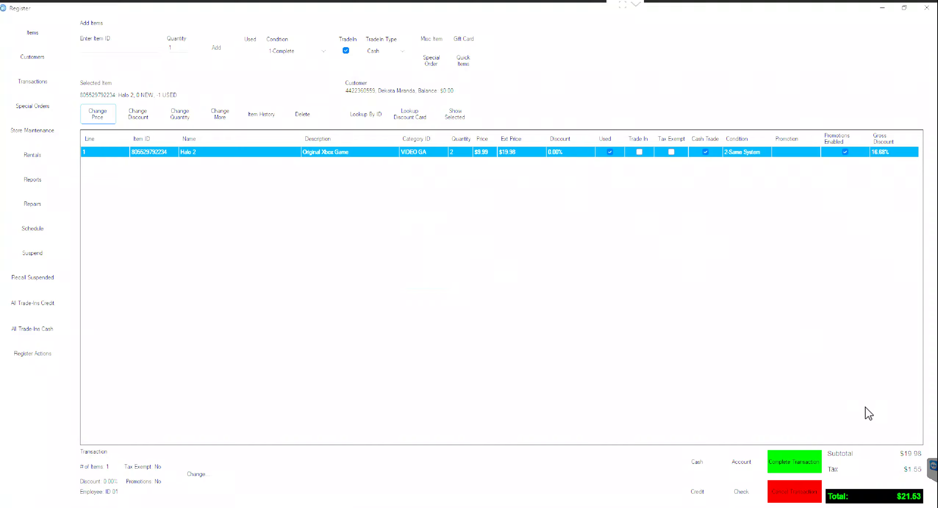
Step: Start payment and record $10.00 cash against the $21.53 due
click(814, 465)
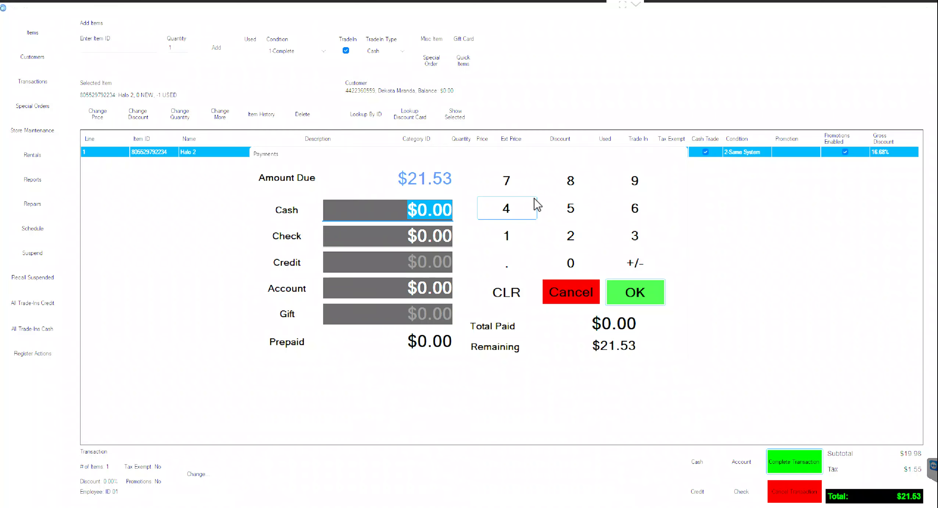
text(10.)
click(352, 239)
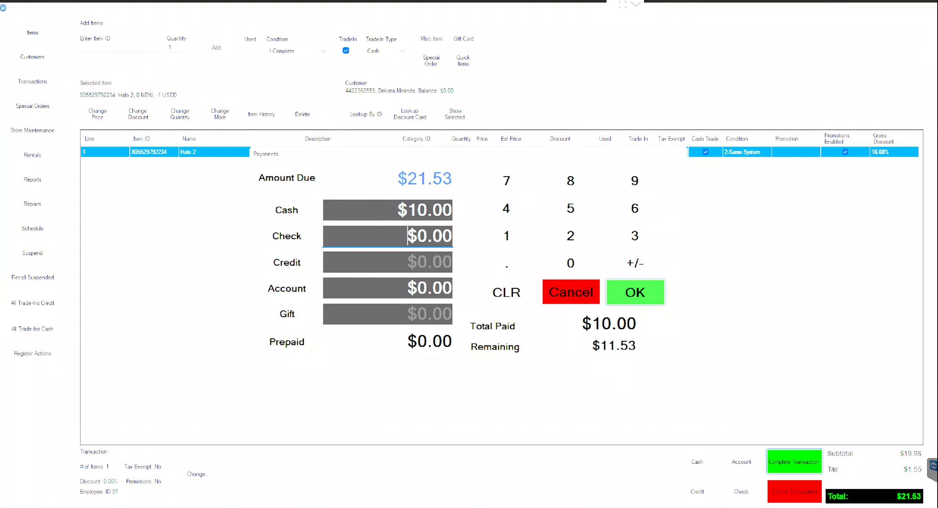
Step: Attempt an $11.53 card-present credit charge, then decline retrying after it fails
click(303, 270)
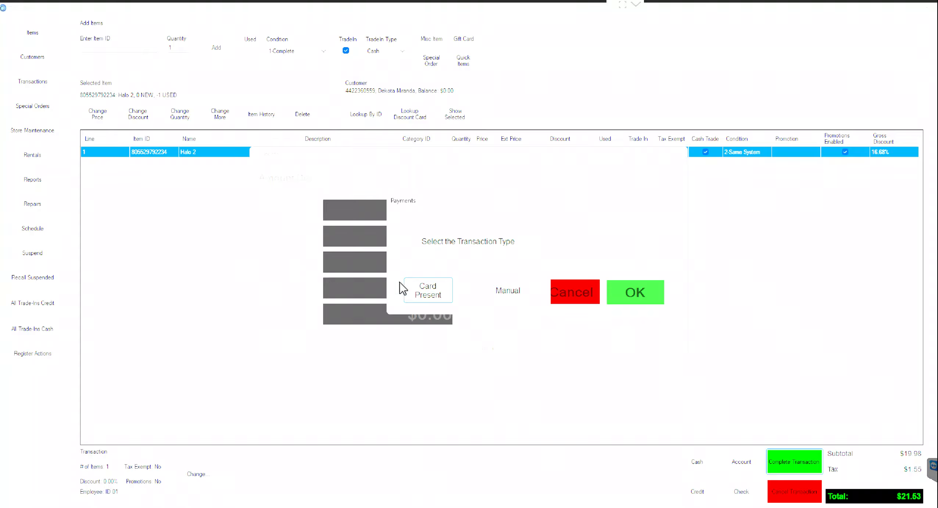
click(413, 292)
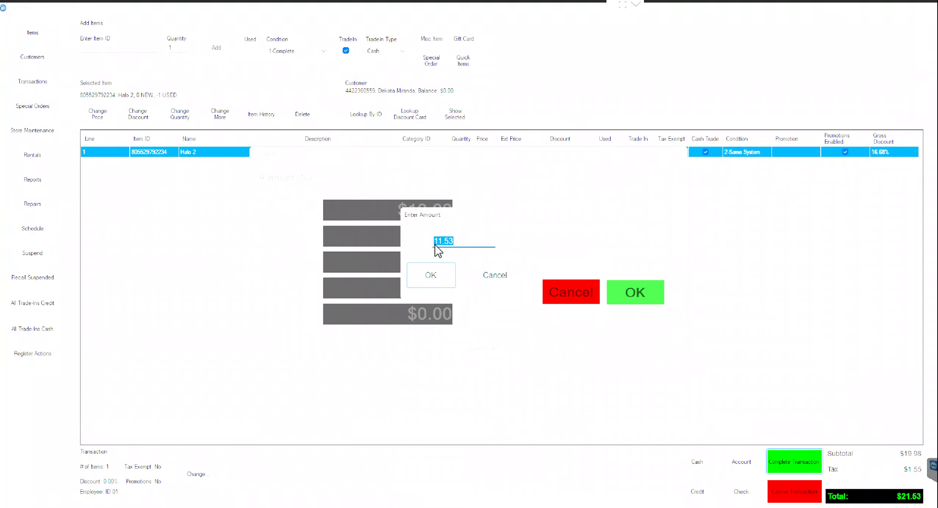
click(431, 283)
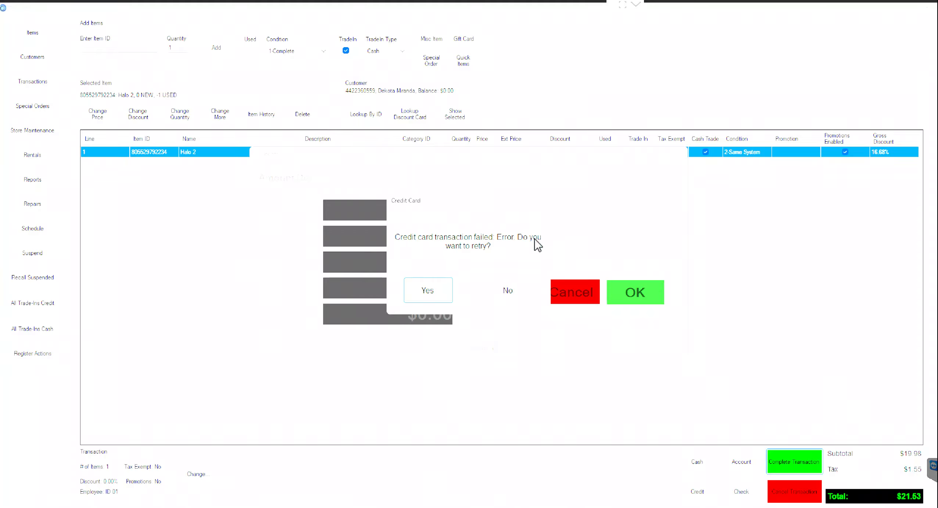
click(510, 289)
Step: Dismiss the failed card charge and cancel payment, returning to the $21.53 Halo 2 sale
click(512, 292)
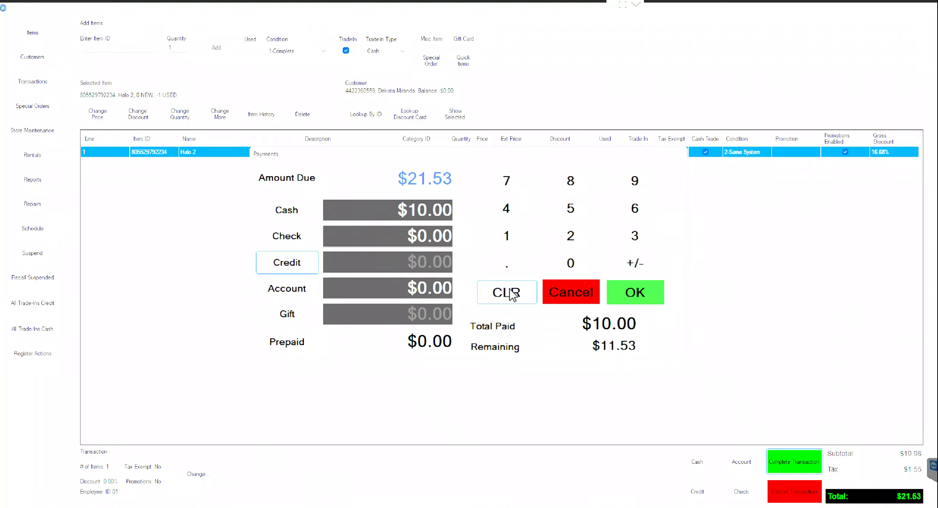
click(586, 294)
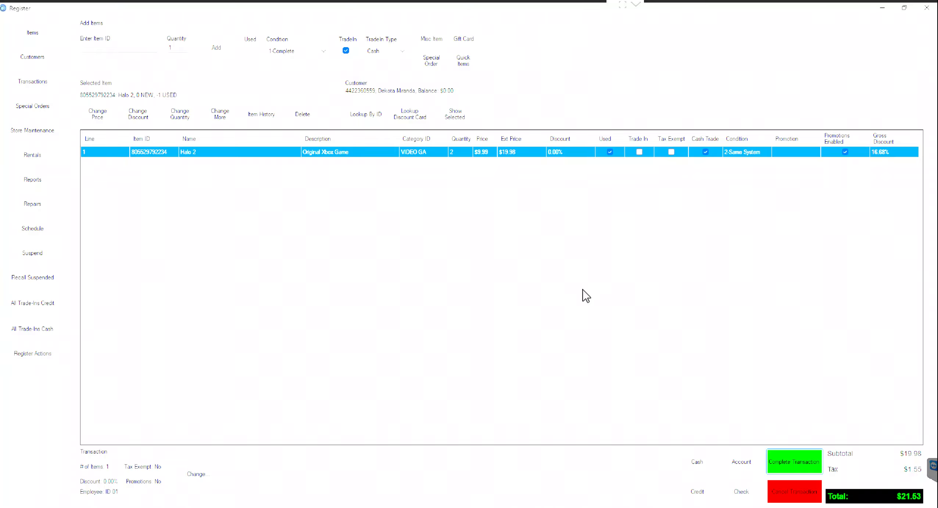
click(793, 461)
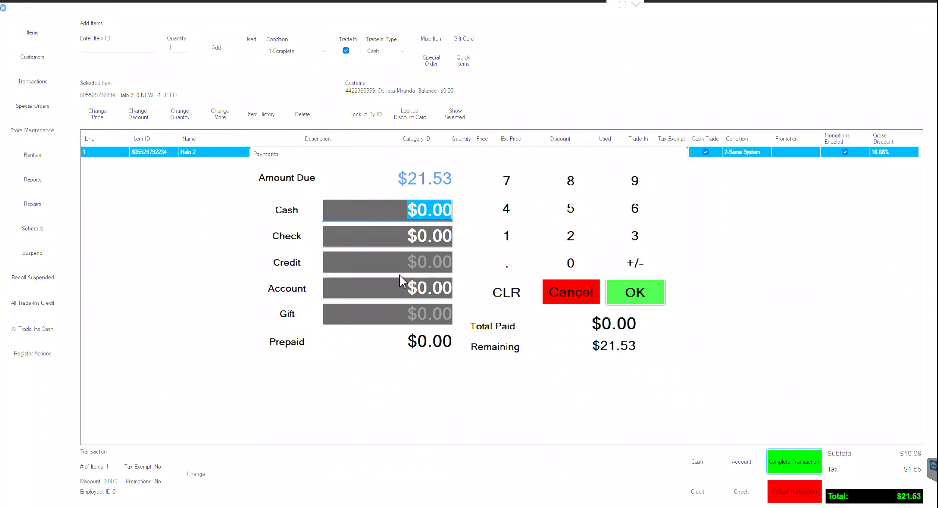
click(395, 286)
click(481, 294)
text(5.)
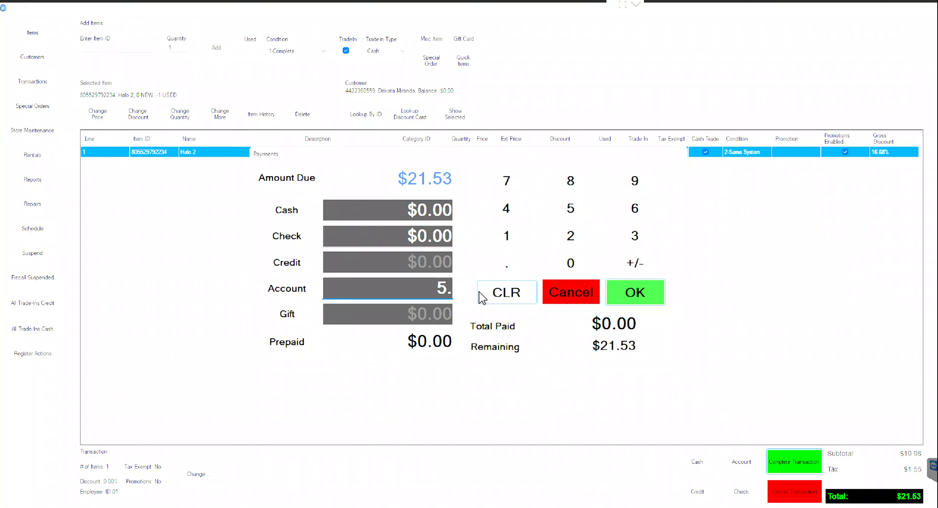
click(378, 208)
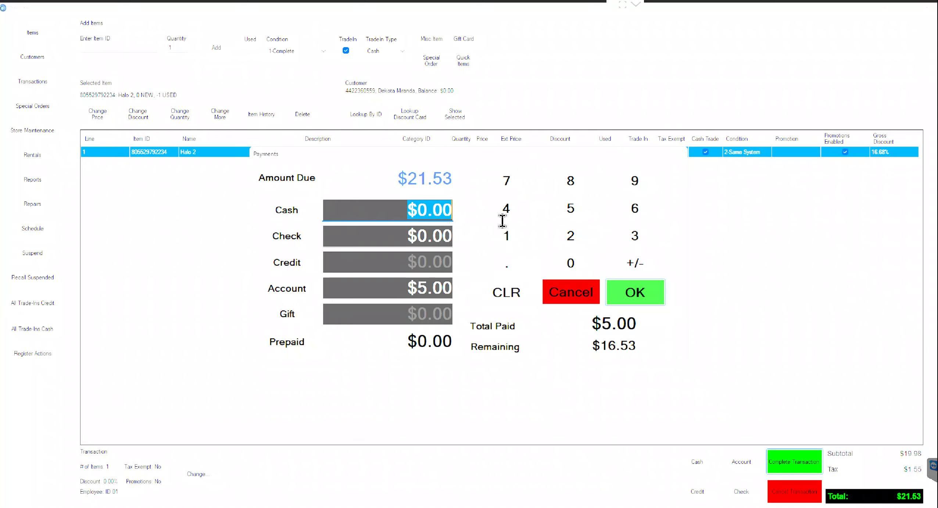
text(10.)
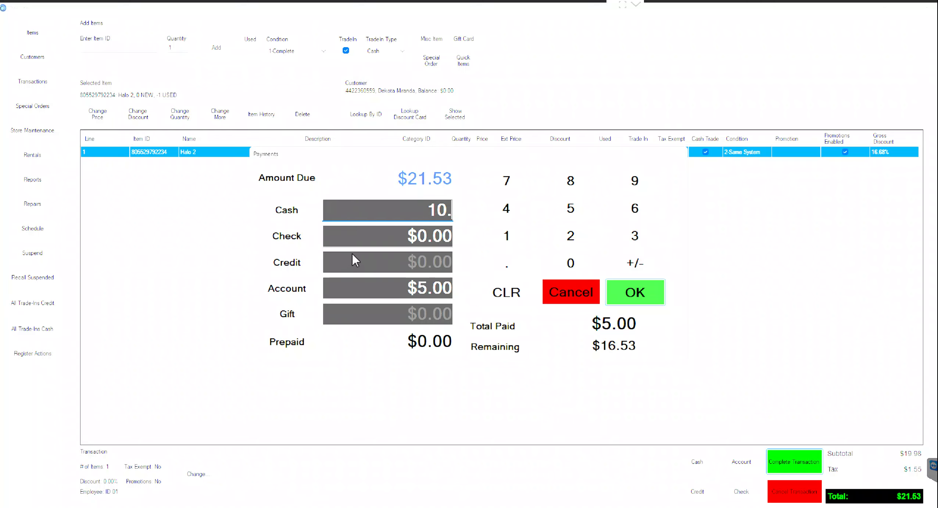
click(360, 236)
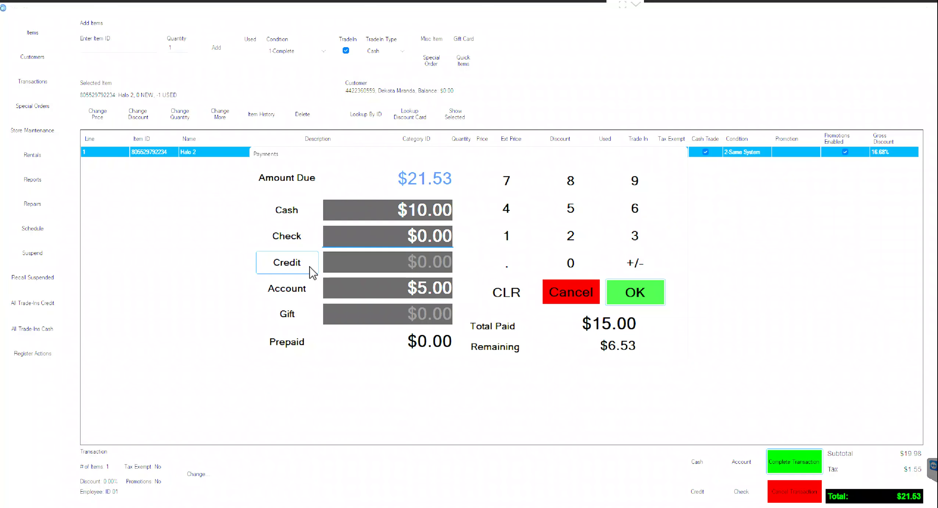
click(574, 304)
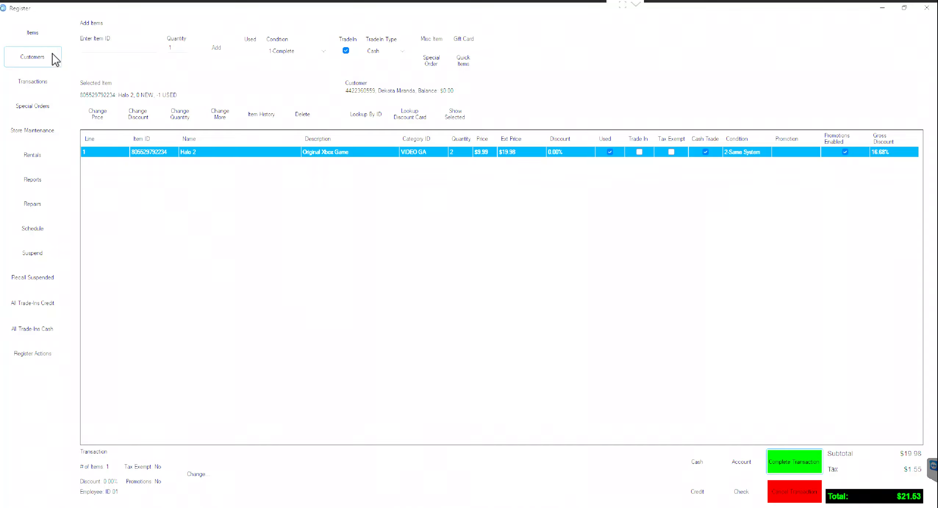
click(48, 82)
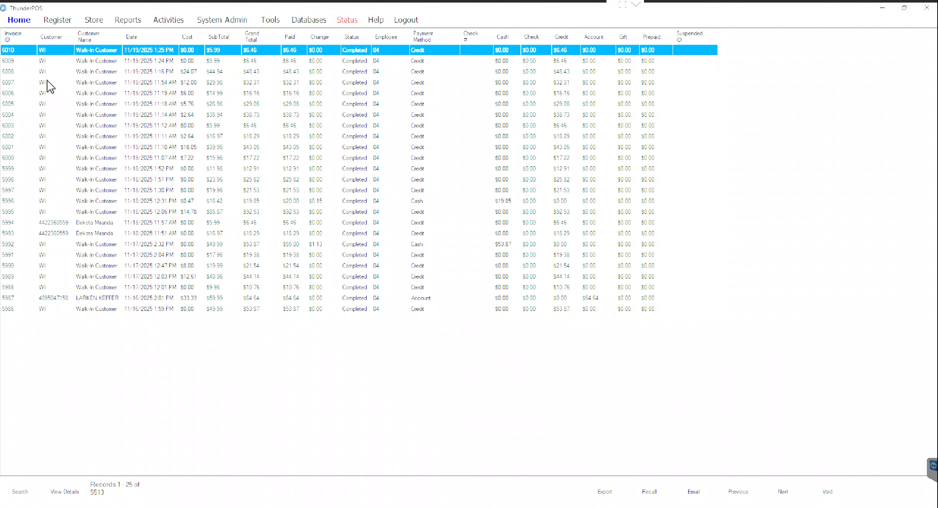
click(158, 62)
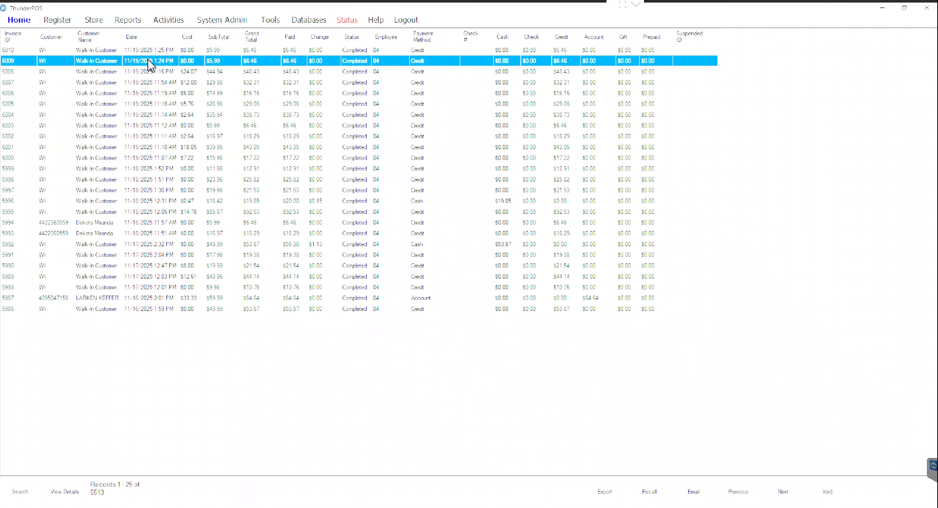
click(65, 492)
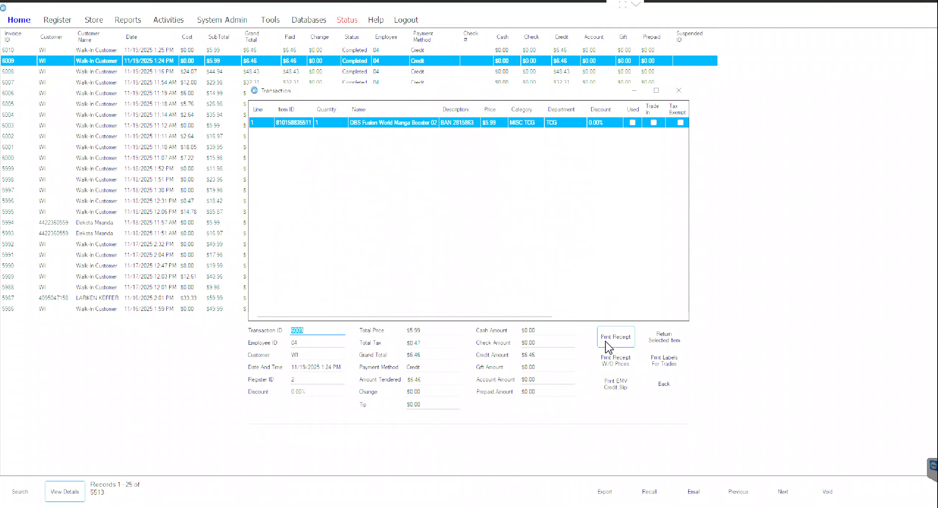
click(657, 393)
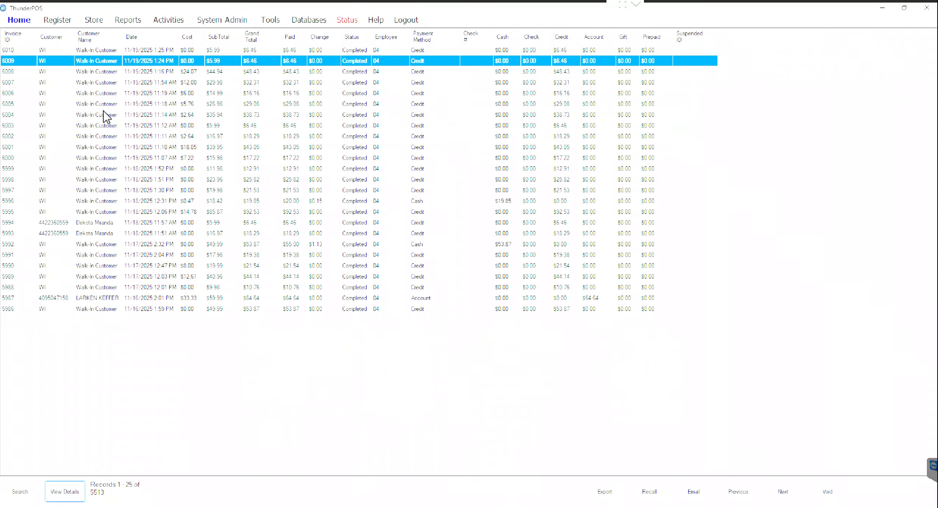
click(58, 20)
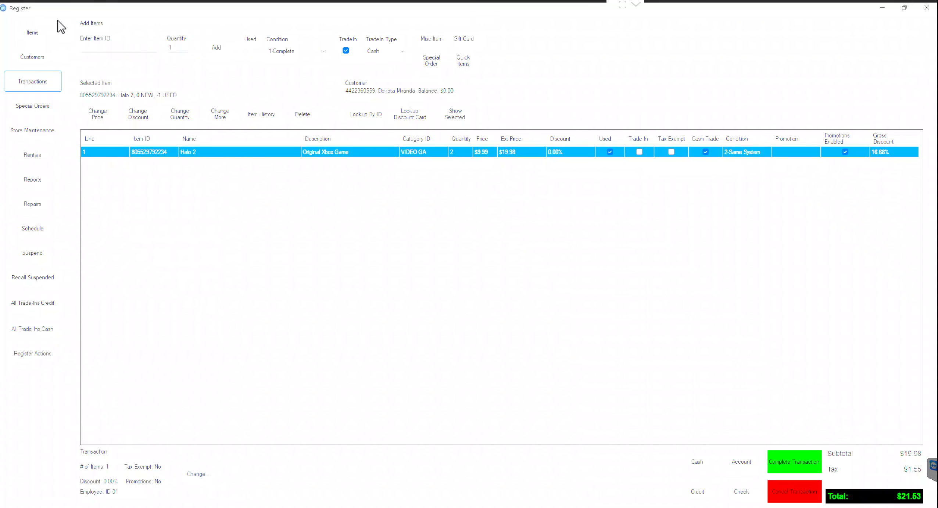
Step: Close Register Functions without choosing one, then switch to the Items list's Quick Search
click(16, 358)
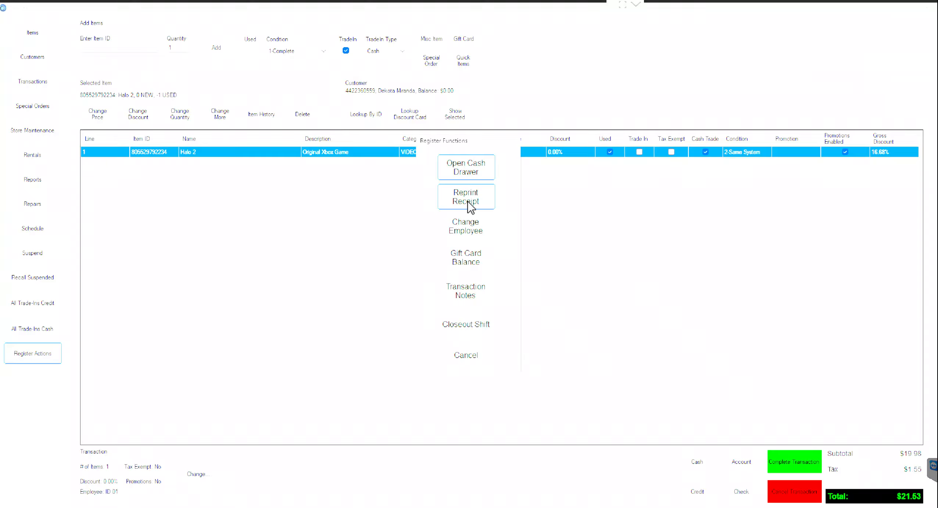
click(458, 360)
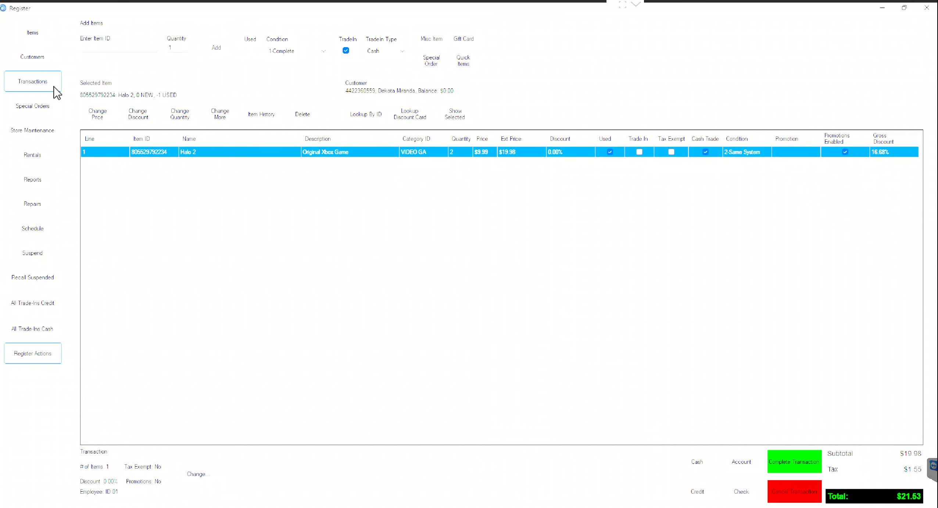
click(53, 35)
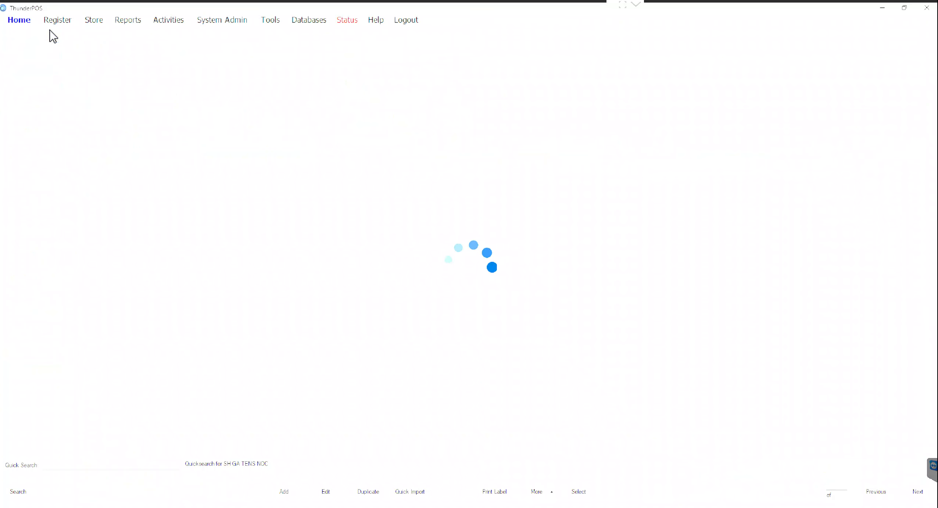
click(169, 465)
Step: Search items for MARIO KART and check Mario Kart 7's used-copy history (0 sold, 0 bought)
text(MARIO KART)
key(Return)
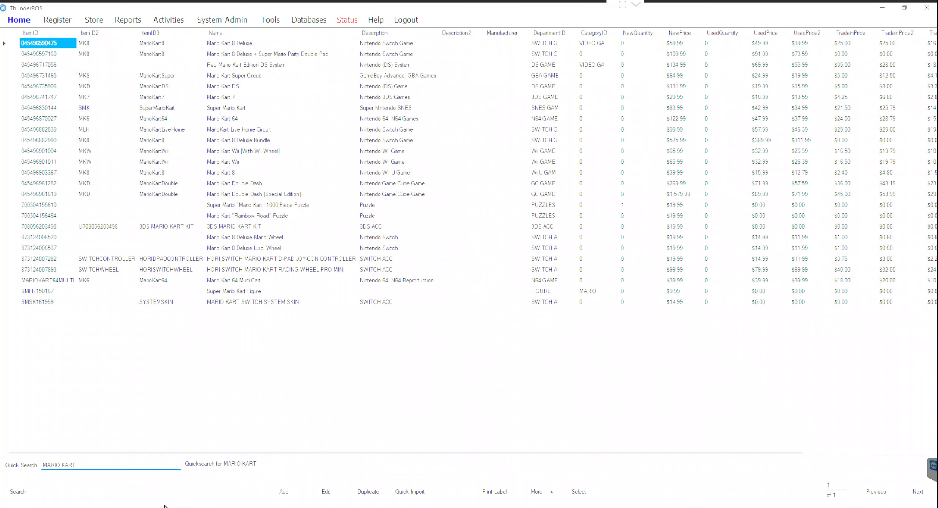
click(271, 94)
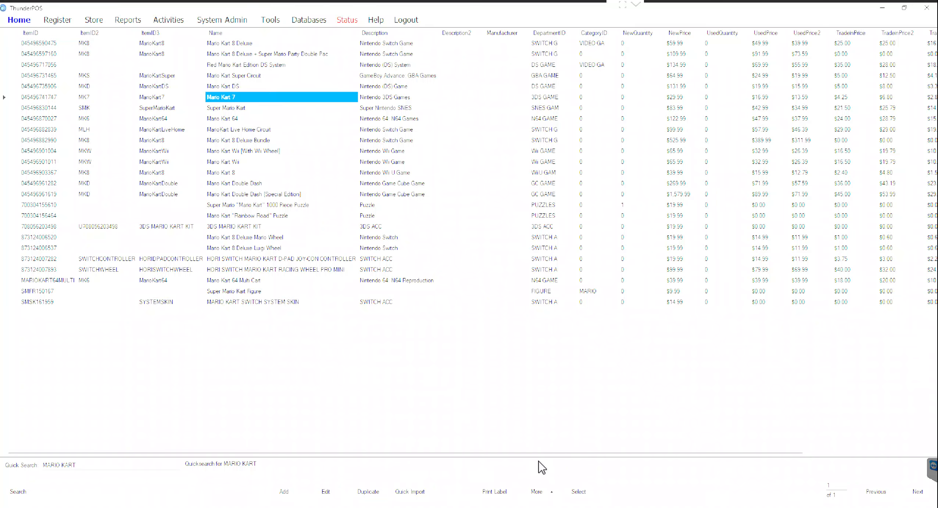
click(551, 492)
mouse_move(562, 467)
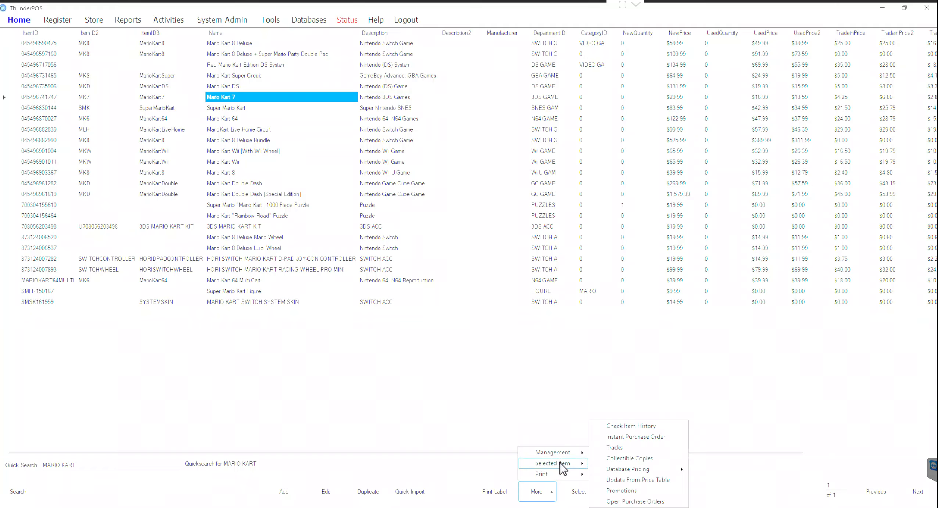
click(639, 426)
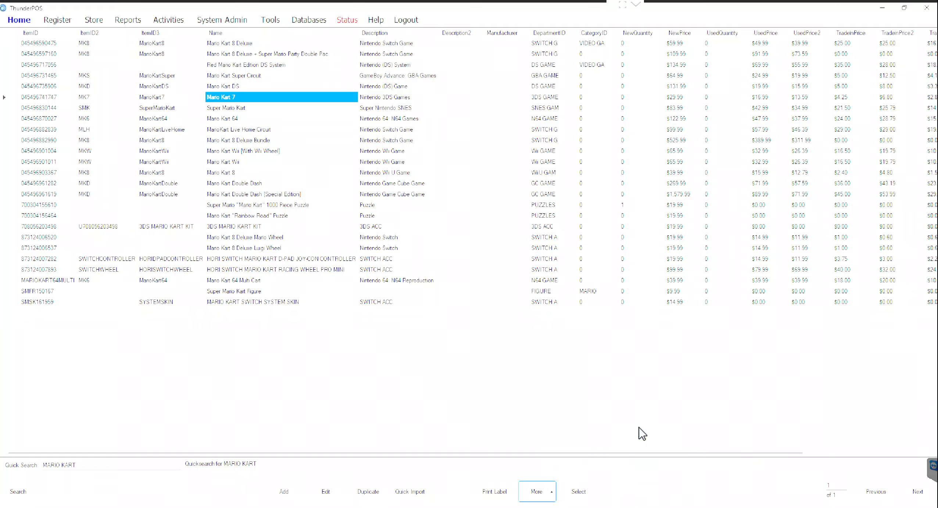
click(8, 477)
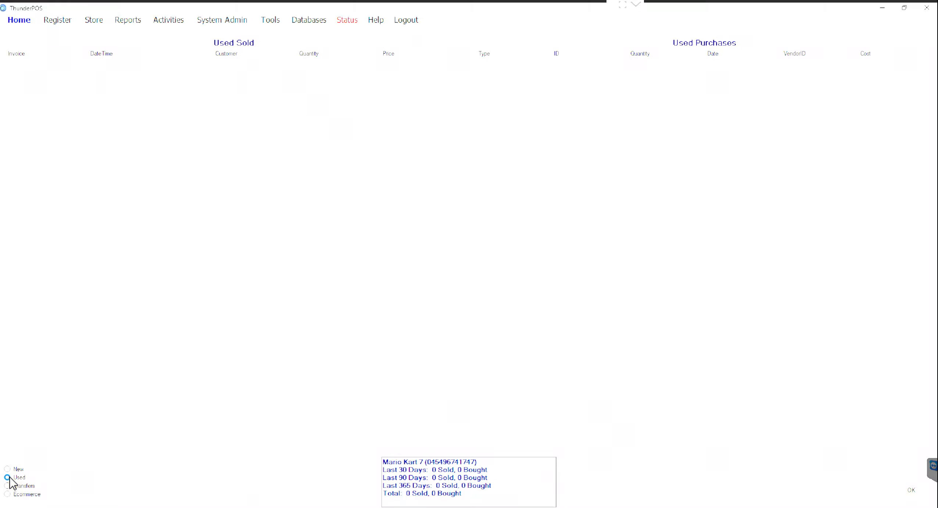
click(905, 493)
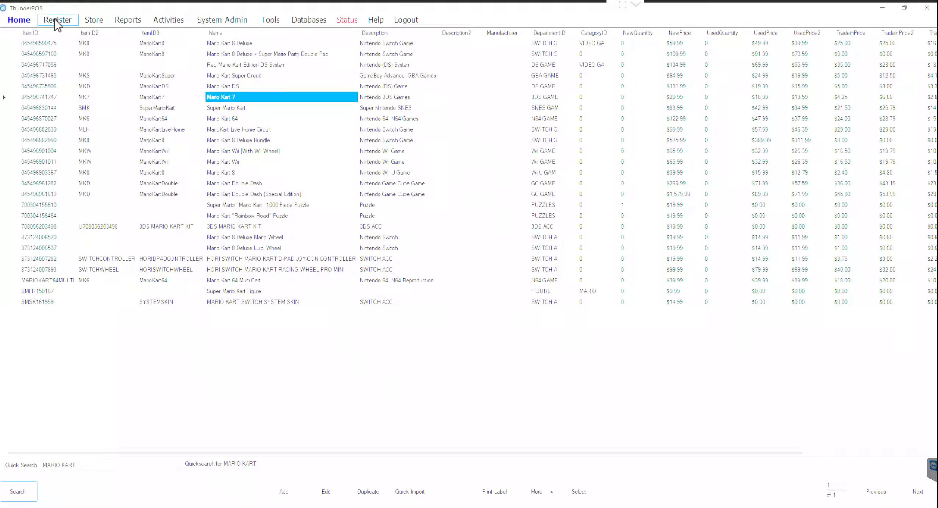
Step: Select Mario Kart 8 Deluxe and view its item history: 9 sold, 8 bought
click(233, 43)
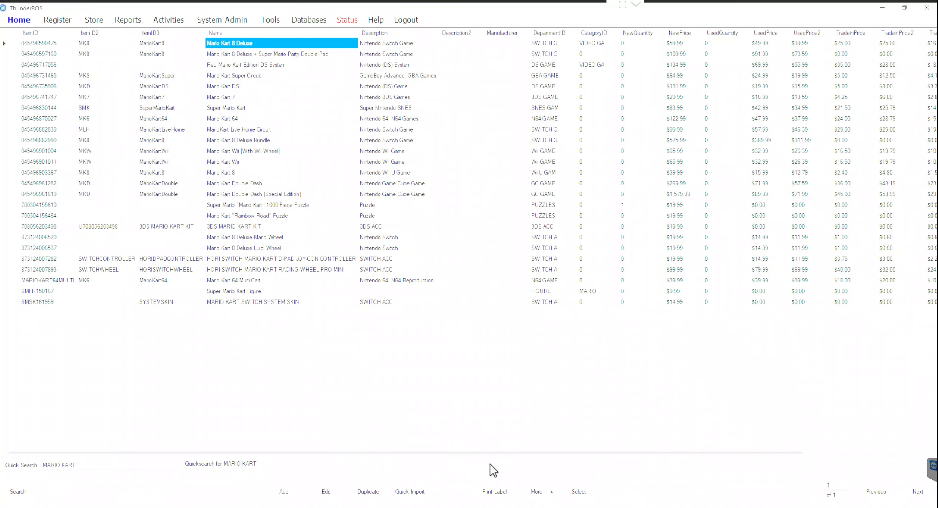
click(552, 490)
mouse_move(566, 464)
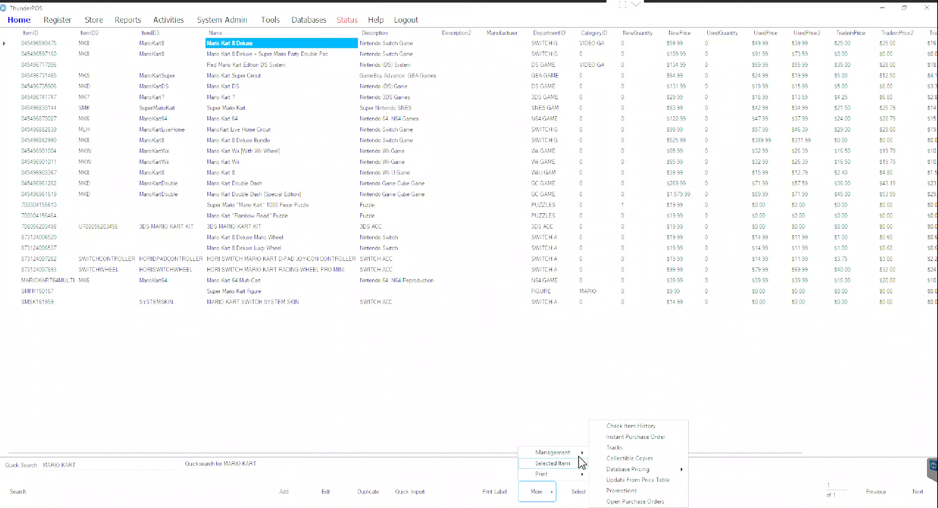
click(644, 426)
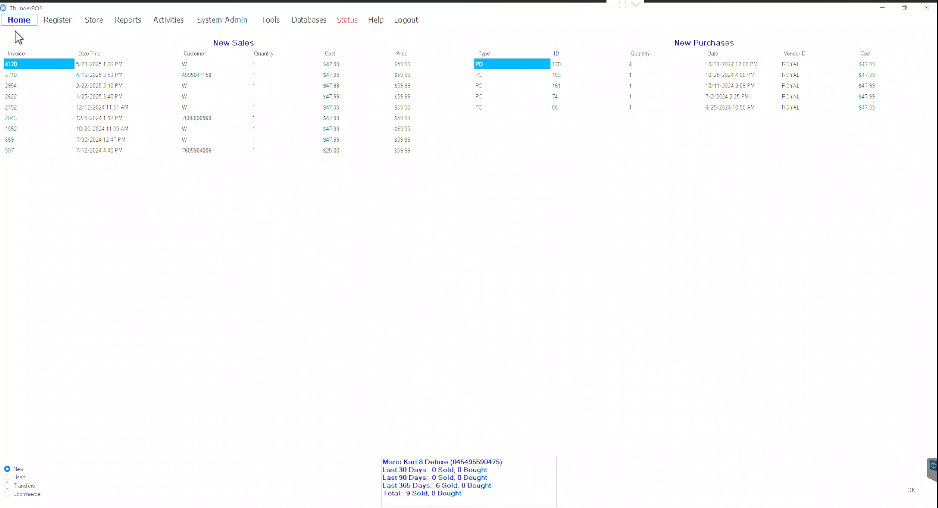
Step: Search past transactions by ID and review the walk-in invoice's $193.92 credit payment details
click(59, 20)
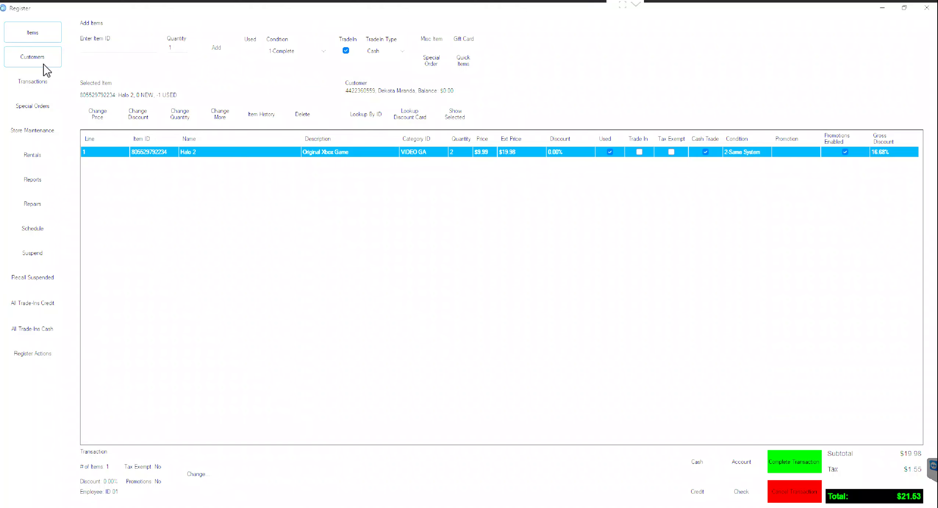
click(43, 78)
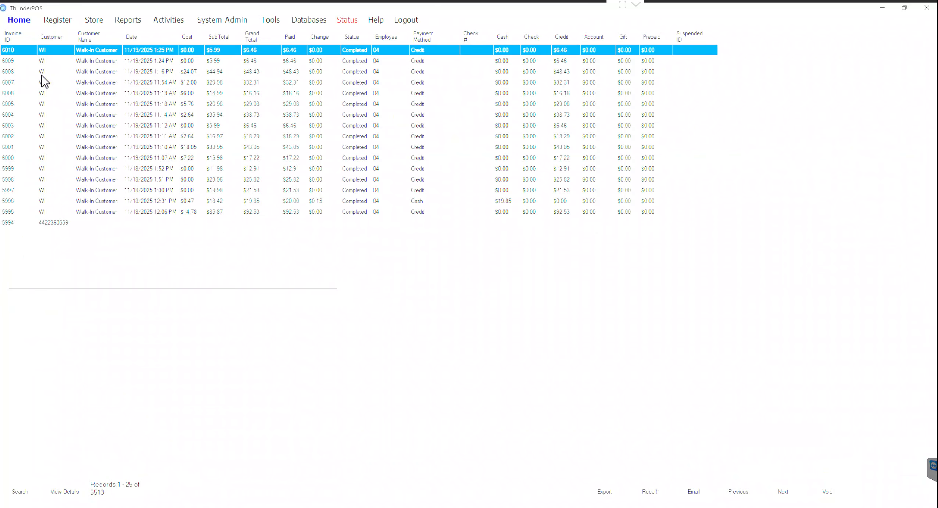
click(26, 498)
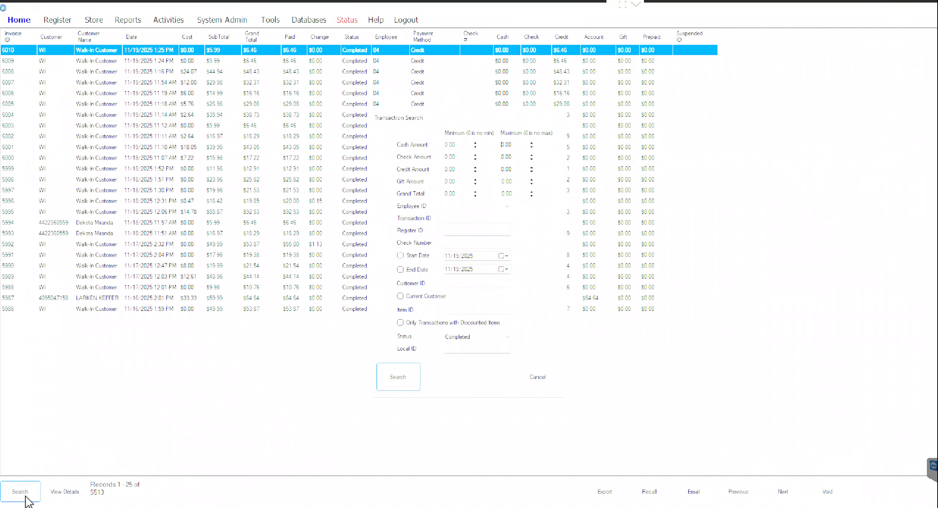
click(454, 220)
text(4170)
key(Return)
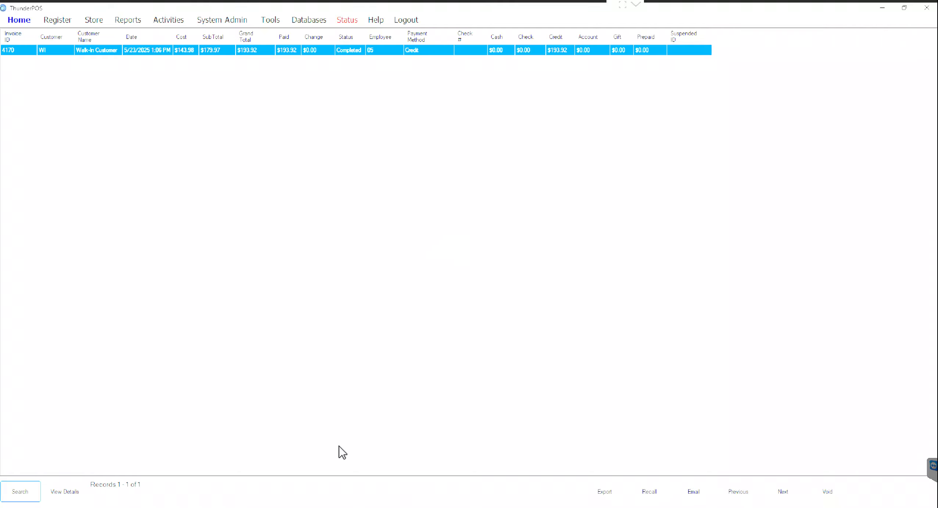
click(74, 492)
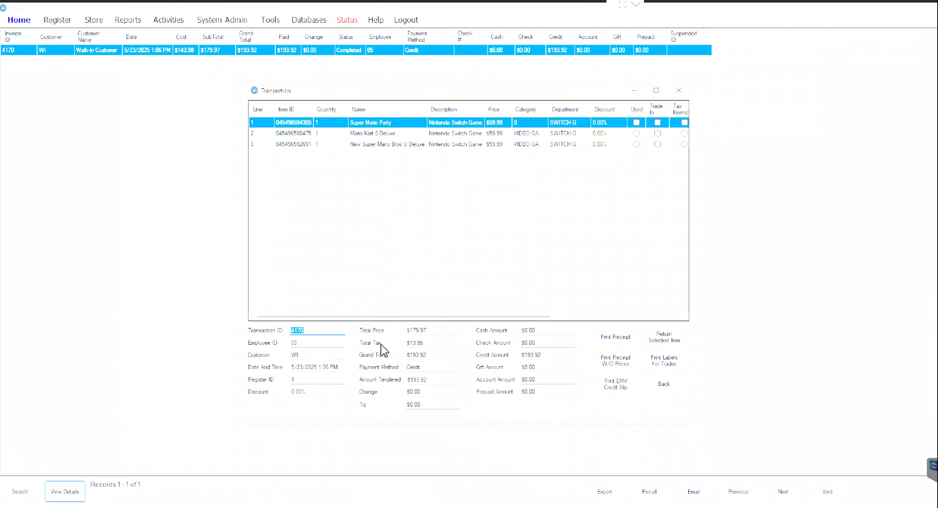
click(664, 390)
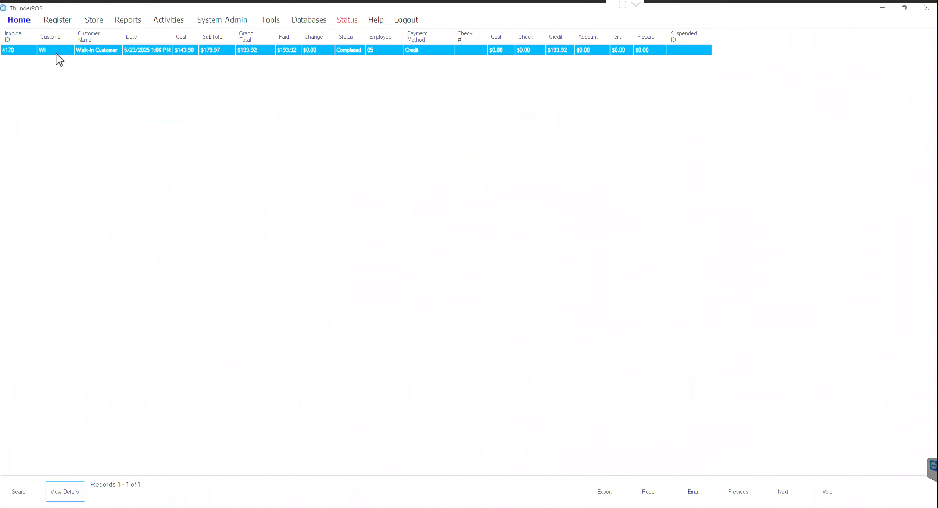
Step: Go from the register to the customer list and start adding a new customer
click(61, 19)
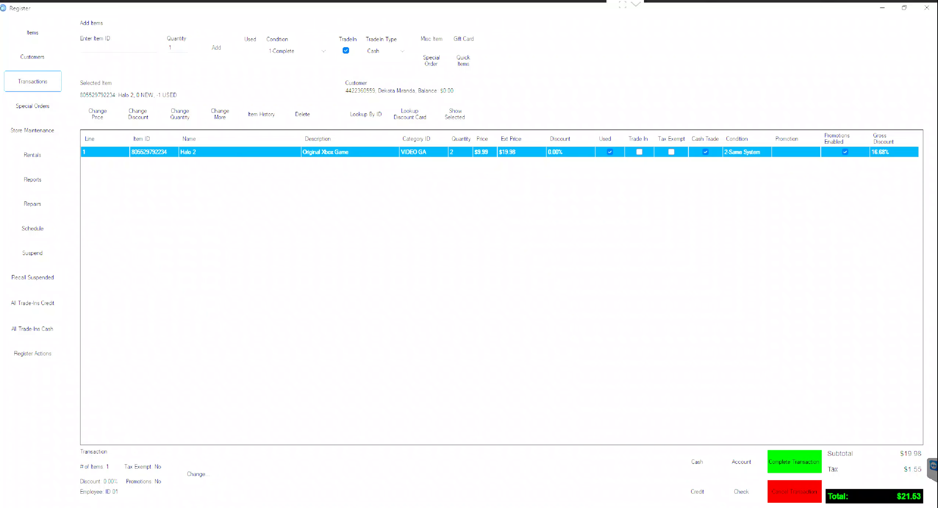
mouse_move(578, 507)
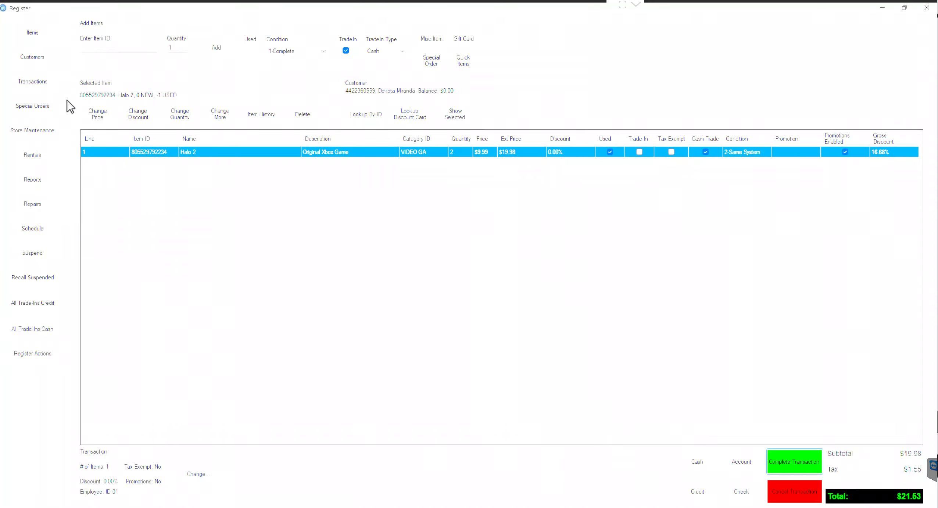
click(53, 58)
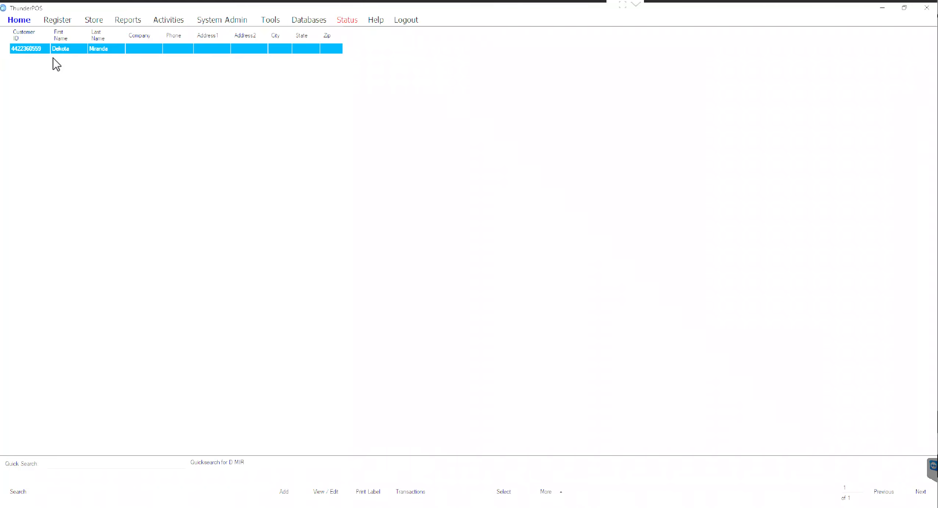
click(286, 492)
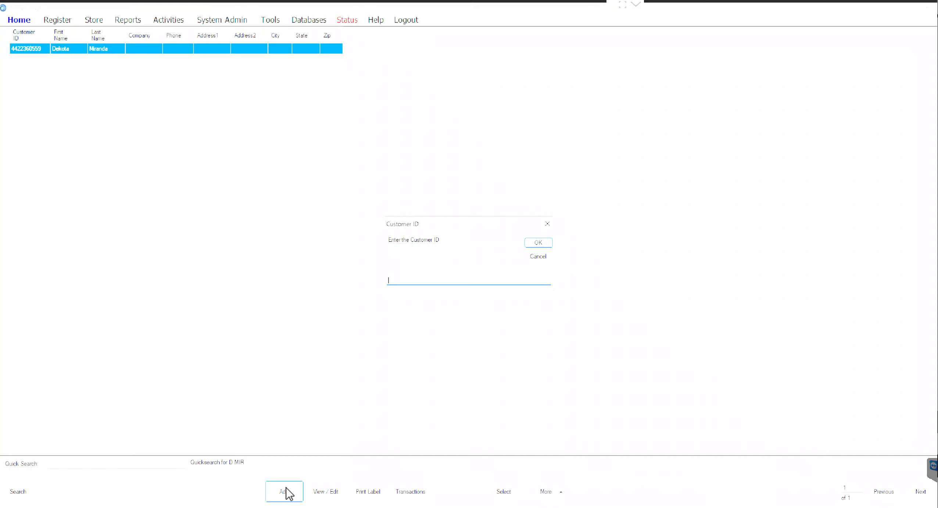
Step: Enter the new customer's ID, confirm it, and reuse it as the phone number
key(ctrl+a)
key(ctrl+c)
click(534, 244)
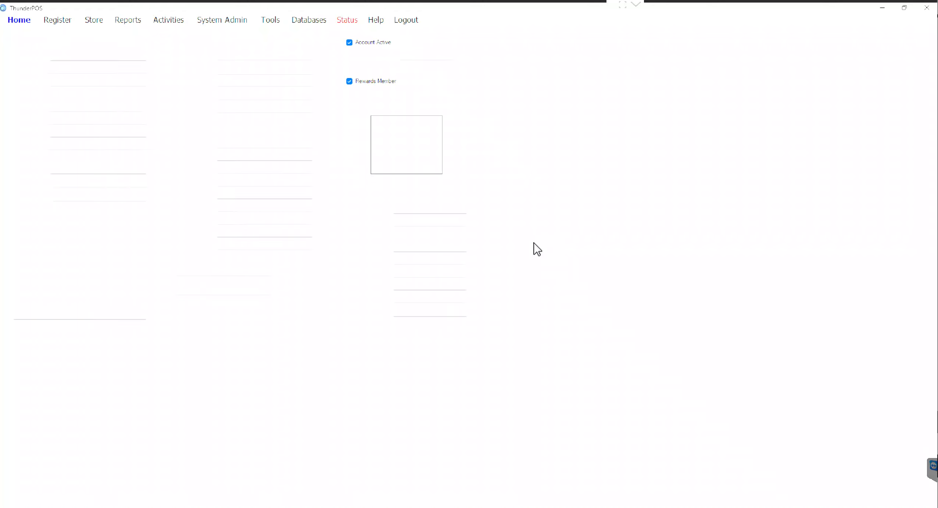
click(305, 176)
key(ctrl+v)
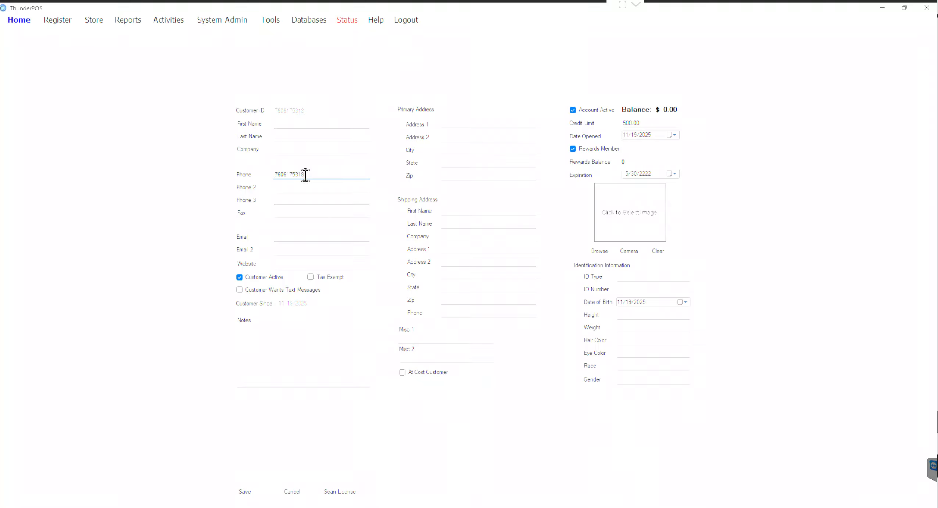
Step: Fill in the customer's first name, last name and e-mail address
click(303, 124)
key(Tab)
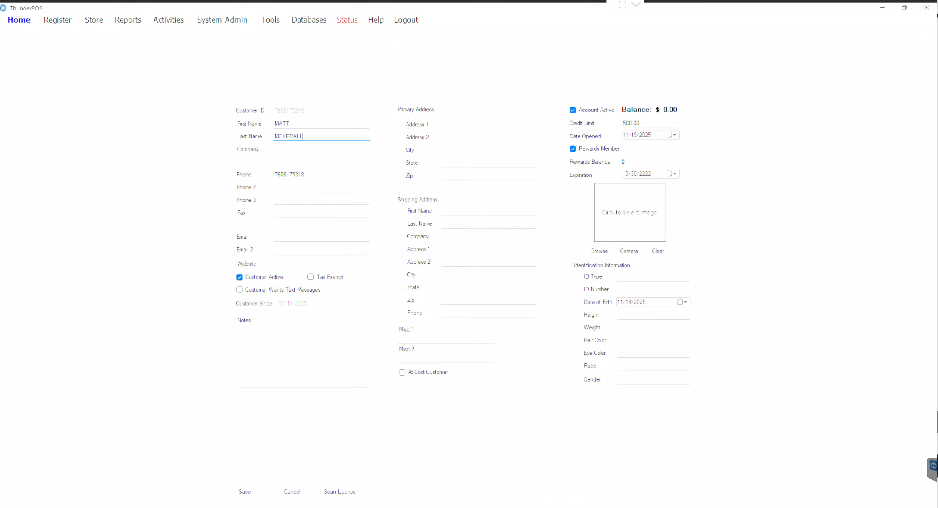
click(294, 236)
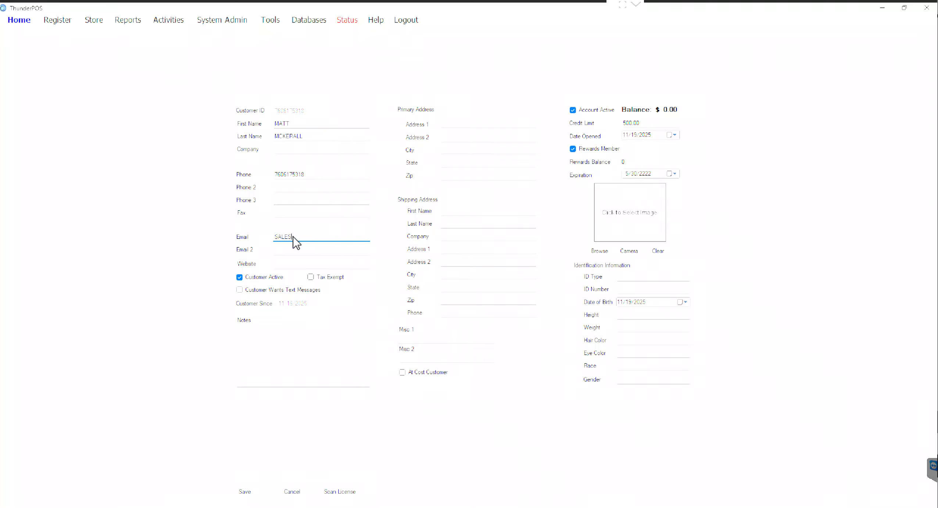
click(482, 126)
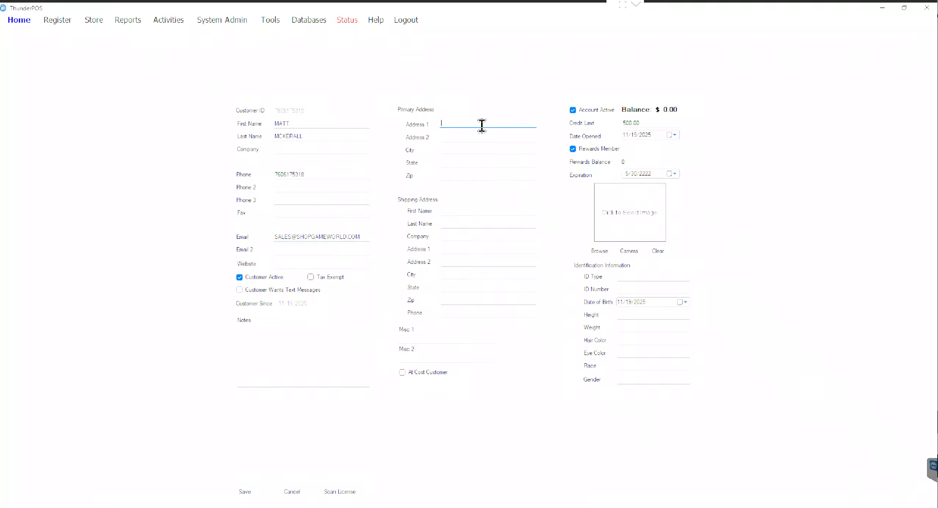
Step: Fill in the customer's street address, city, state and ZIP code
key(Tab)
key(Tab)
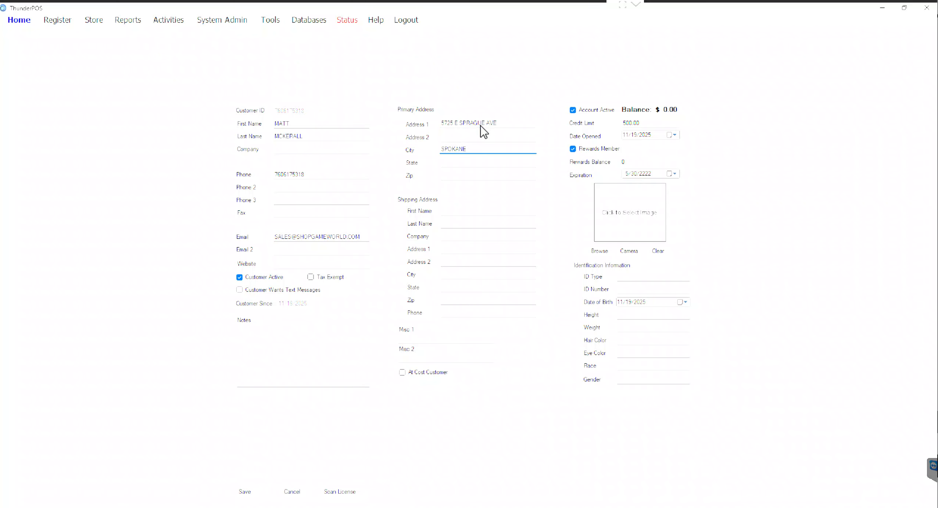
key(Tab)
key(Tab)
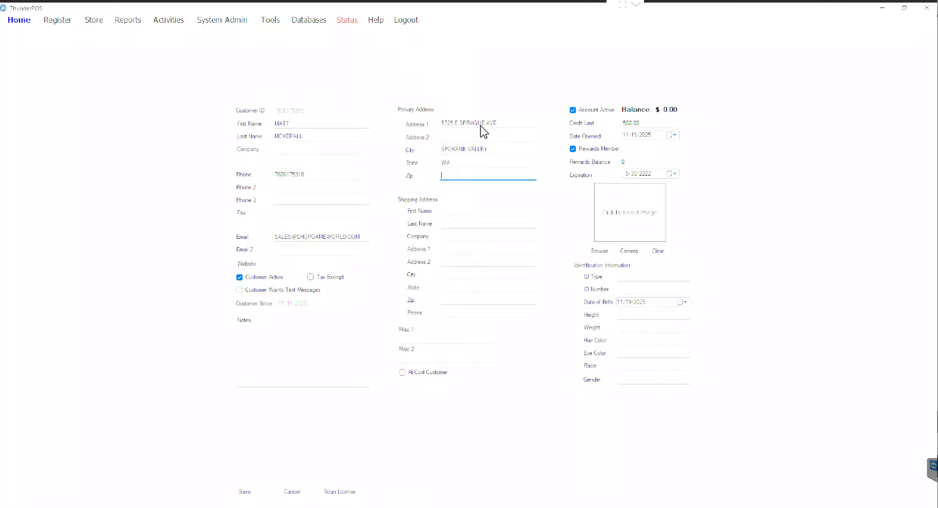
Step: Enter ID type CADL and the customer's identification number
click(642, 277)
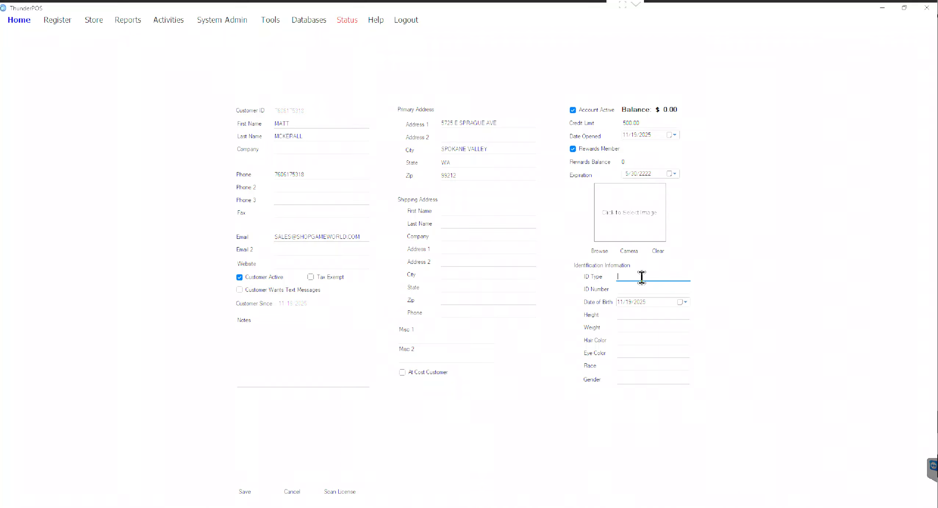
text(CADL)
key(Tab)
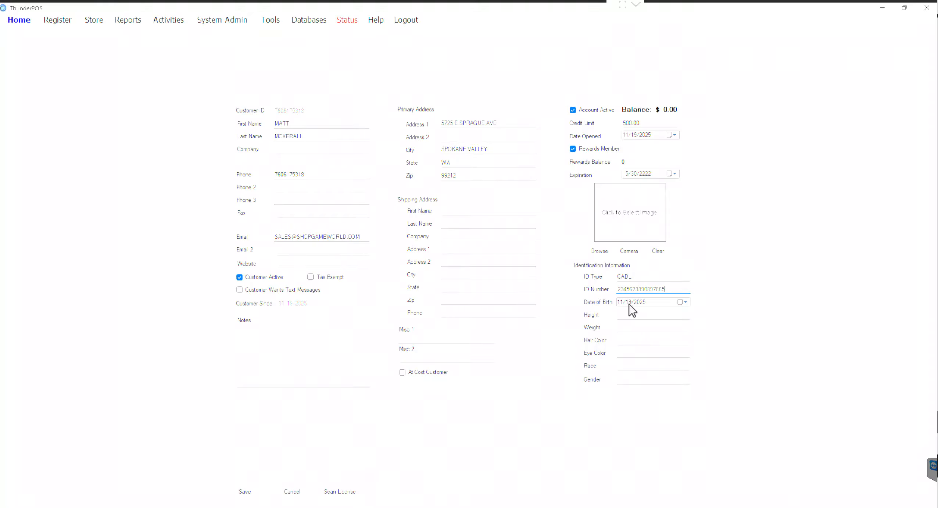
click(640, 302)
Step: Save the new customer, paste their number into Quick Search, and reopen an empty register
click(245, 492)
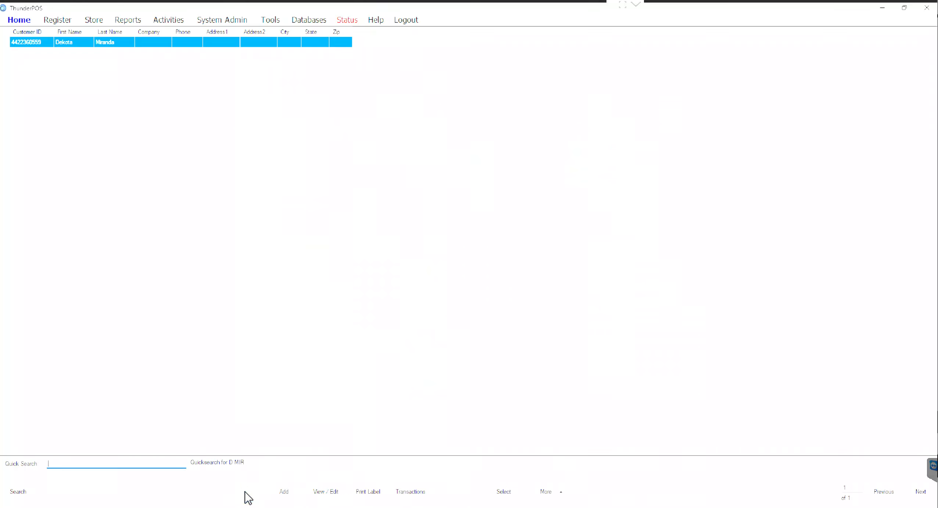
key(ctrl+v)
click(48, 19)
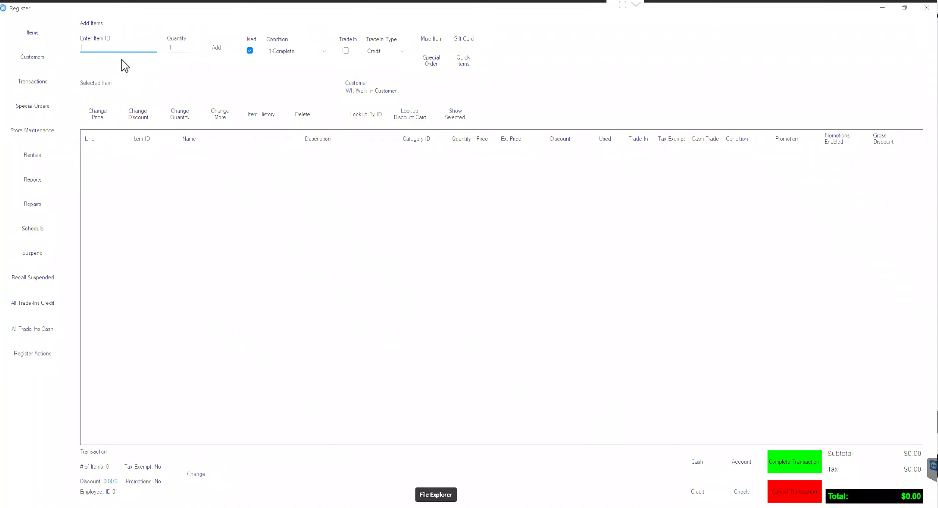
Step: Set the new-item condition to 1-Complete
click(282, 51)
click(286, 66)
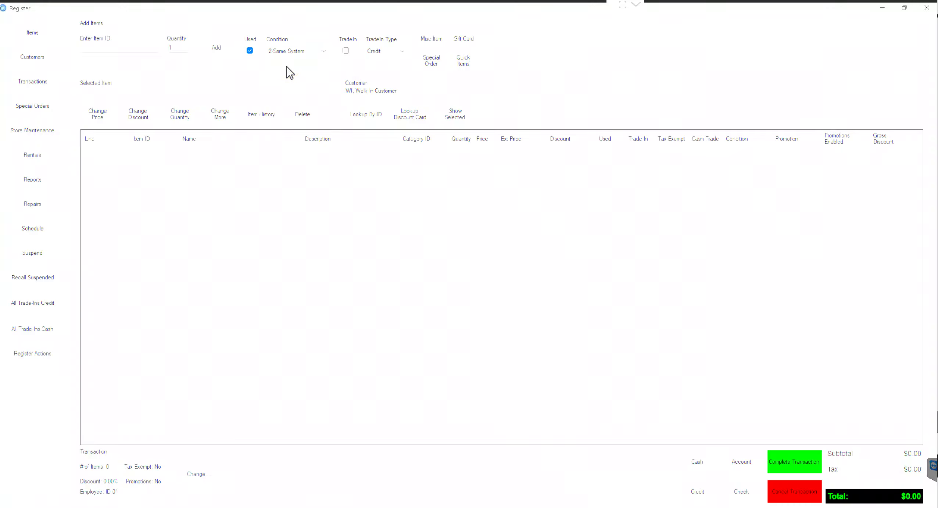
click(290, 53)
click(286, 59)
Step: Add HALO2 to the sale as a used Halo 2 at $14.99, totalling $16.16
click(110, 47)
text(HALO2)
key(Return)
key(Return)
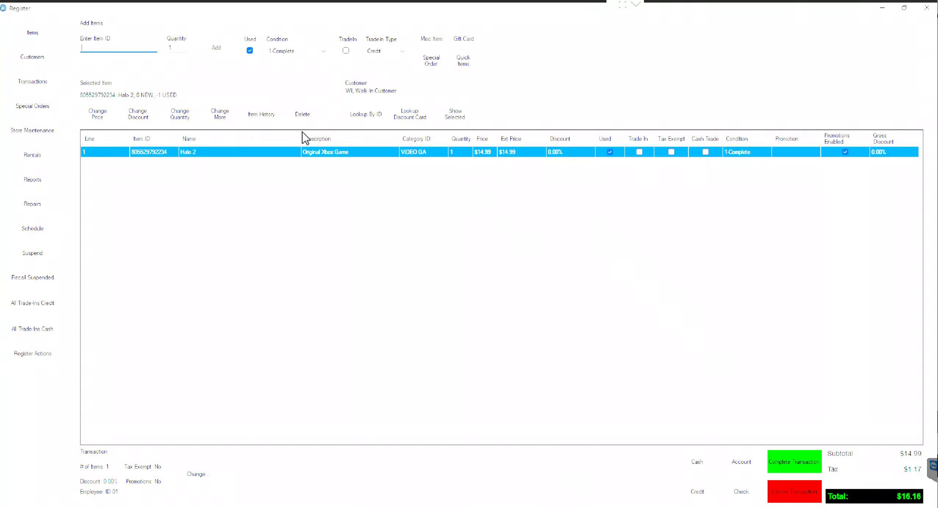
click(234, 114)
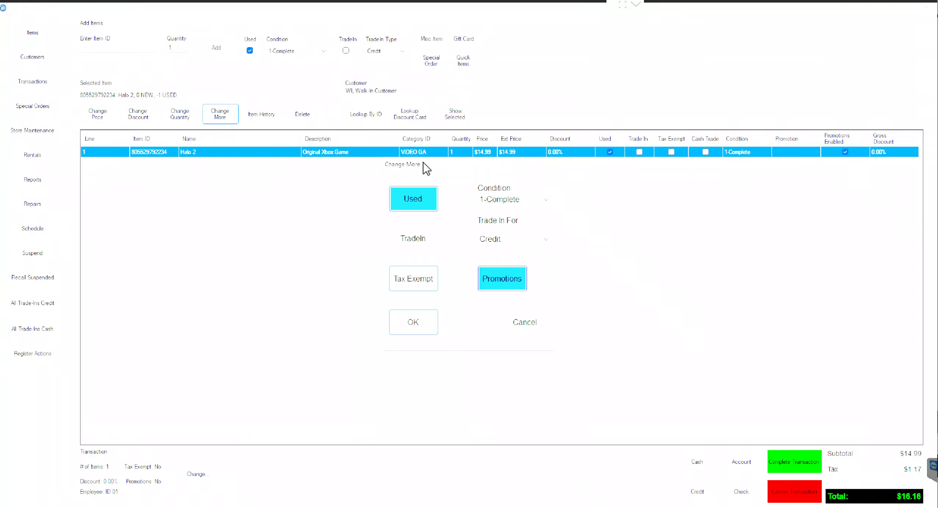
Step: Change the Halo 2 line's condition to 2-Same System, dropping it to $11.99
click(506, 203)
click(502, 220)
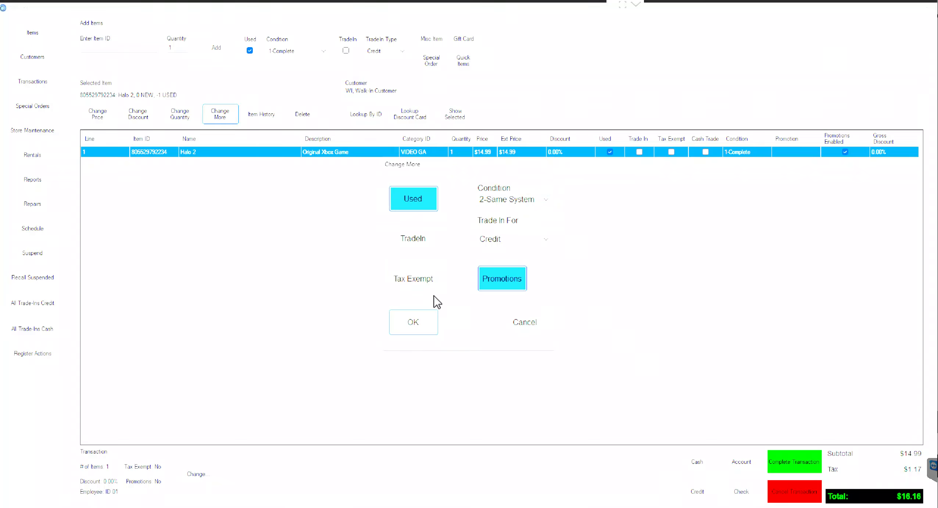
click(414, 323)
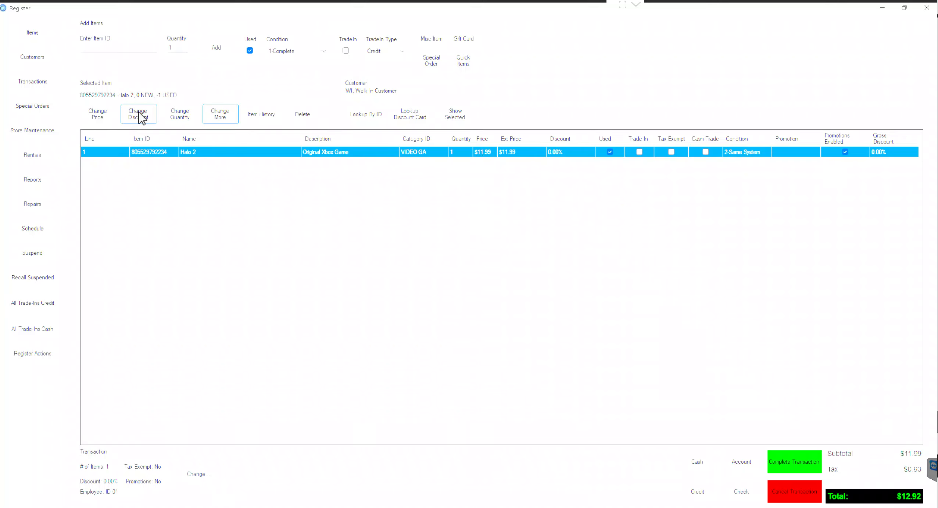
Step: Mark the Halo 2 line as a trade-in, then dismiss the customer-required warning
click(232, 116)
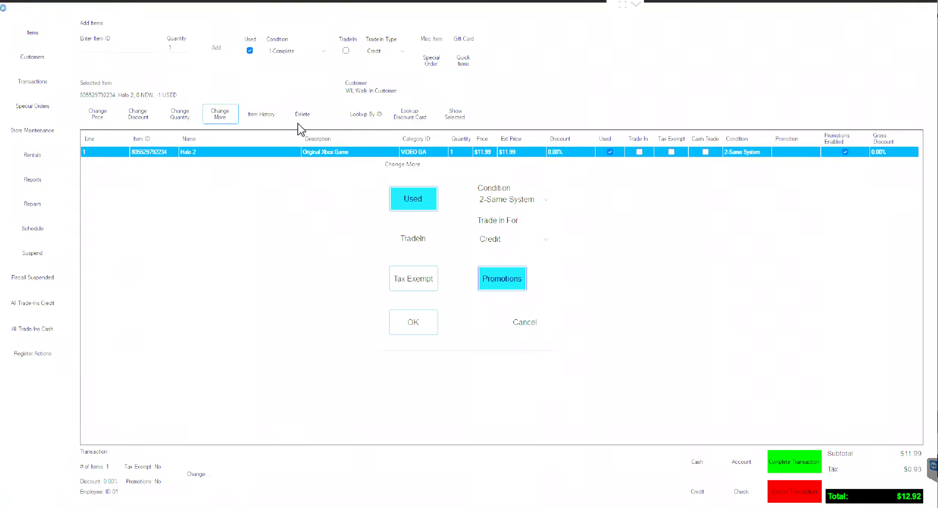
click(507, 201)
click(505, 207)
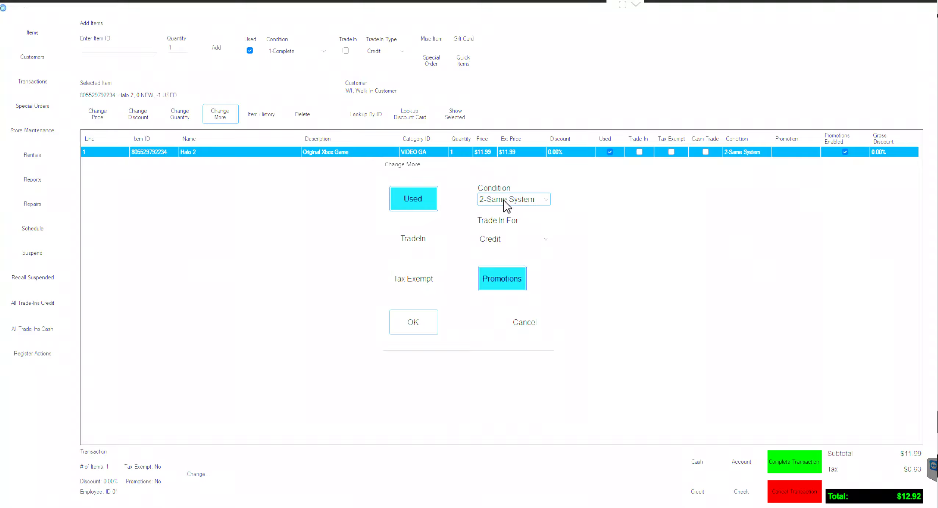
click(406, 243)
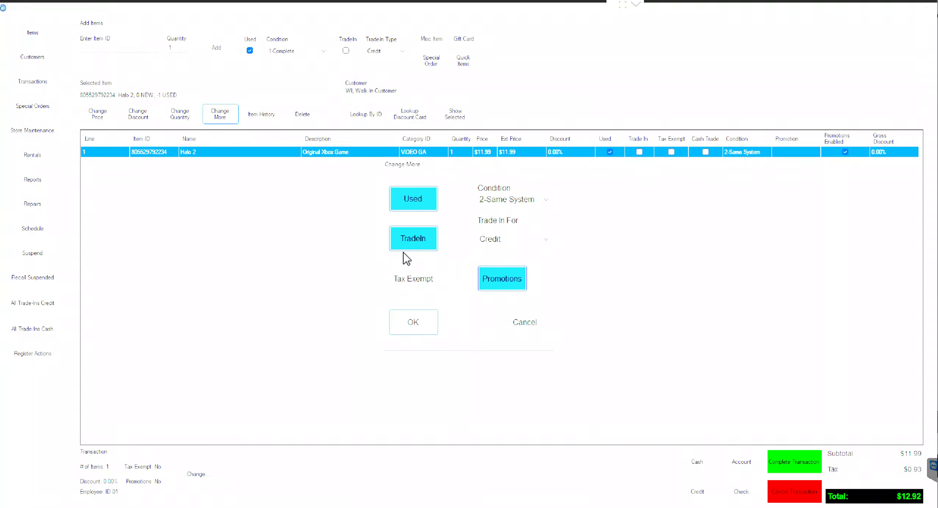
click(411, 326)
click(467, 325)
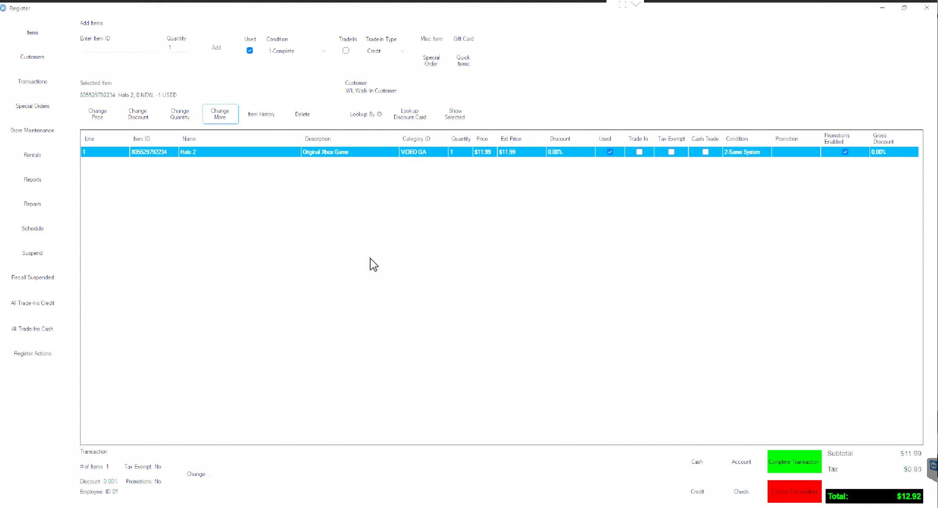
click(56, 58)
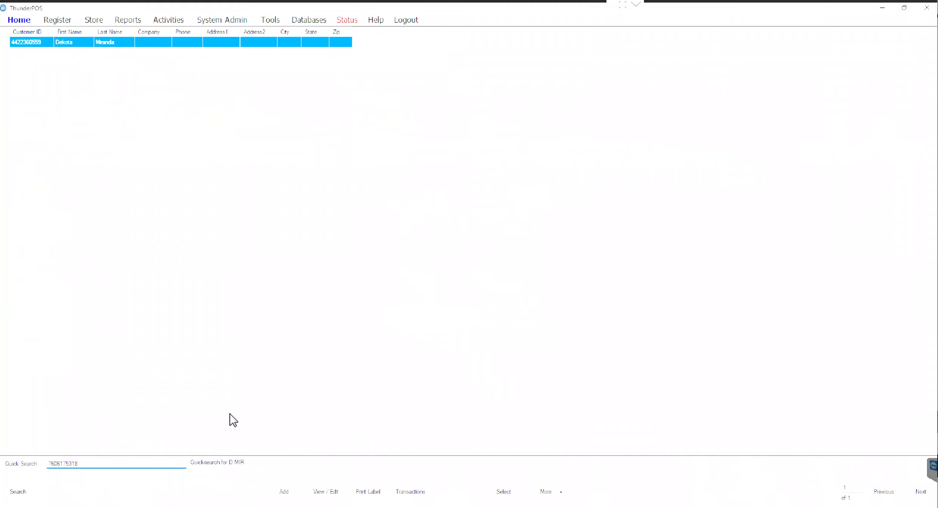
Step: Attach the listed customer and mark the Halo 2 line as a trade-in
click(495, 493)
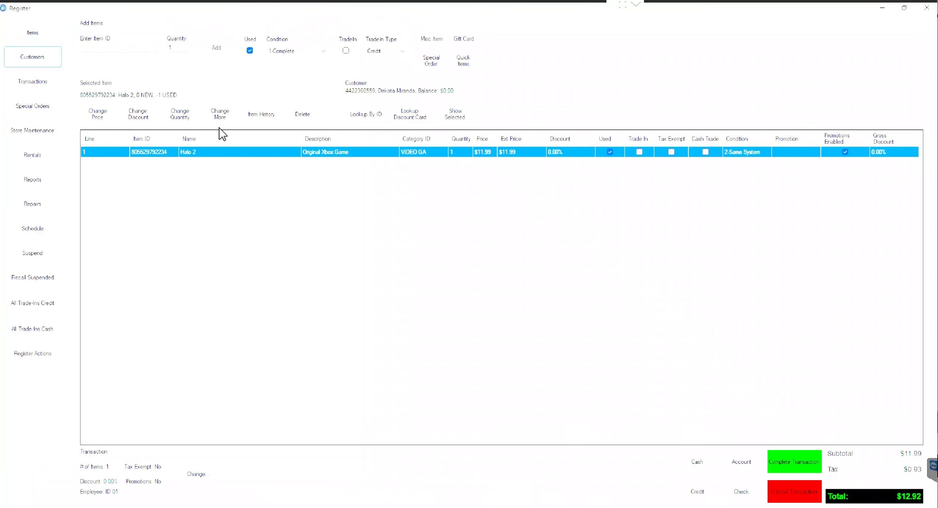
click(224, 119)
click(412, 238)
click(410, 325)
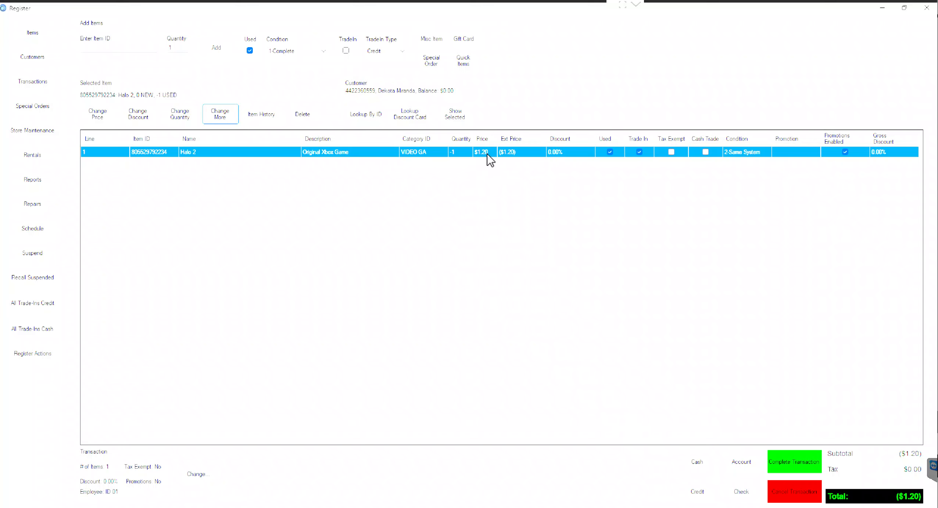
Step: Grade the Halo 2 trade-in as 1-Complete, making the total ($0.30)
click(219, 112)
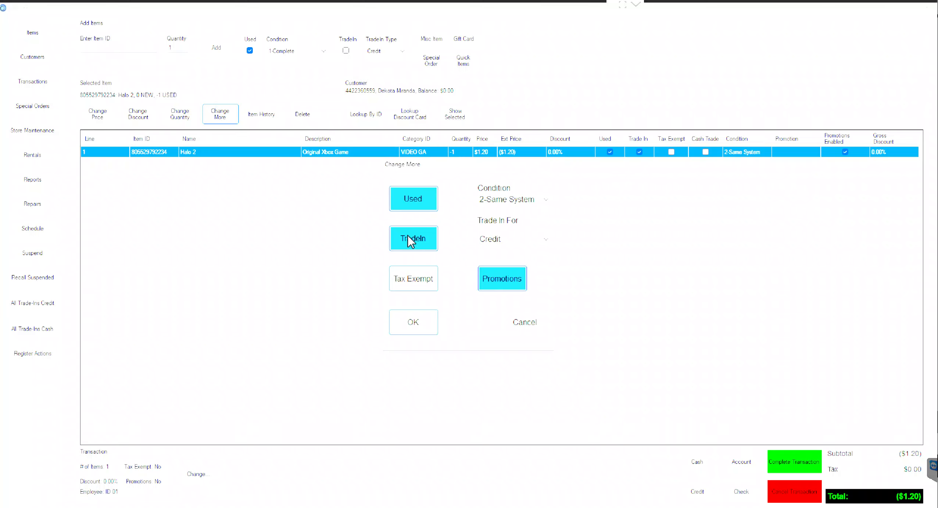
click(481, 201)
click(486, 210)
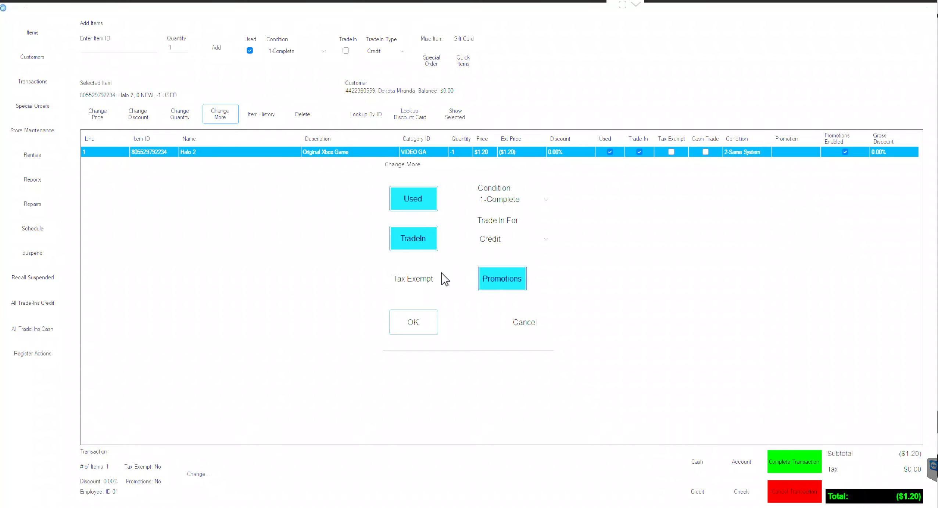
click(413, 324)
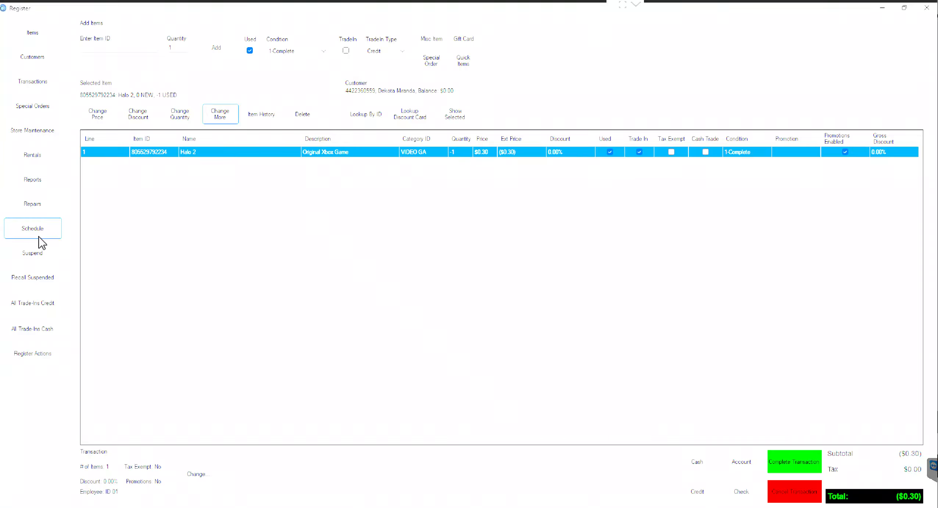
Step: Delete the Halo 2 line and dismiss the Recall Suspended prompt without loading anything
click(55, 256)
click(36, 254)
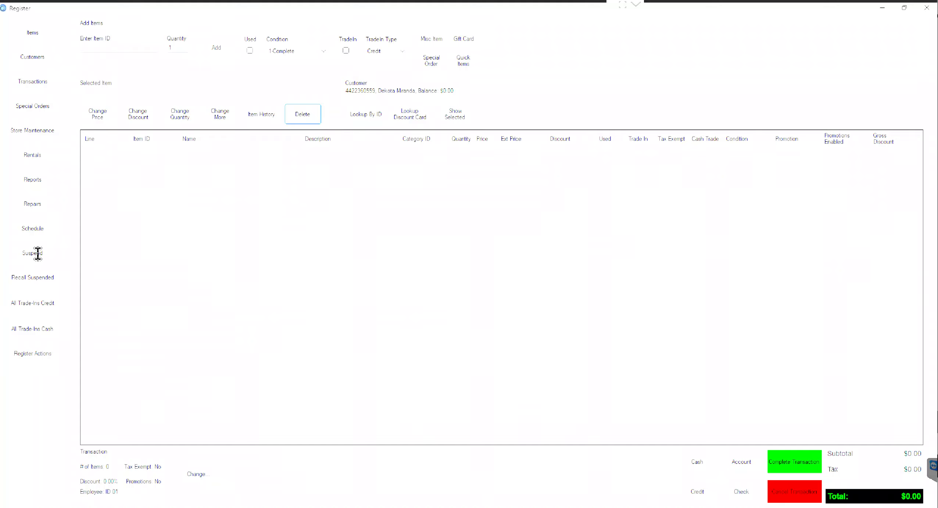
click(25, 282)
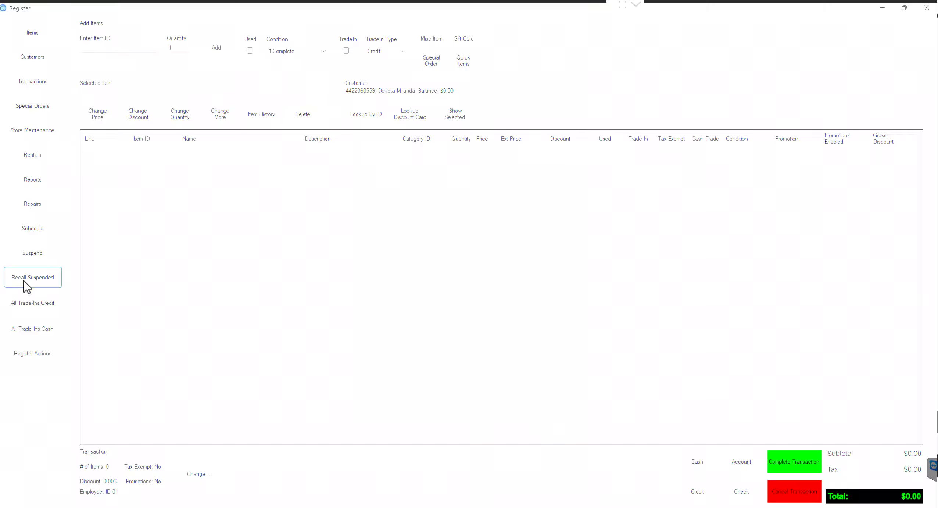
key(Tab)
key(Tab)
key(Tab)
key(Return)
key(Return)
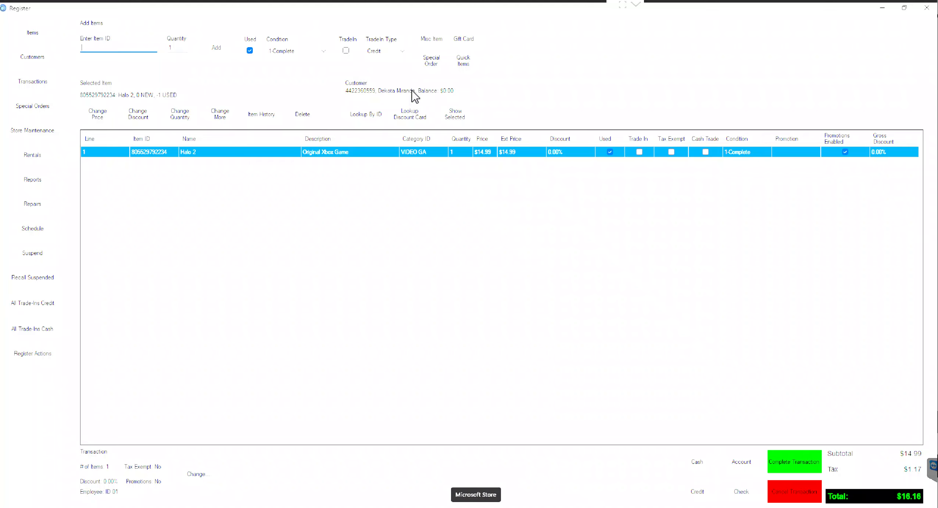
click(261, 152)
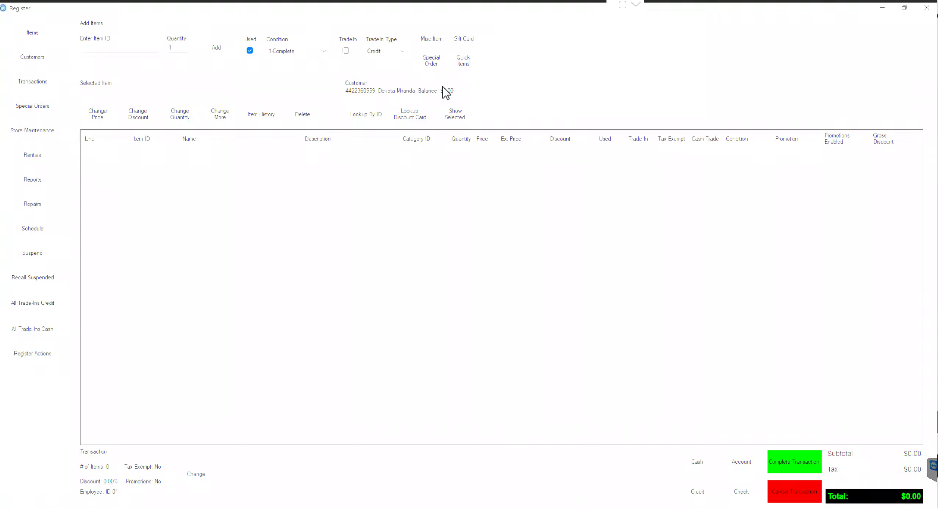
click(782, 499)
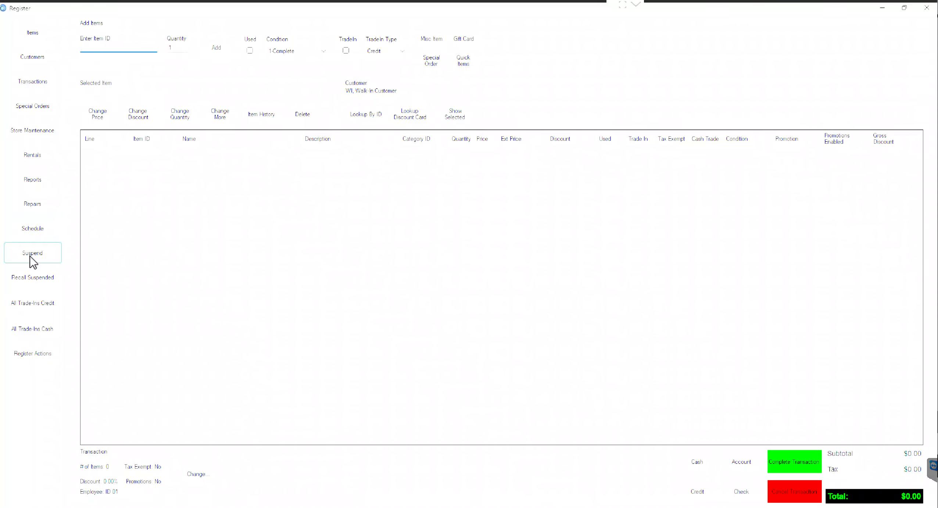
Step: Recall the suspended Order1 transaction with 11 items totalling $324.86
click(40, 279)
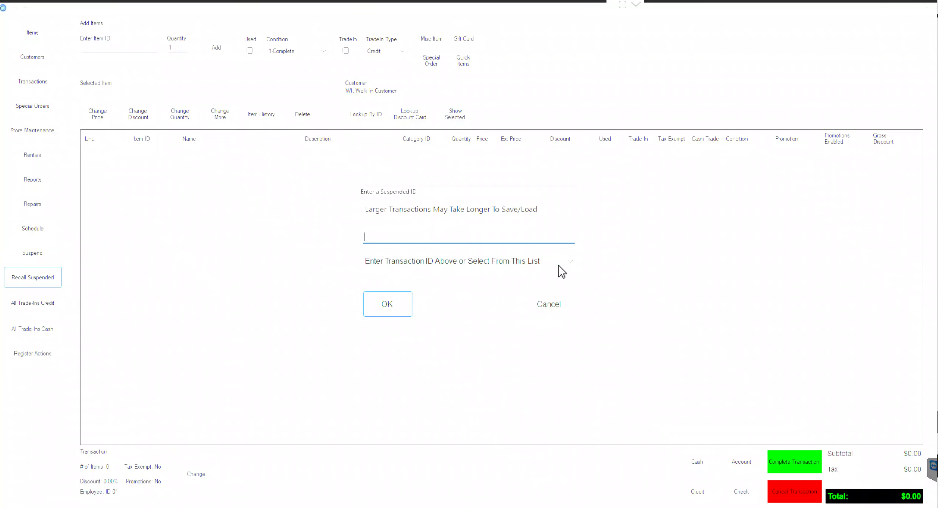
click(569, 268)
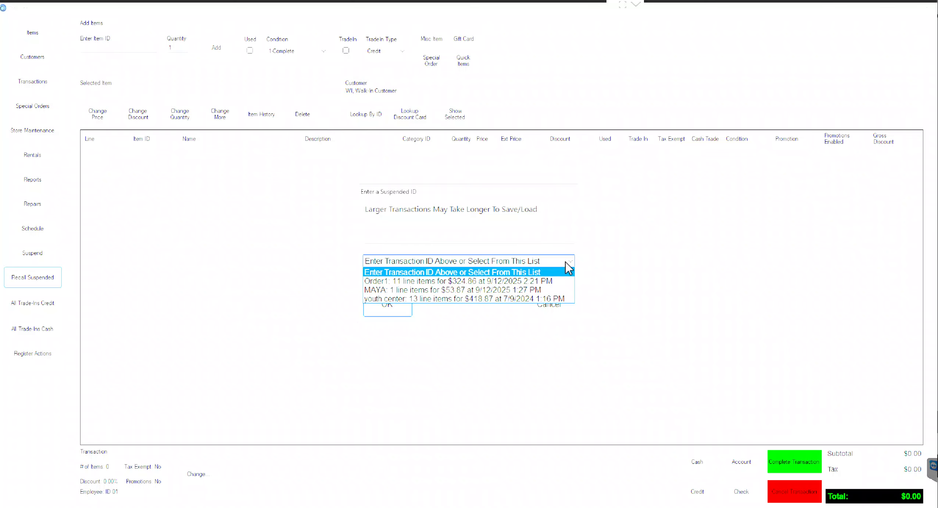
click(538, 282)
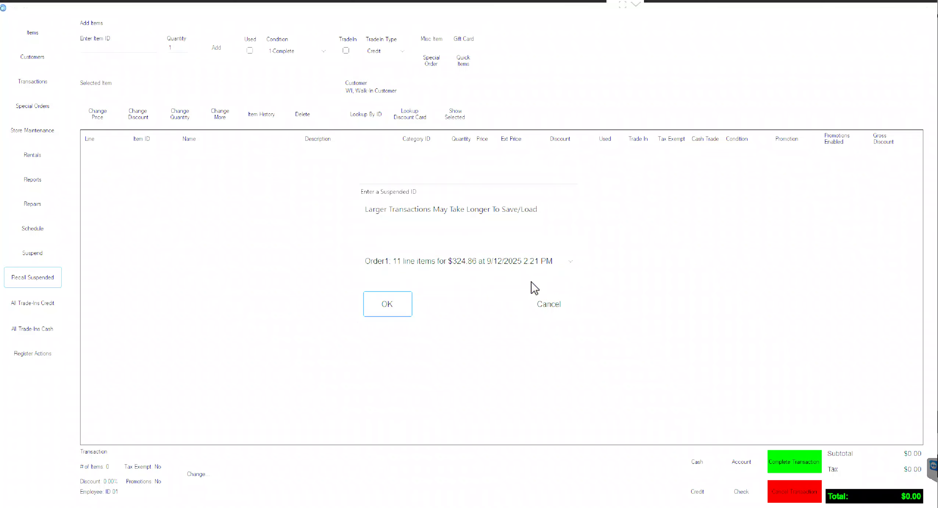
click(385, 306)
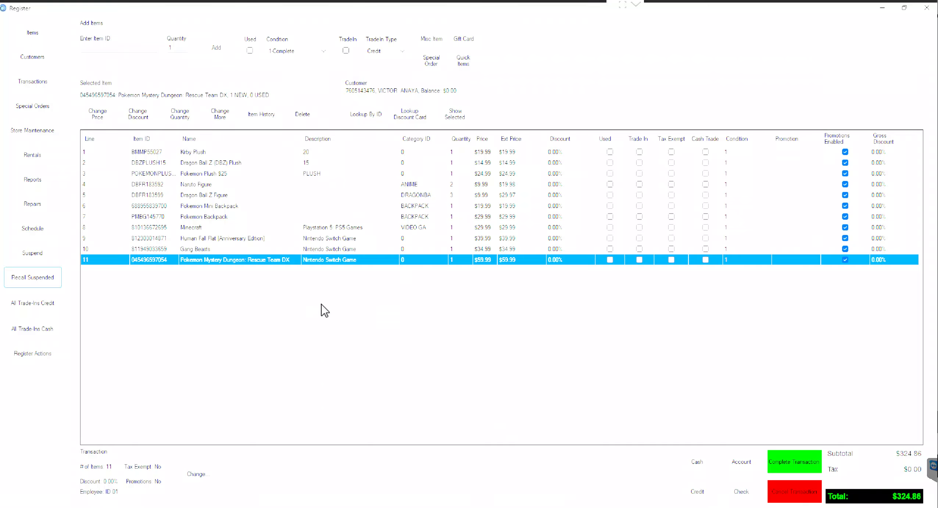
Step: Suspend the recalled transaction again under a new suspend ID
click(53, 253)
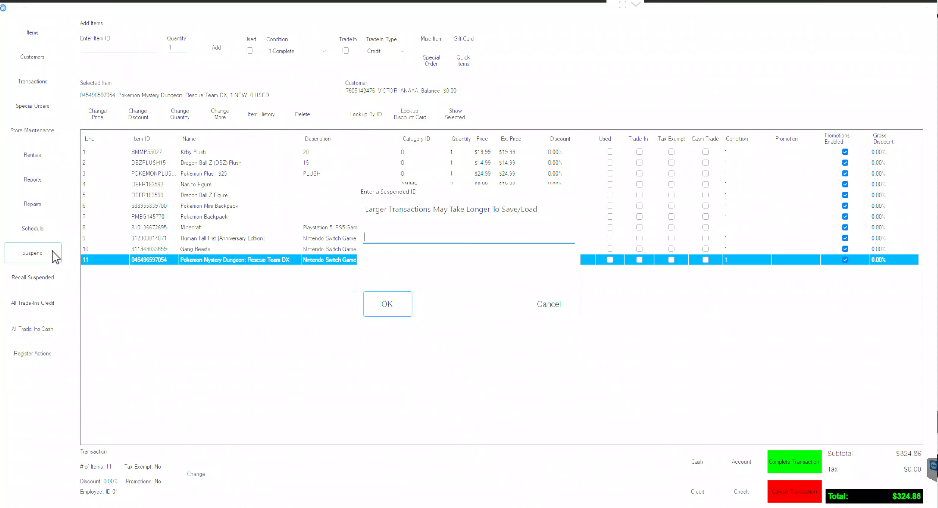
text(MATT)
key(Return)
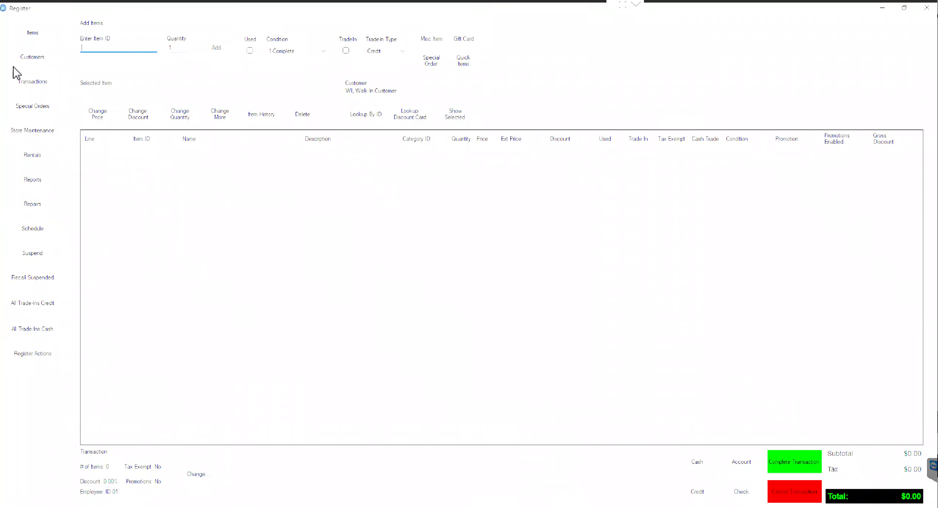
double_click(58, 48)
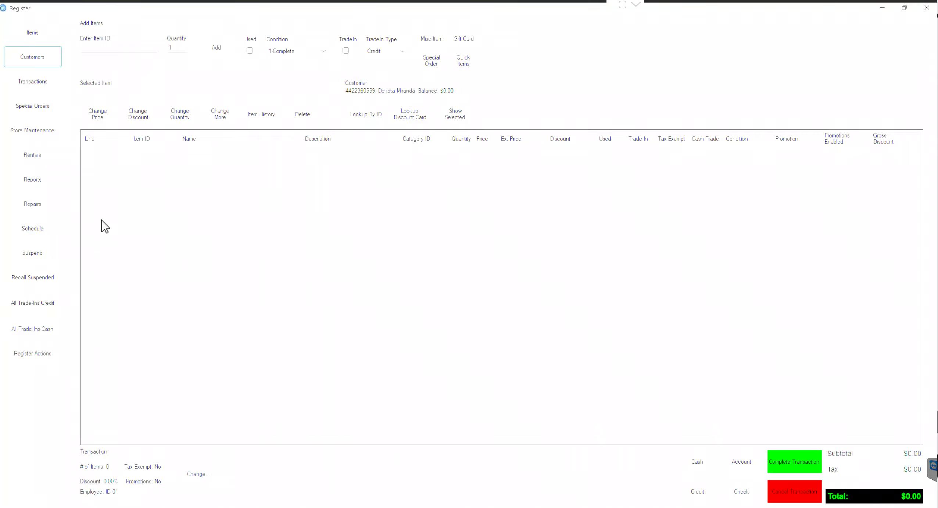
click(43, 286)
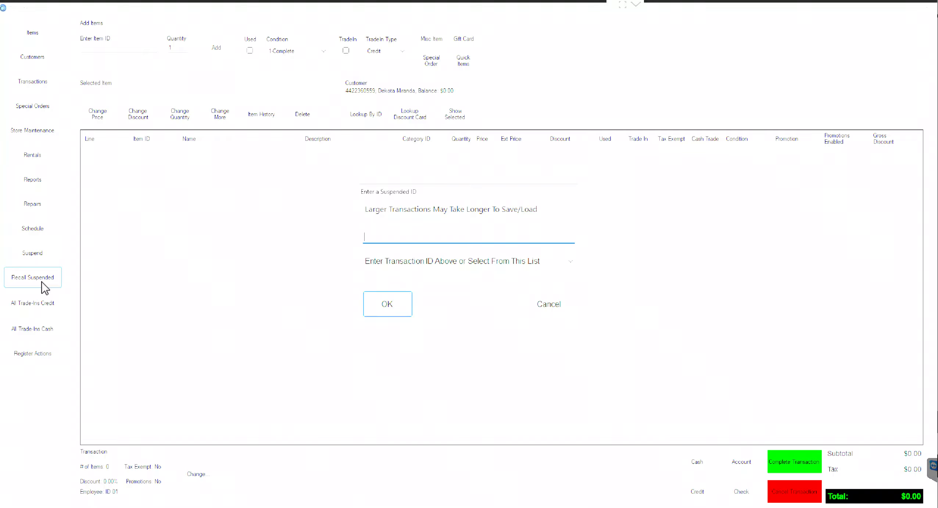
text(MATT)
key(Return)
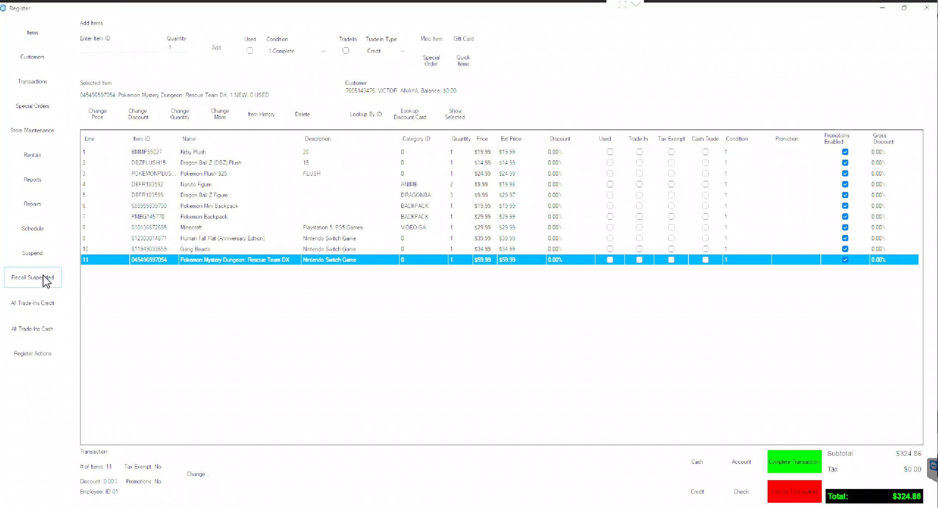
click(53, 252)
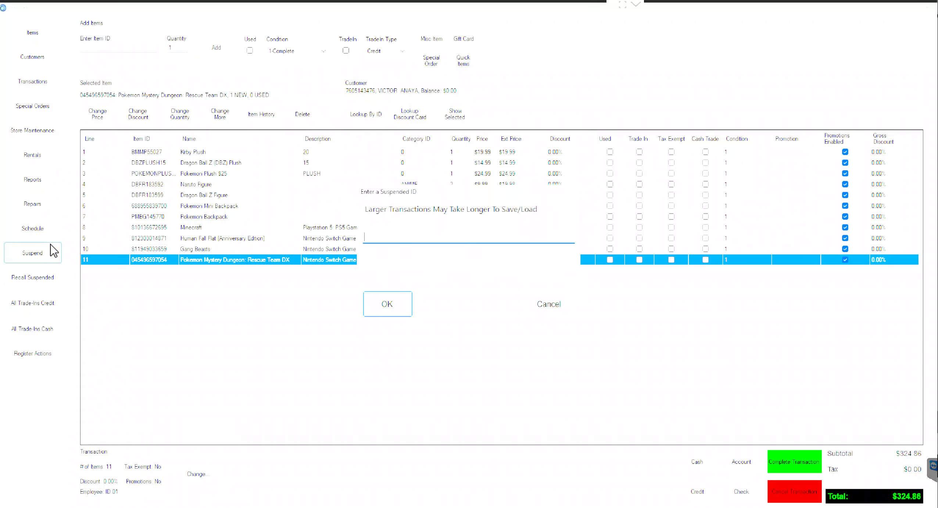
text(MATT)
key(Return)
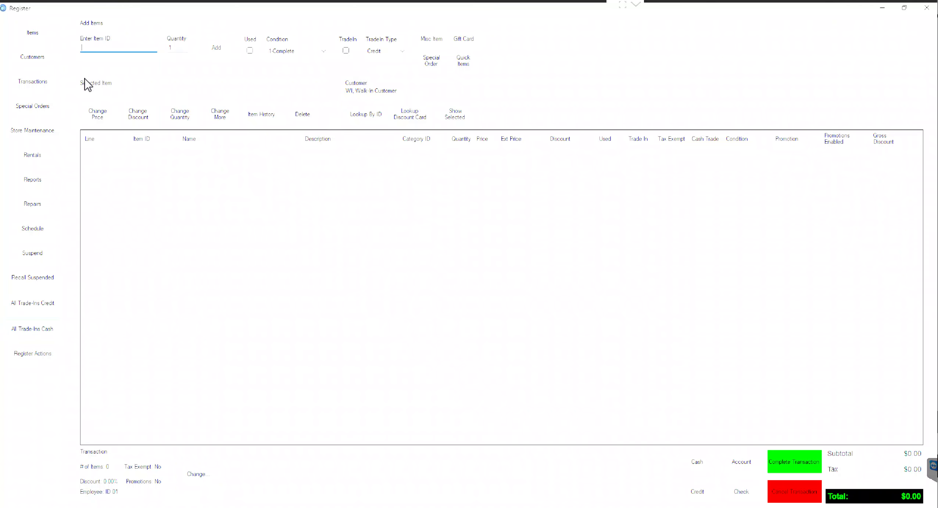
Step: Attach the customer and add HALO2 as a used trade-in at ($0.30)
text(HALO21)
click(57, 65)
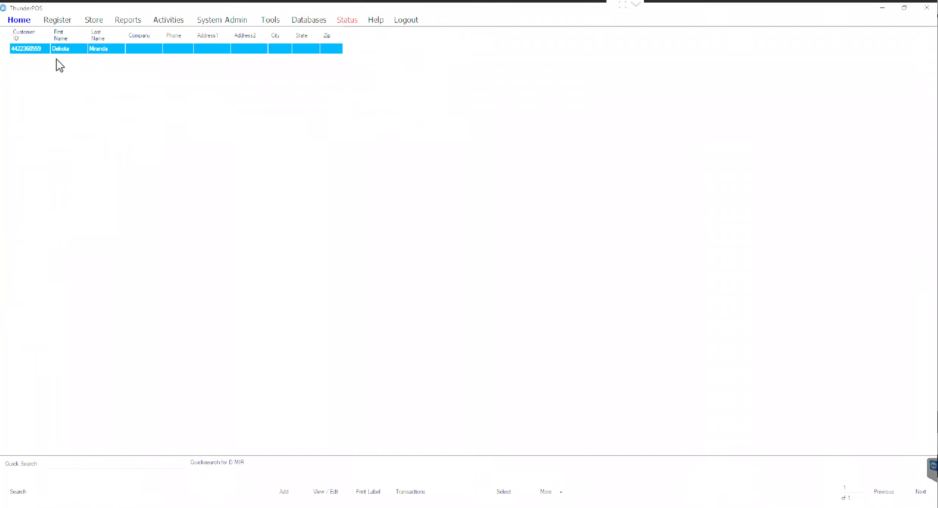
click(493, 492)
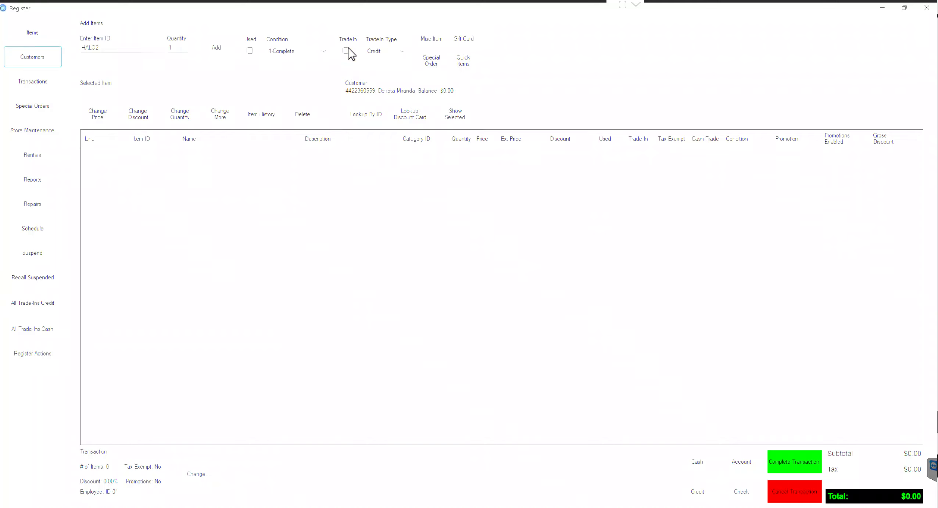
click(346, 51)
click(140, 47)
key(Return)
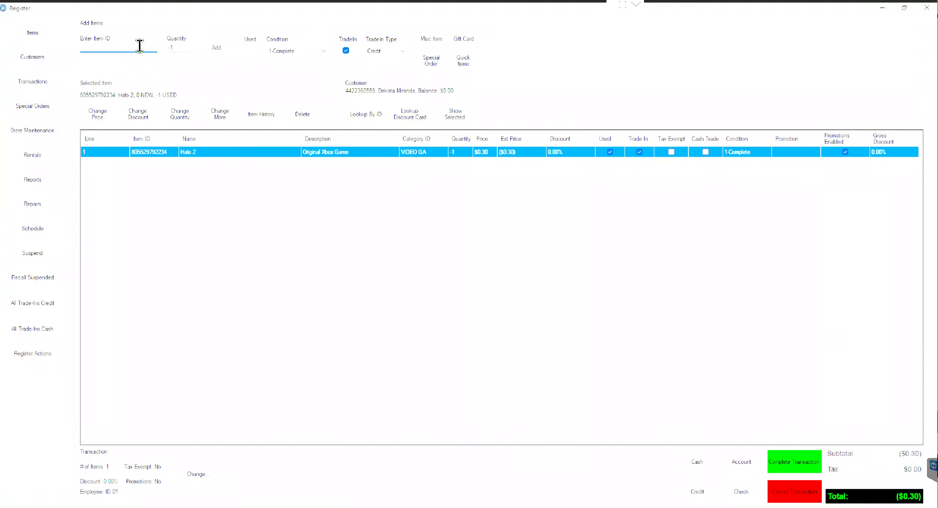
Step: Switch all trade-ins to cash payout, then back to store credit
click(43, 339)
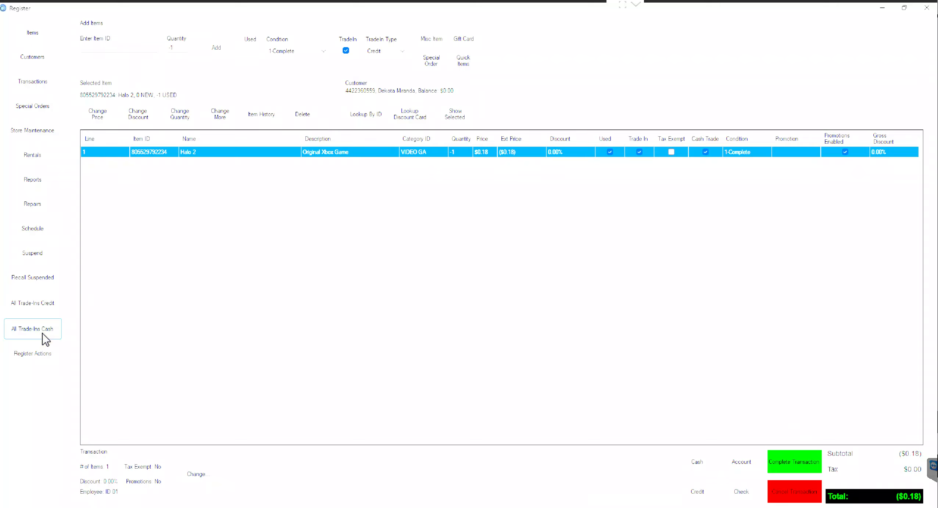
click(50, 307)
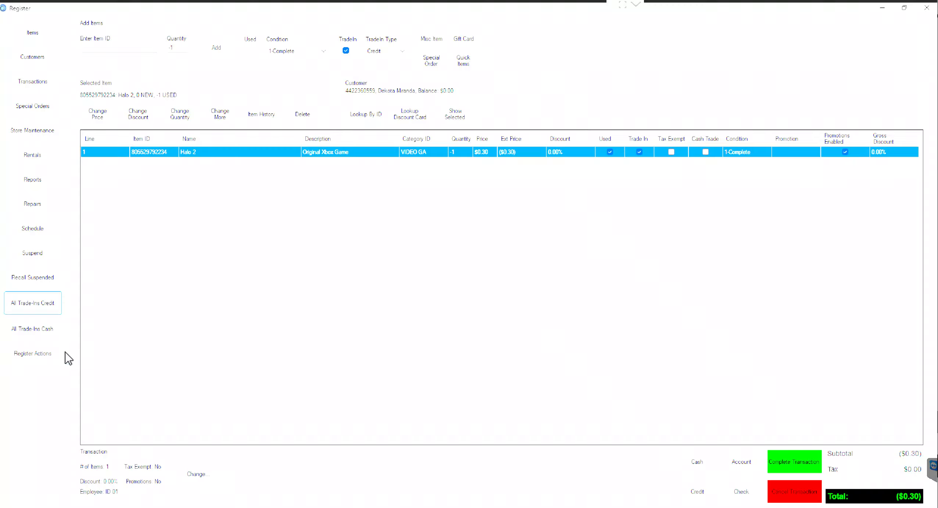
click(56, 362)
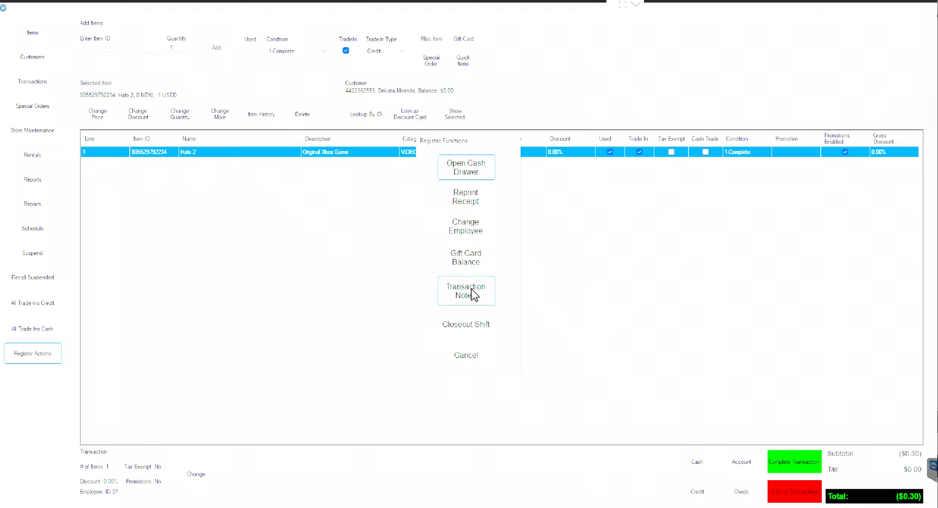
Step: Dismiss the Register Functions panel and go to the Reports area
click(464, 356)
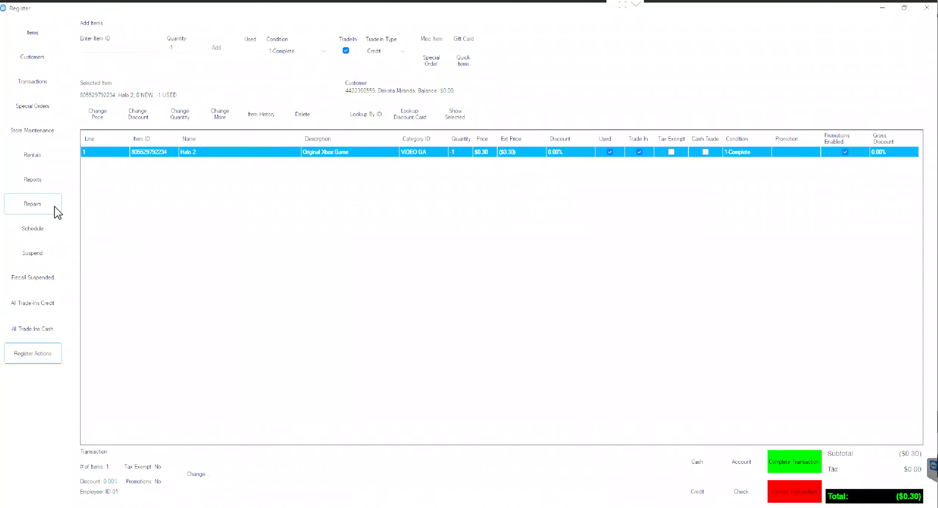
click(51, 185)
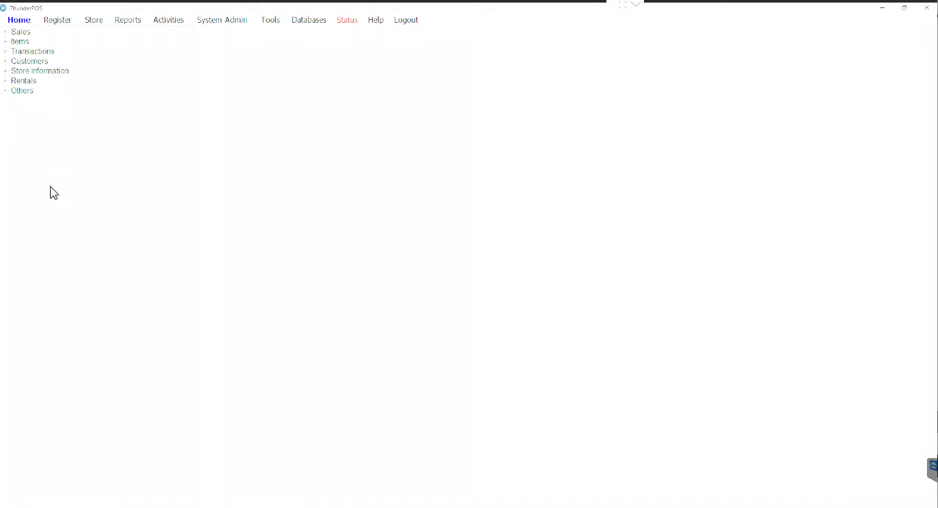
Step: Run the Sales Totals report for November 19, 2025 and close its viewer
double_click(17, 32)
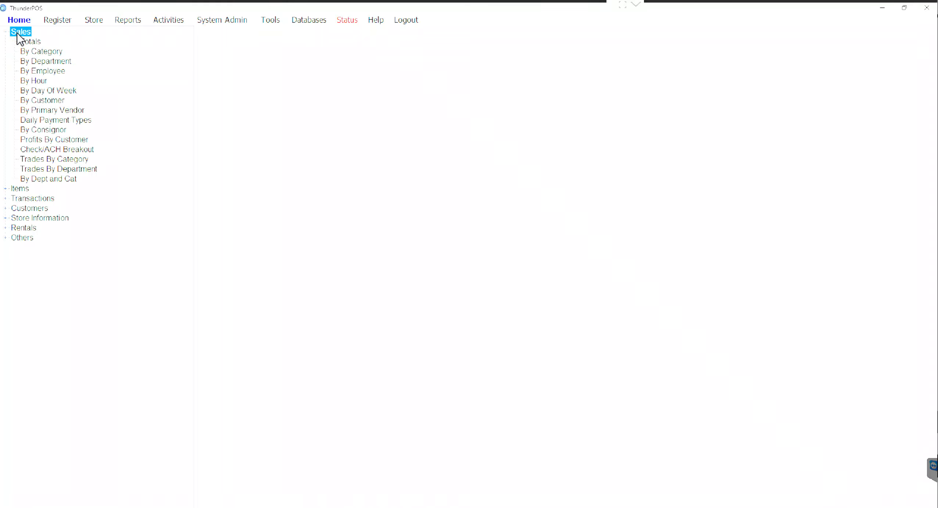
click(28, 42)
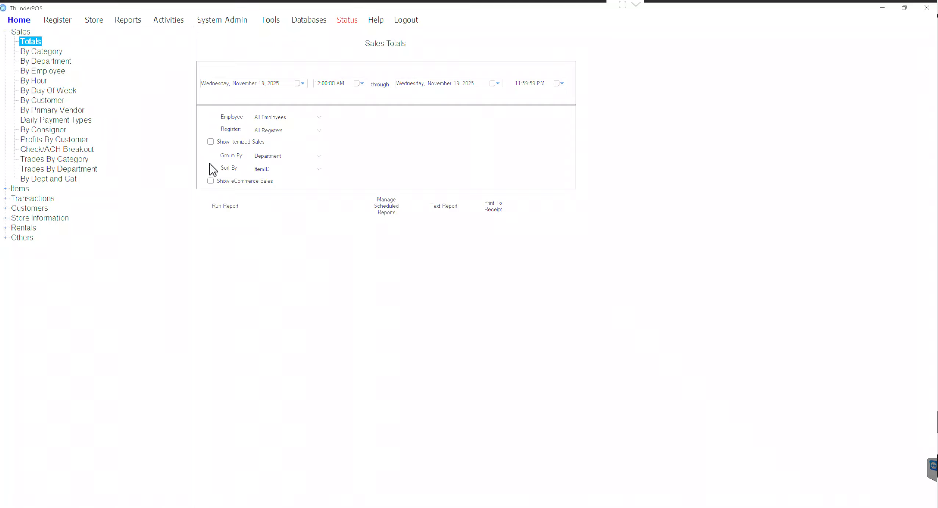
click(214, 208)
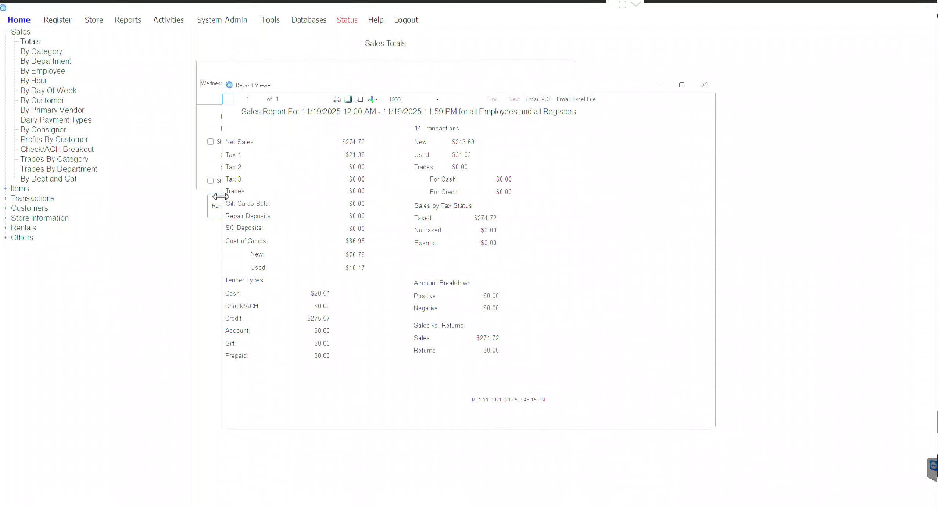
click(711, 83)
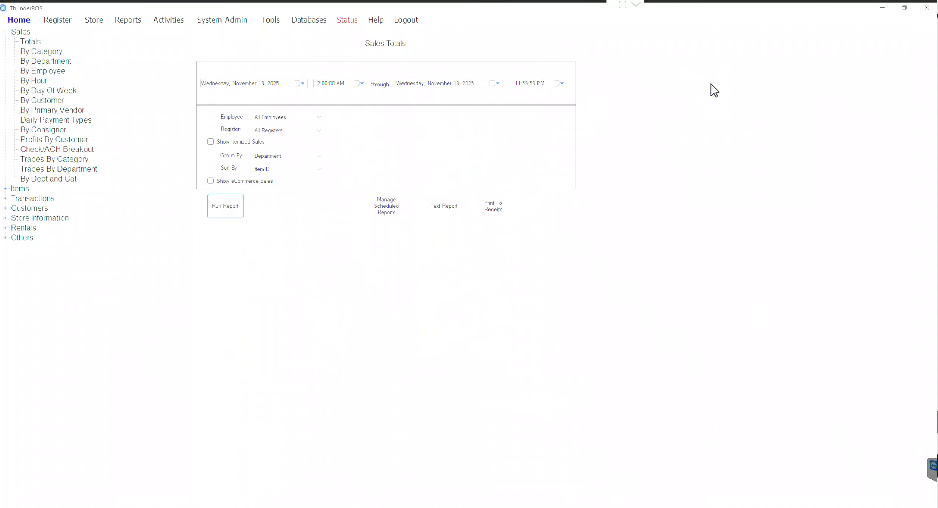
Step: Produce the sales totals as a text report, then print them to a receipt
click(434, 214)
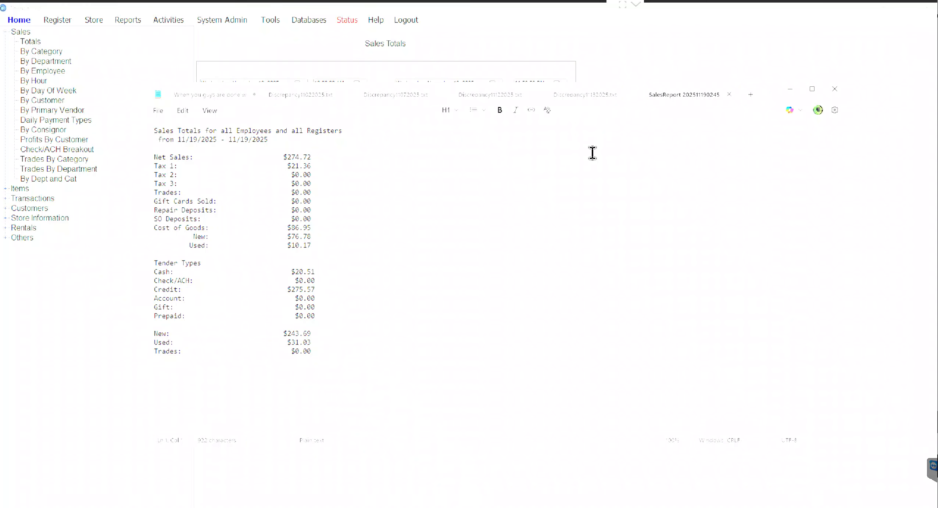
click(729, 95)
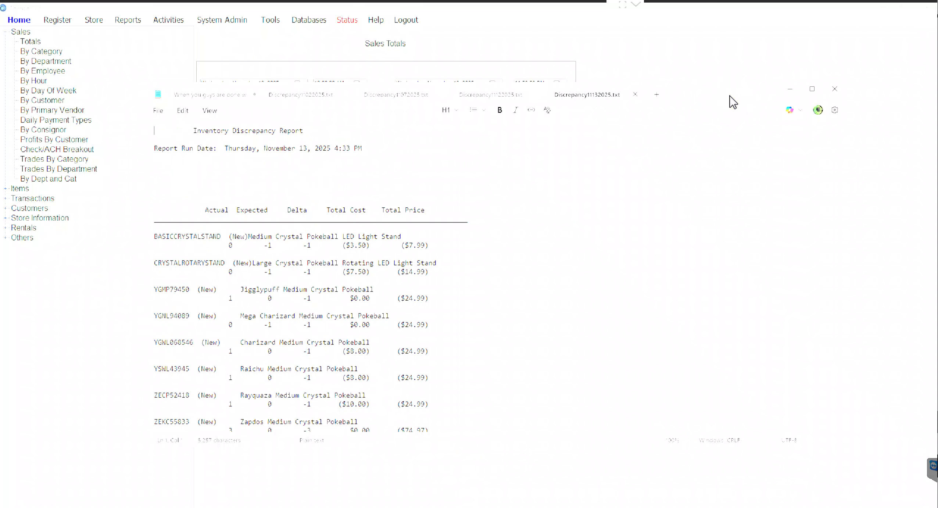
click(790, 89)
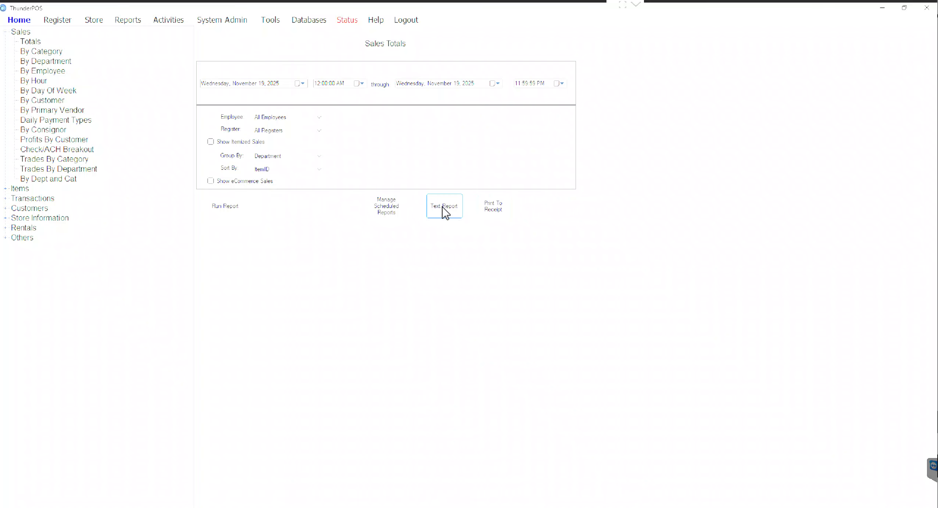
click(506, 216)
Step: Run the Reorder Report for vendor ALLIANCE, review it, and close the viewer
click(5, 189)
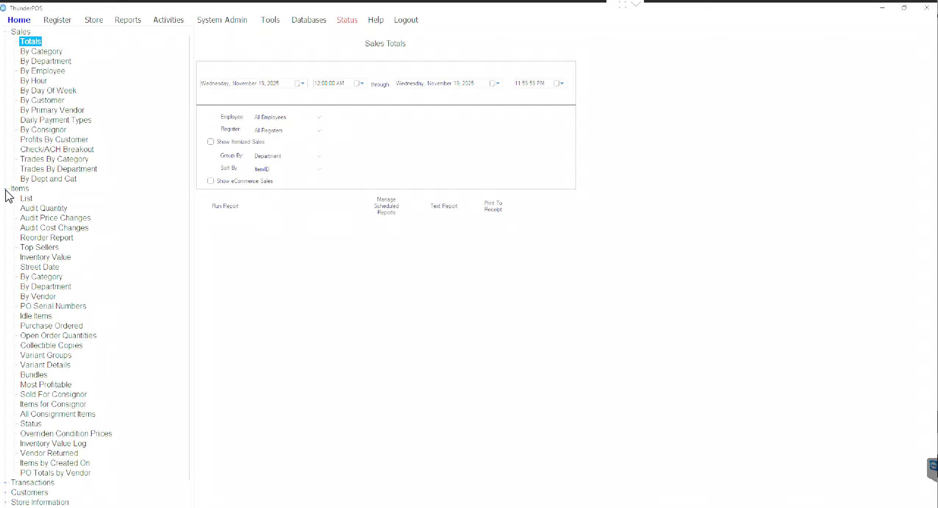
click(35, 239)
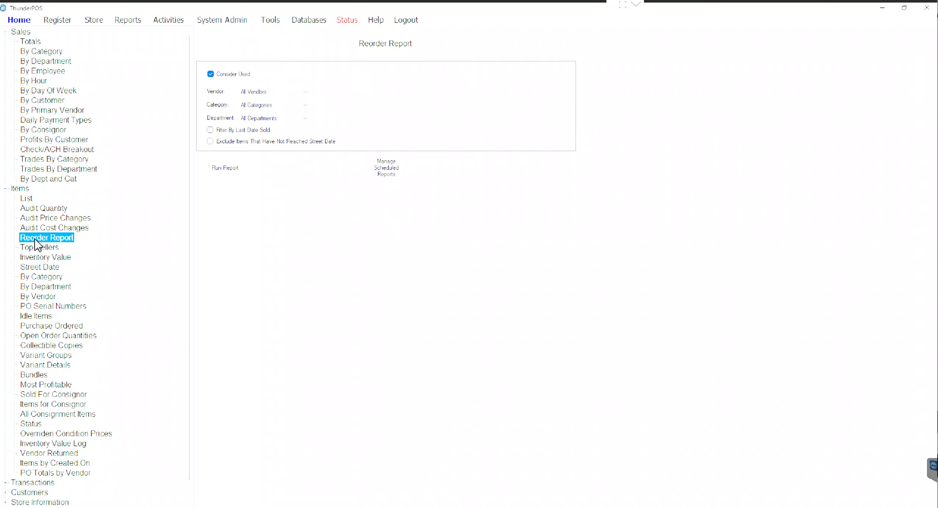
click(269, 92)
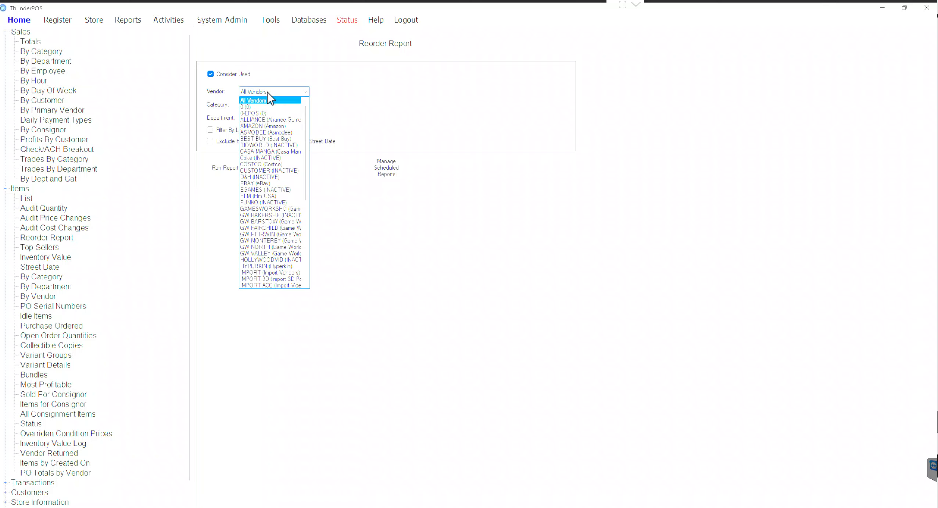
click(262, 120)
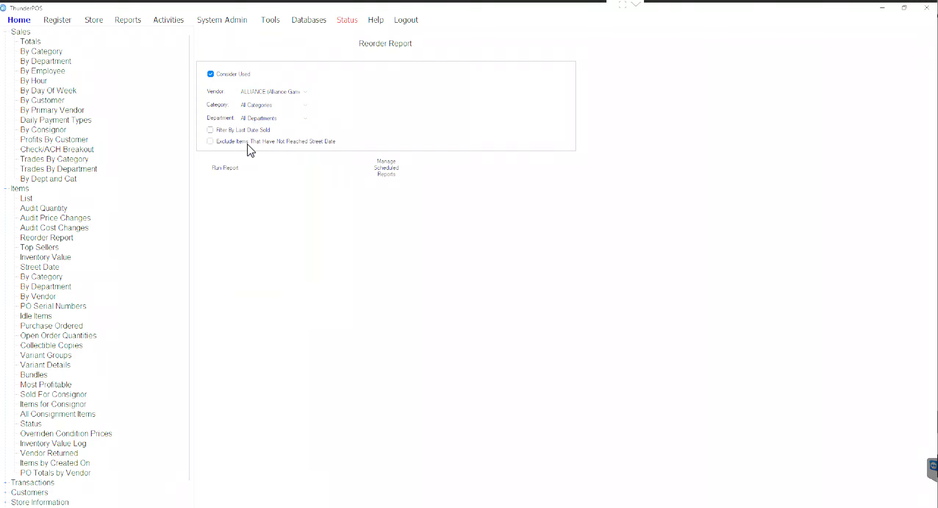
click(228, 175)
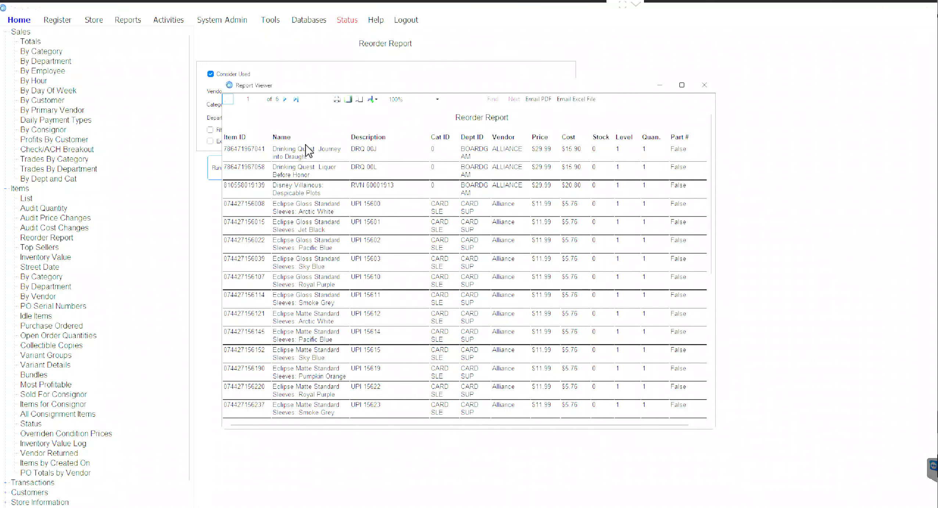
click(373, 100)
click(703, 86)
click(704, 85)
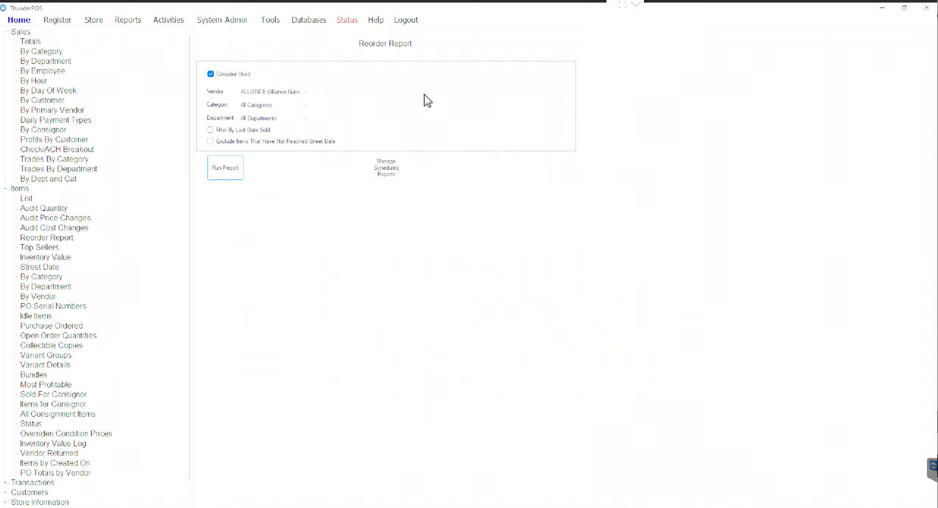
click(6, 190)
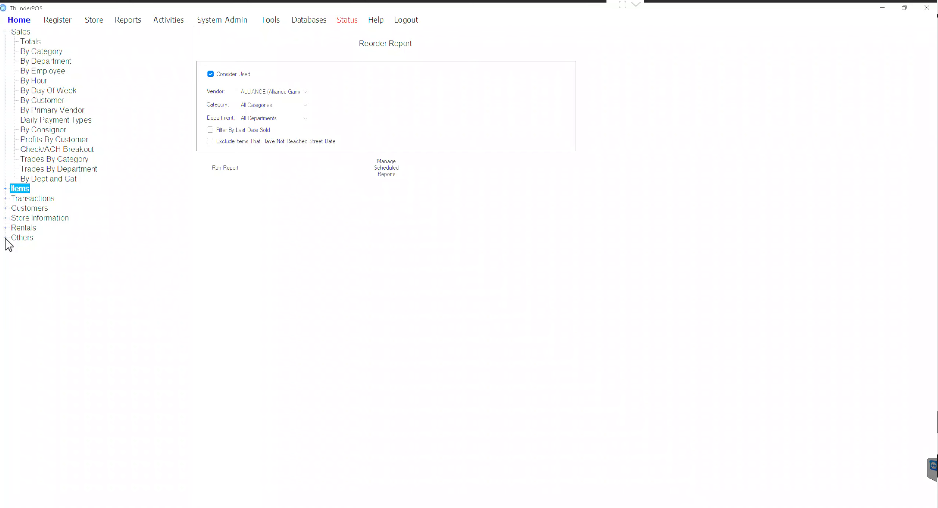
Step: Run the Hours Worked report for November 9–15, 2025, then bring Chrome forward
click(5, 238)
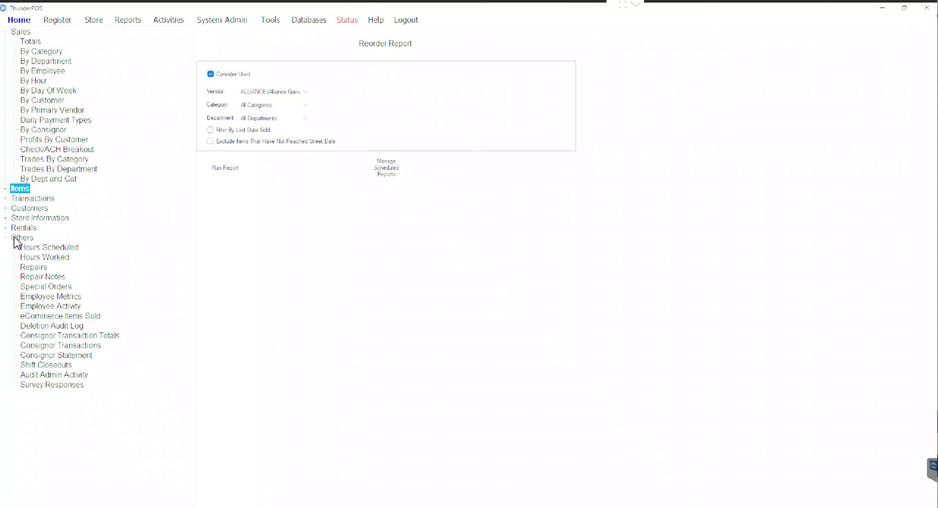
click(49, 258)
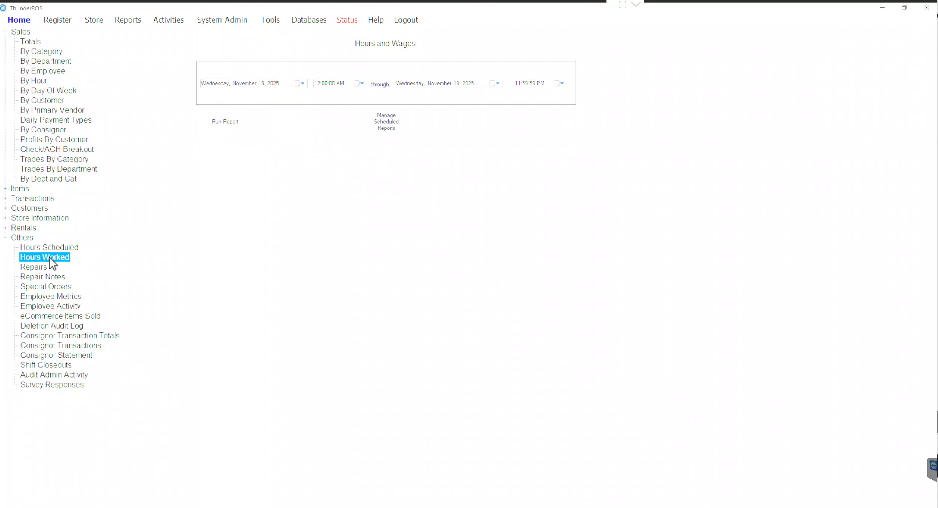
click(303, 83)
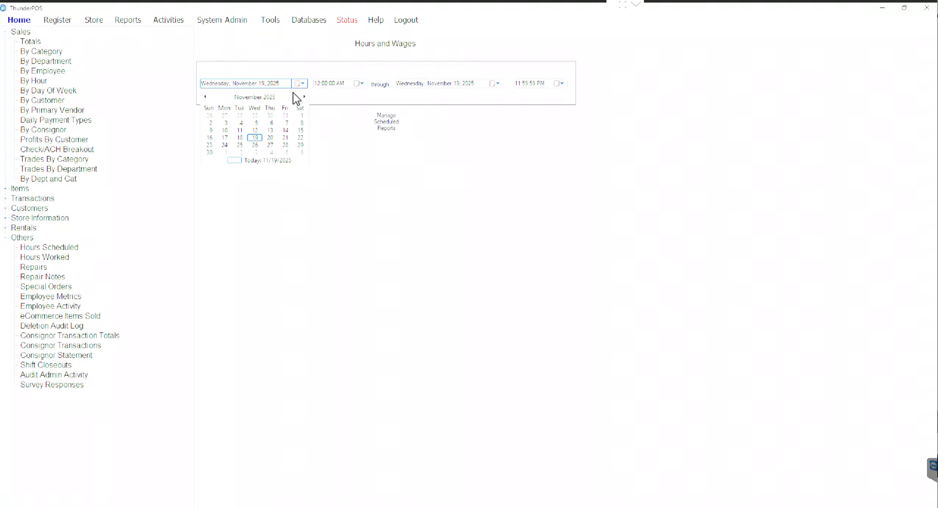
click(211, 131)
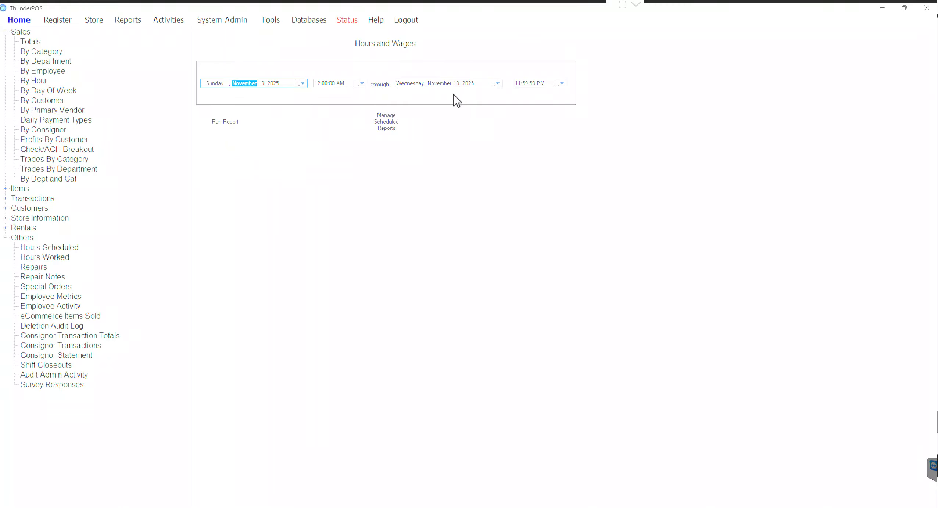
click(496, 85)
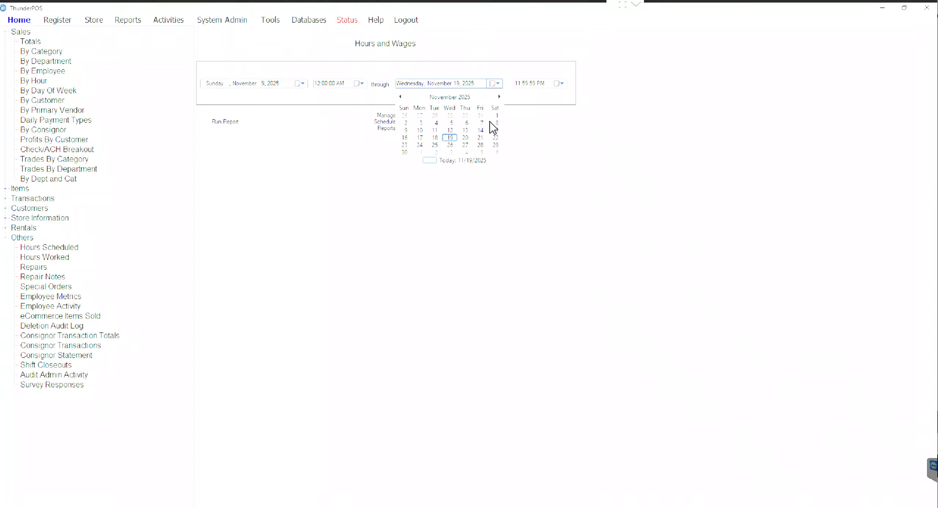
click(496, 131)
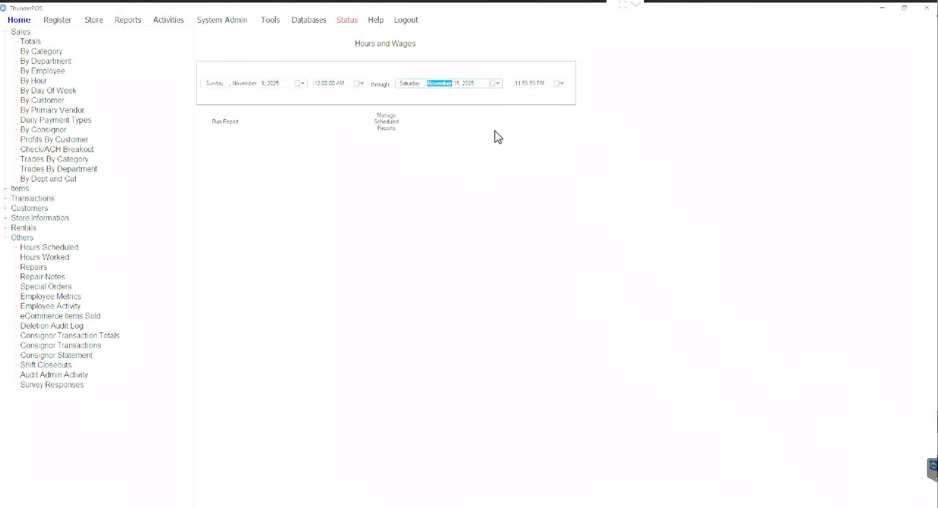
click(235, 132)
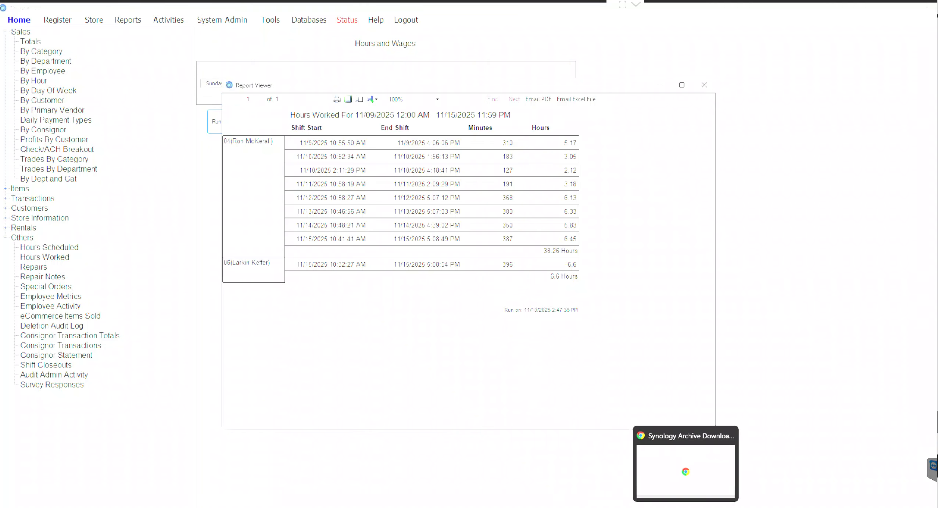
click(686, 506)
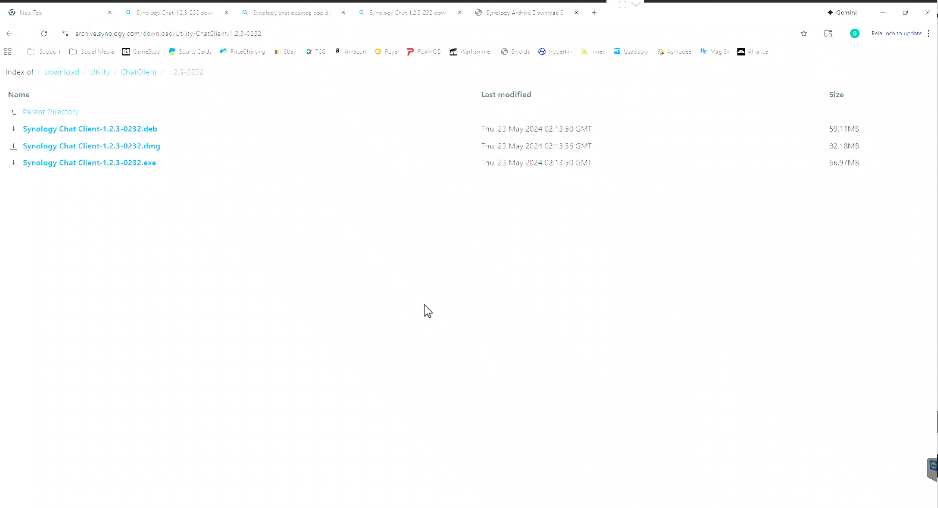
Step: Close the Synology window and open the Team Sheets - (Game World) spreadsheet by searching TEAM
click(932, 9)
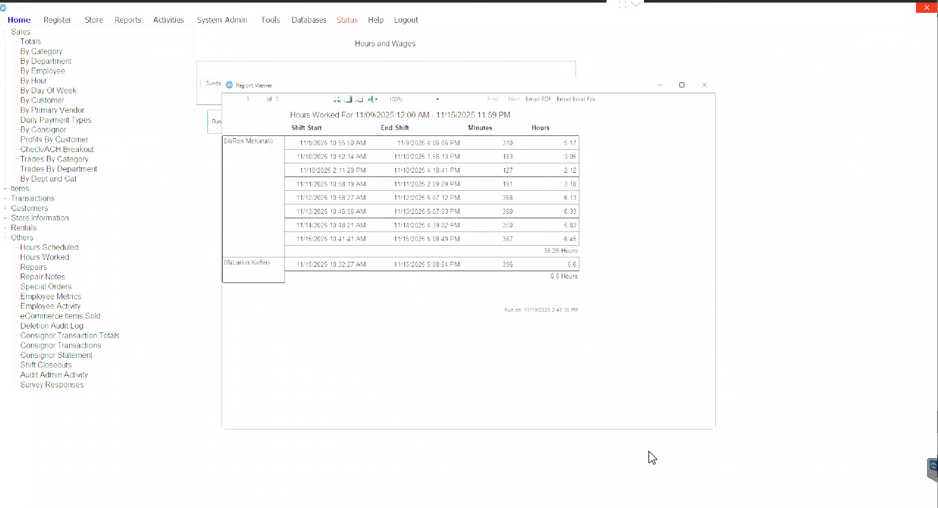
click(691, 506)
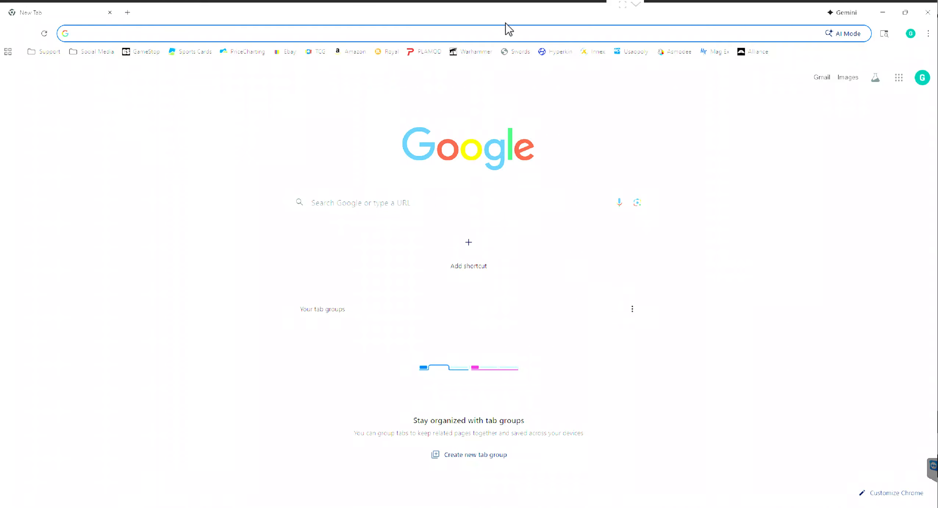
text(TEAM)
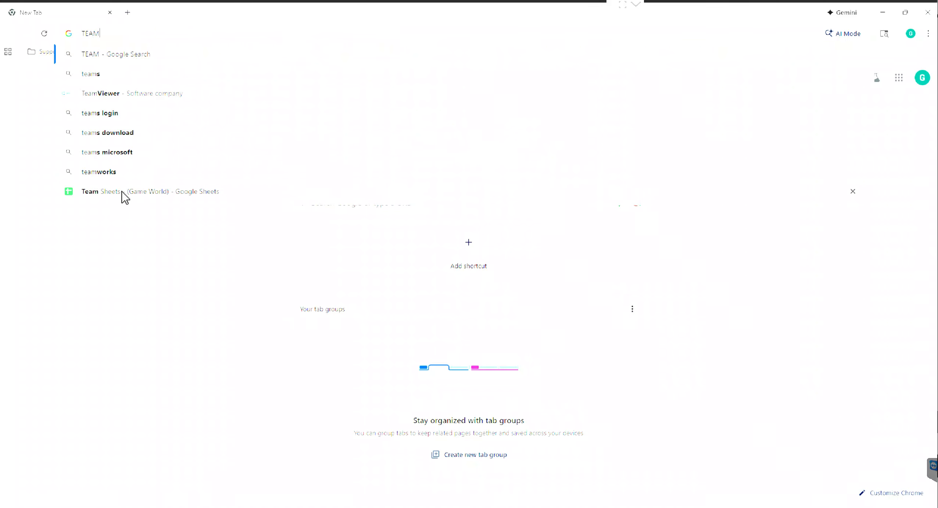
click(122, 192)
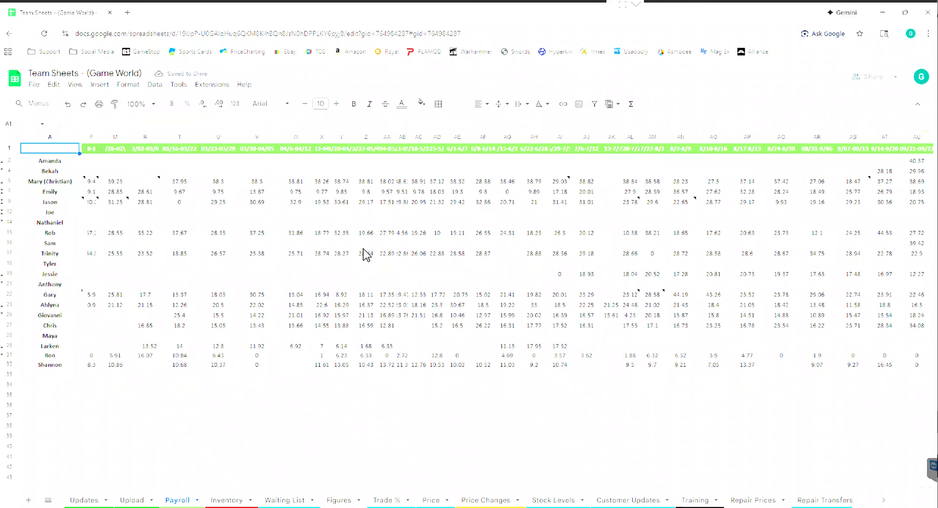
Step: Check column BB's total and place the spreadsheet beside the hours report
scroll(386, 263, right, 10)
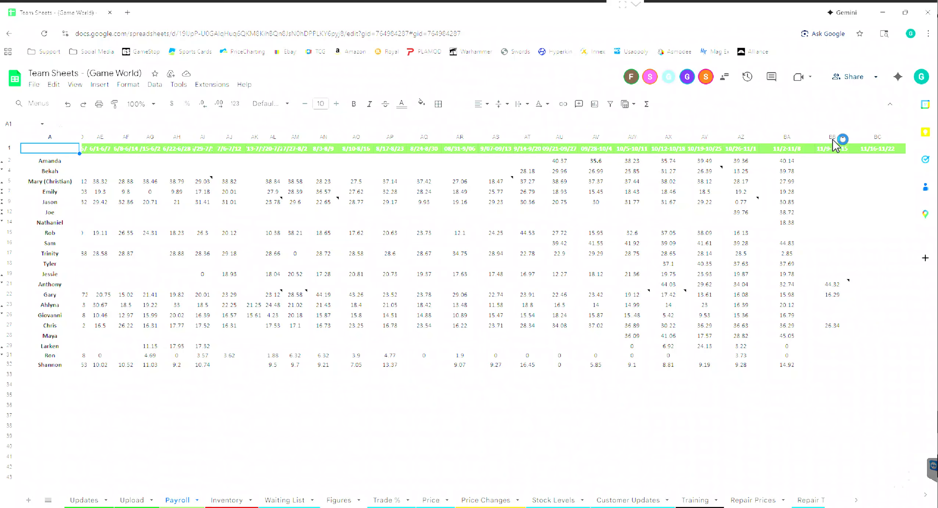
click(833, 139)
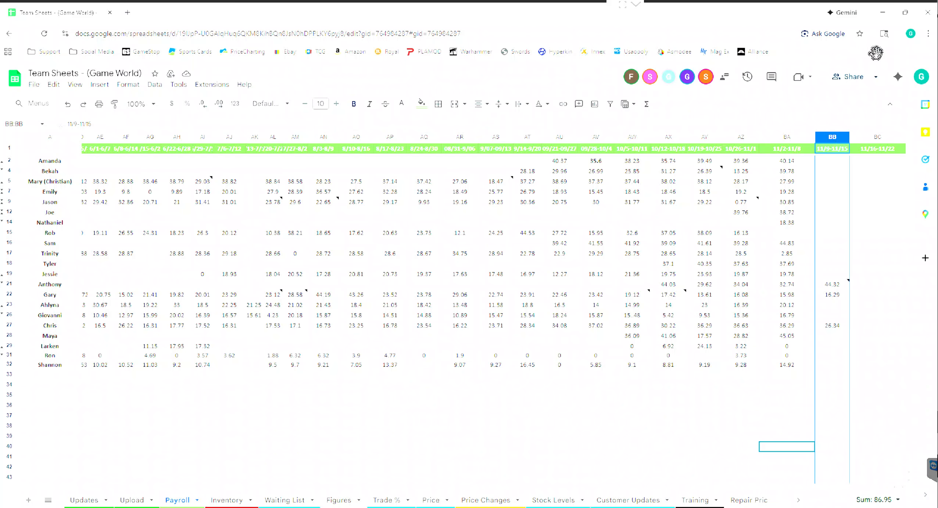
mouse_move(905, 14)
click(787, 36)
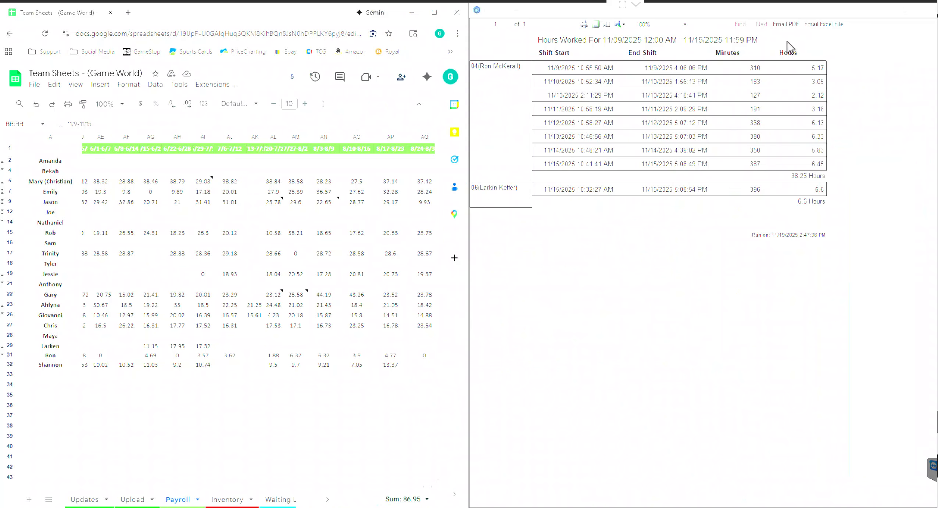
scroll(377, 284, right, 5)
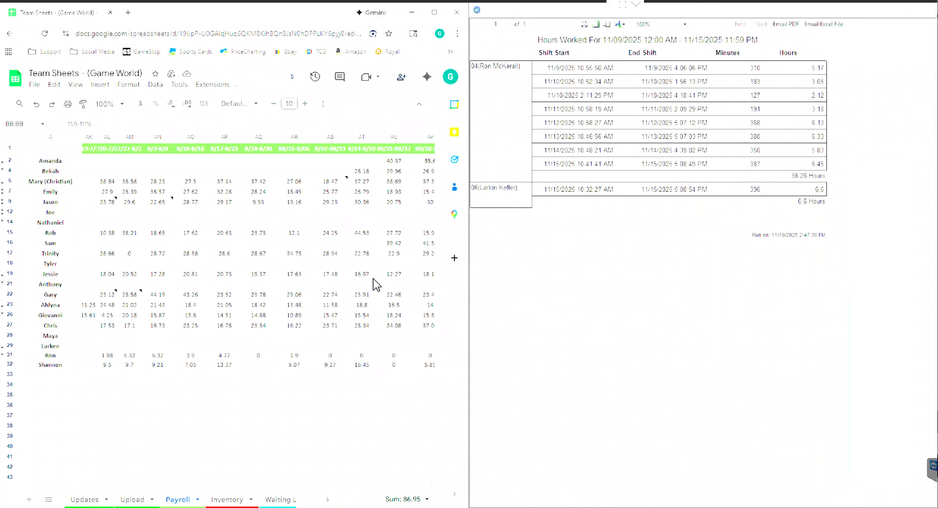
scroll(377, 285, right, 2)
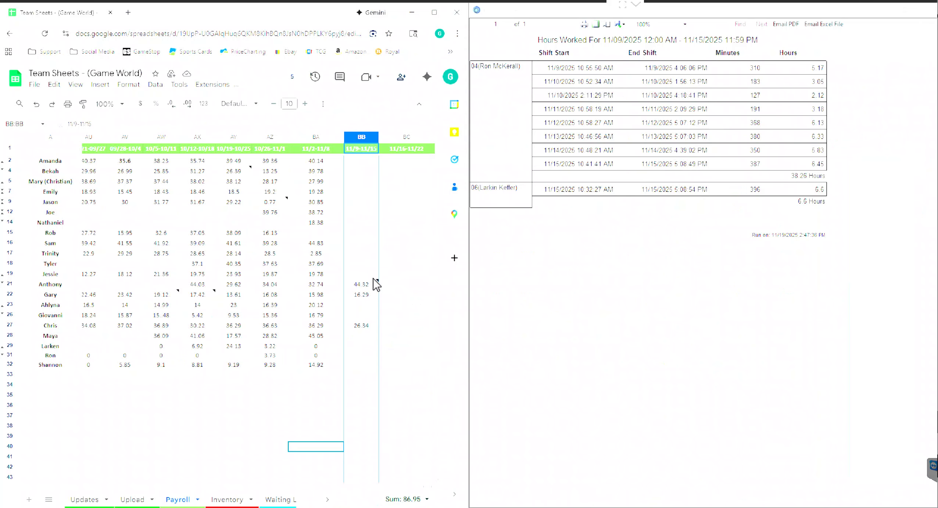
Step: Enter 6.6 and 38.26 hours in the 11/9–11/15 payroll column, then minimize Chrome
click(364, 316)
key(Down)
key(Down)
key(Down)
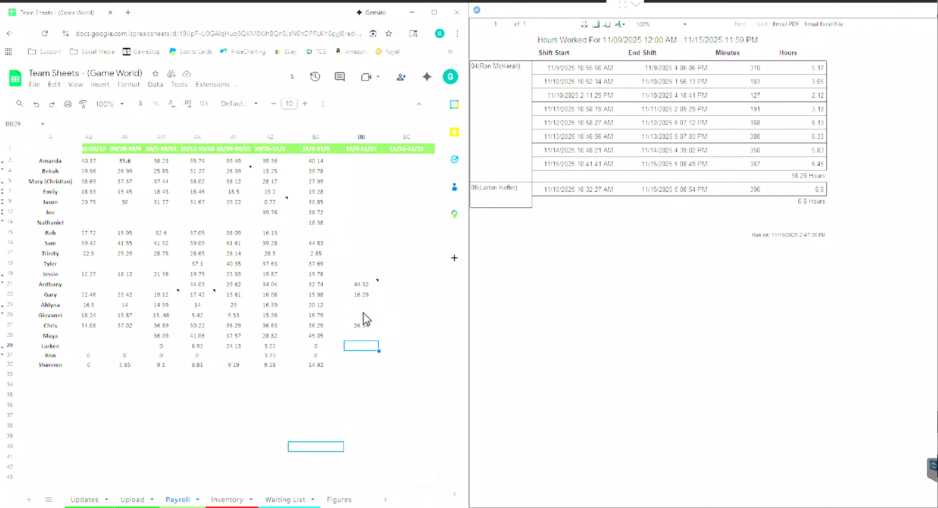
text(6.6)
key(Return)
text(38.26)
key(Return)
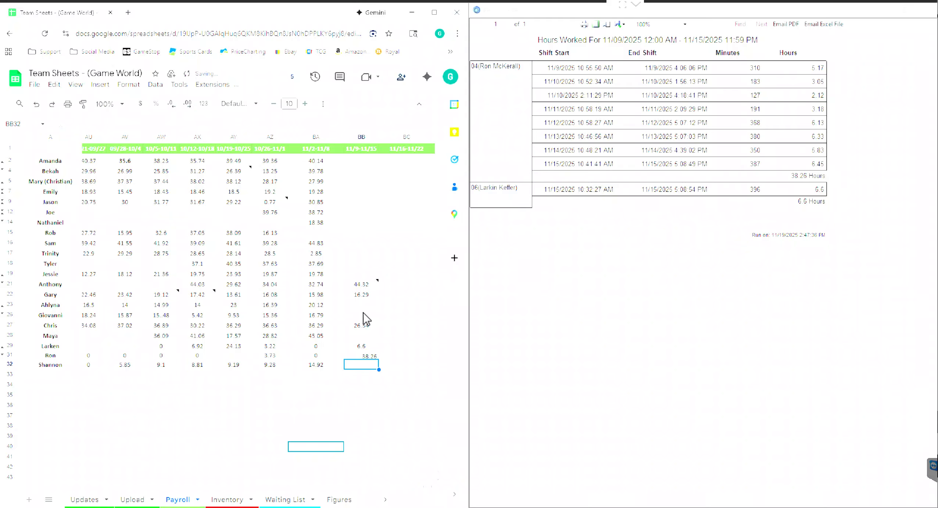
click(413, 14)
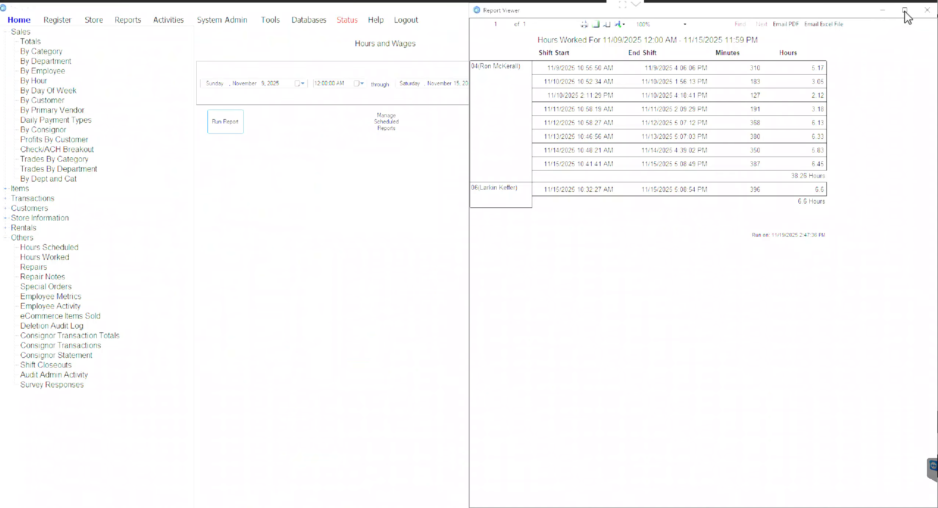
Step: Glance at the export format choices, then close the Hours Worked report preview
click(619, 25)
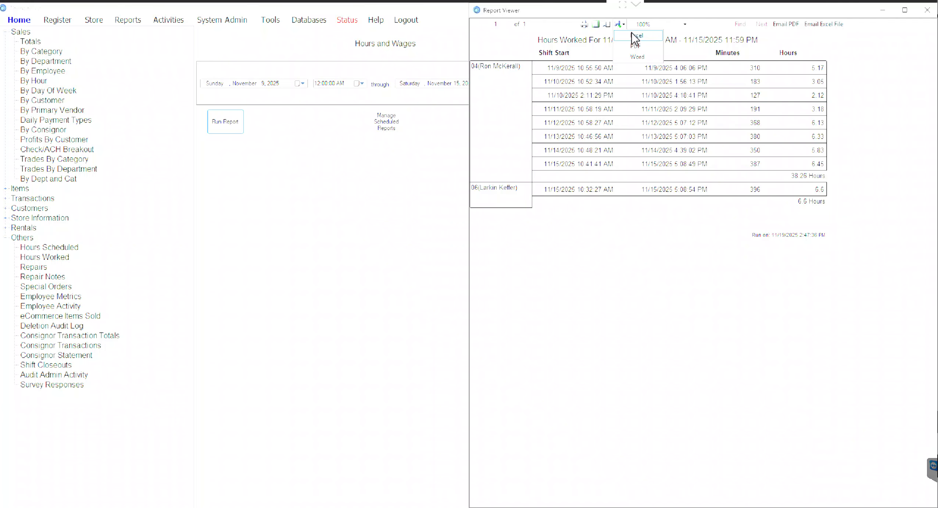
click(746, 22)
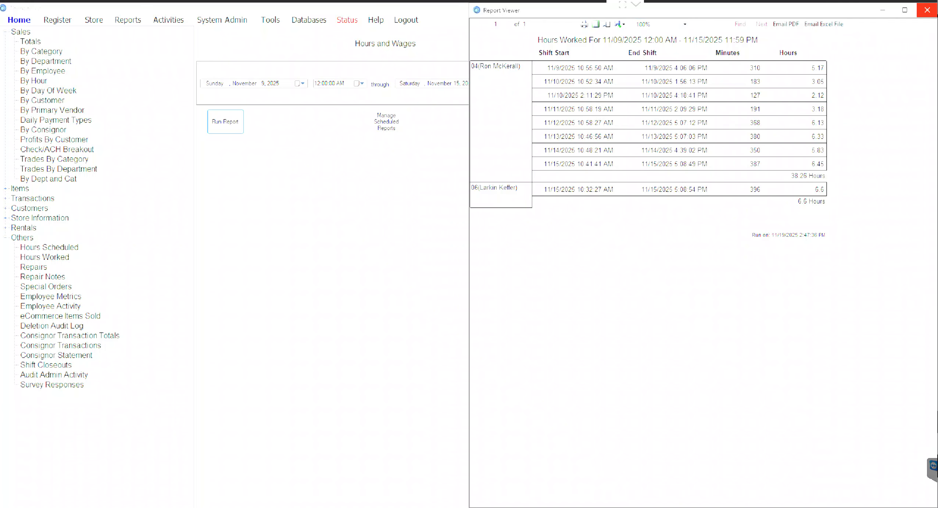
click(932, 13)
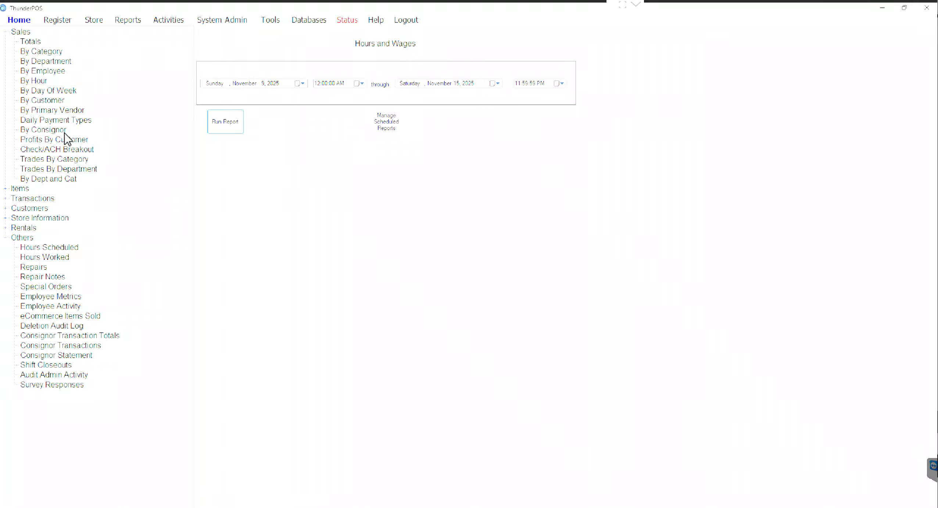
Step: Open the Sales By Hour report with start and end dates of November 20
click(42, 82)
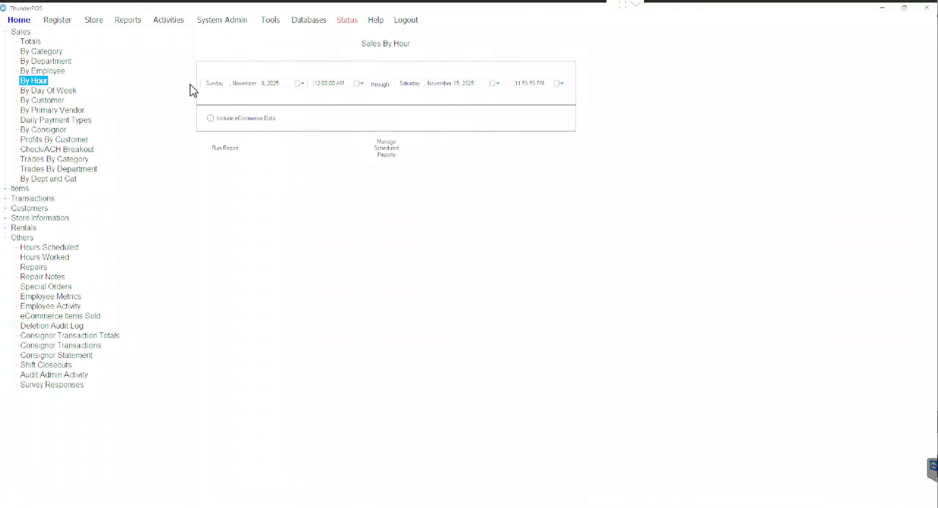
click(302, 84)
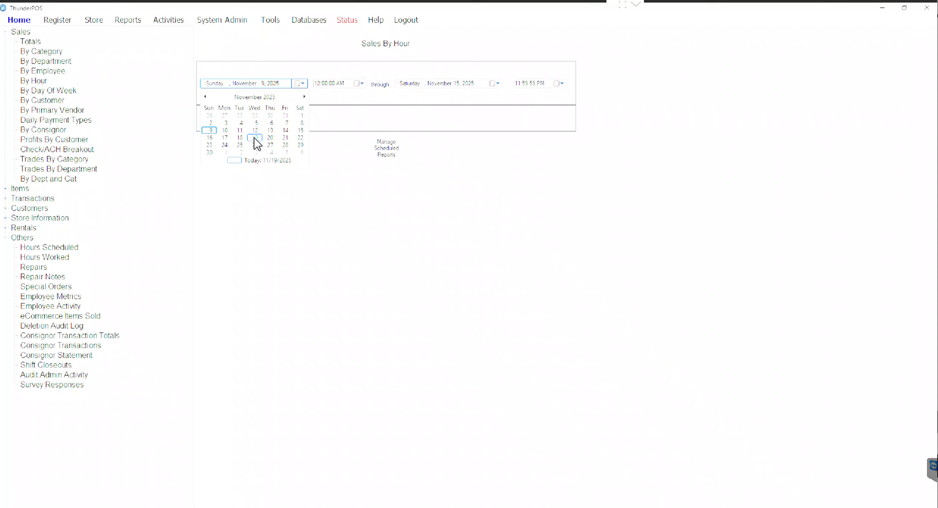
click(270, 137)
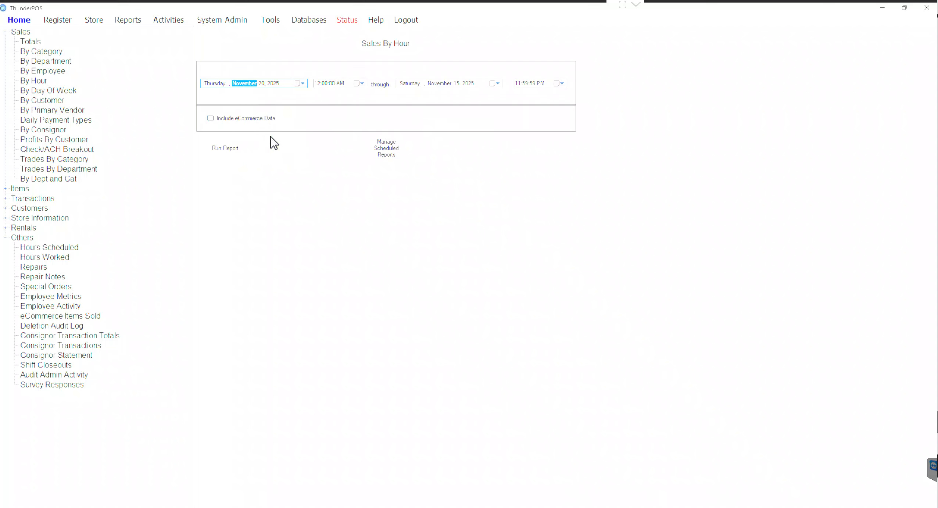
click(498, 84)
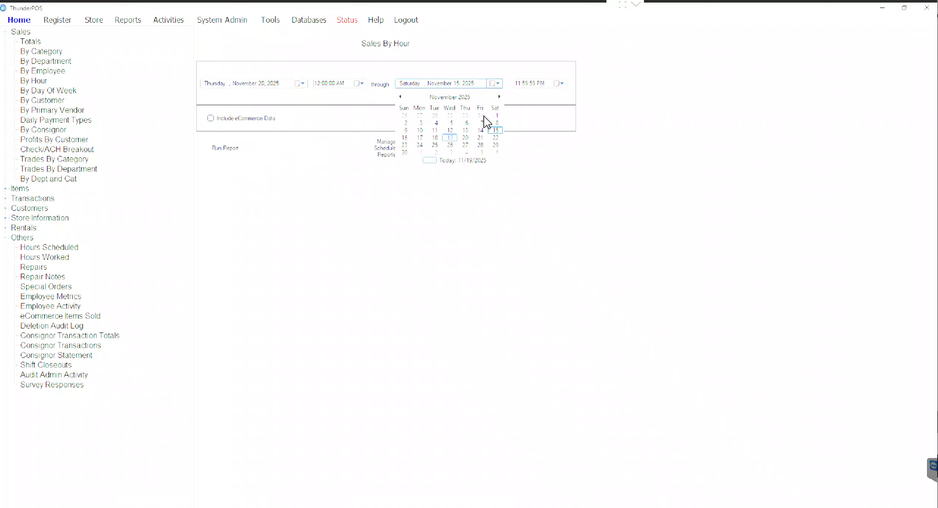
click(465, 138)
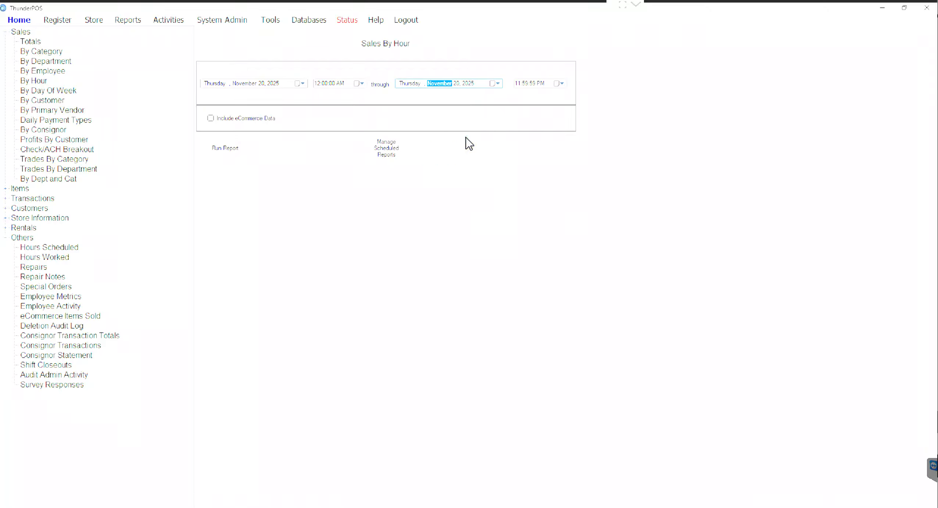
Step: Change both dates' year to 2024, run the report, and dock the preview left
click(469, 84)
key(Down)
click(274, 83)
key(Down)
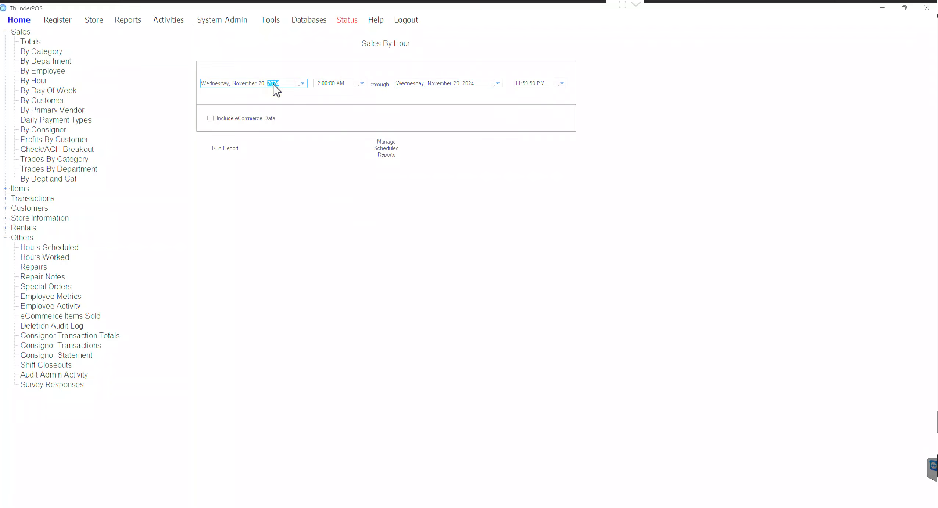
click(232, 156)
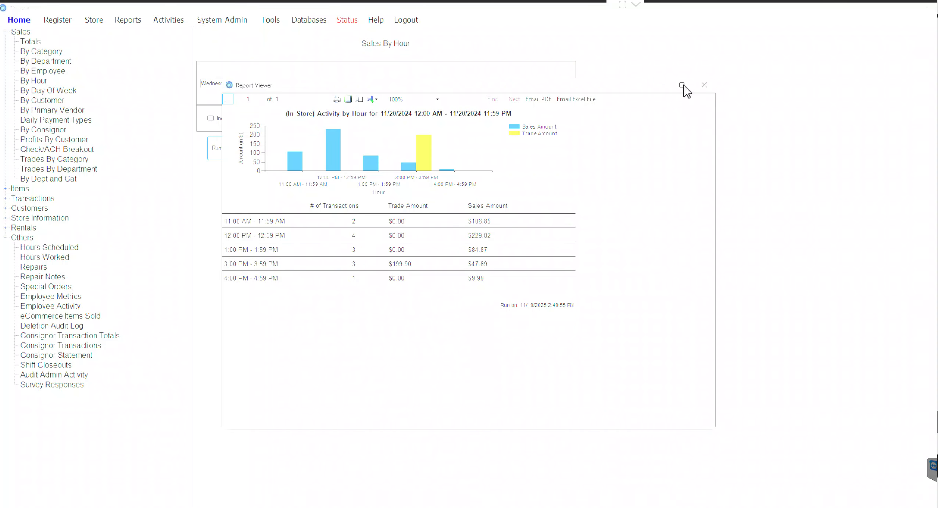
mouse_move(683, 87)
click(623, 114)
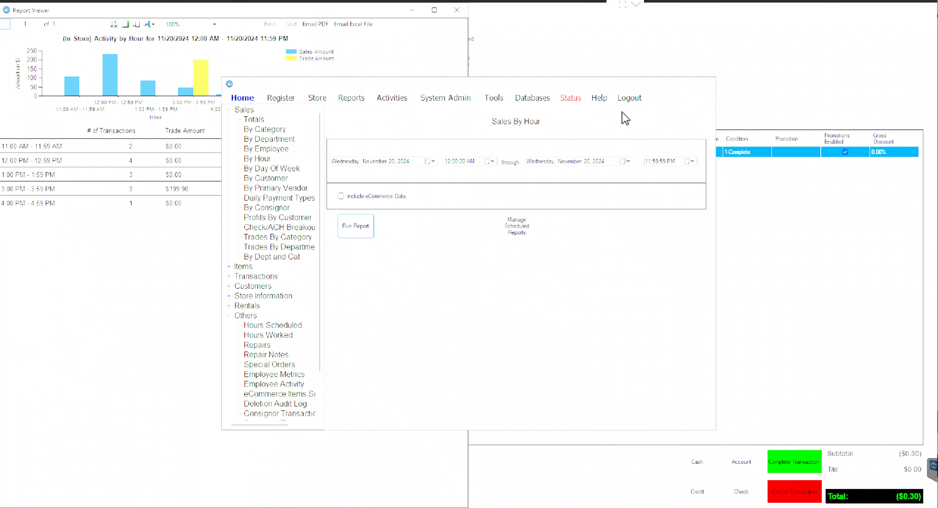
Step: Bring the team spreadsheet forward and dock it on the right half
click(675, 504)
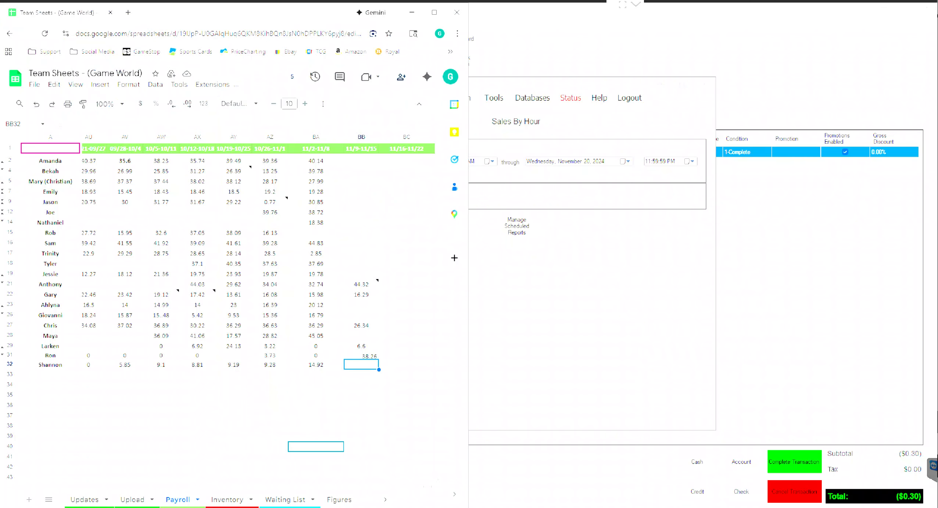
mouse_move(437, 11)
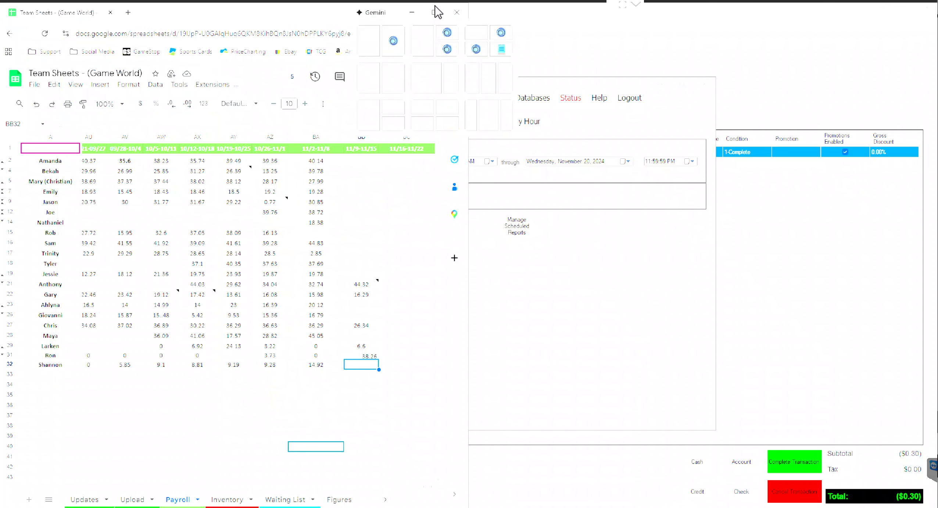
click(395, 70)
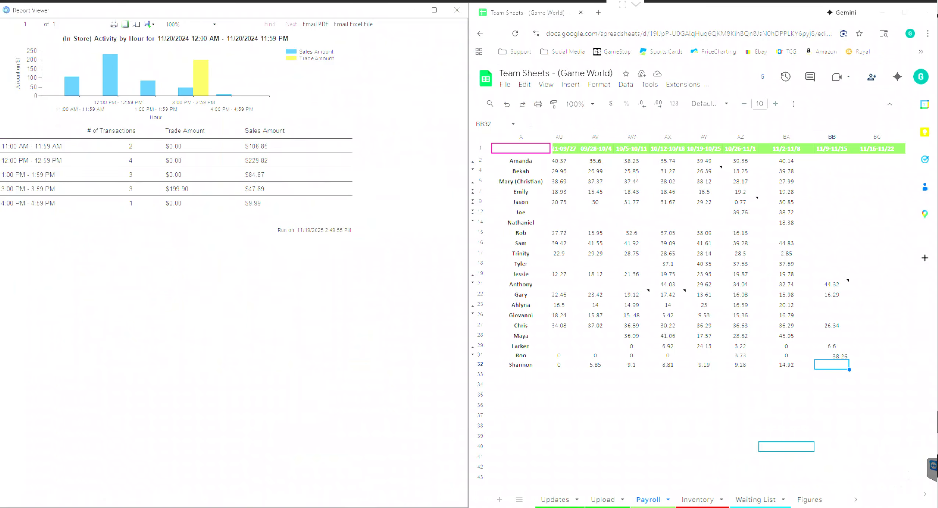
Step: Switch to the Sales Per Hour sheet and check the 10am-11am column total
scroll(746, 504, down, 5)
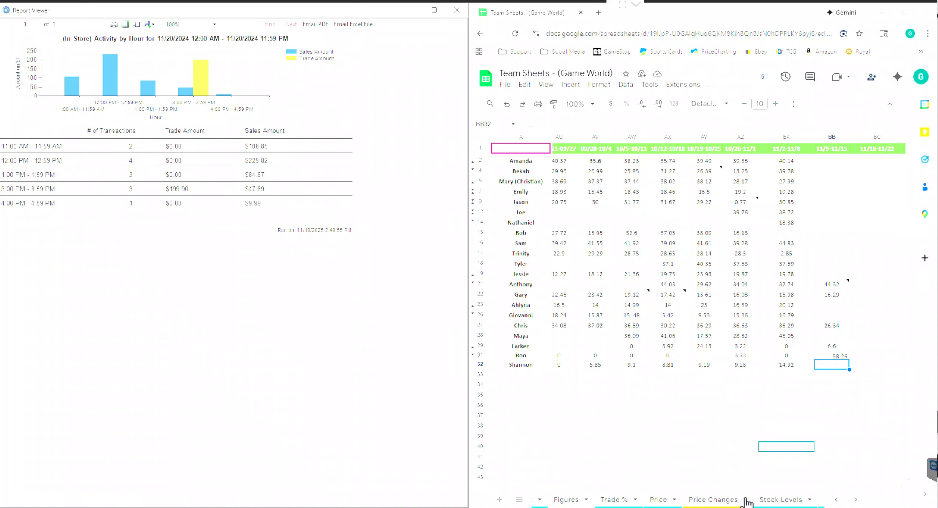
scroll(746, 504, down, 6)
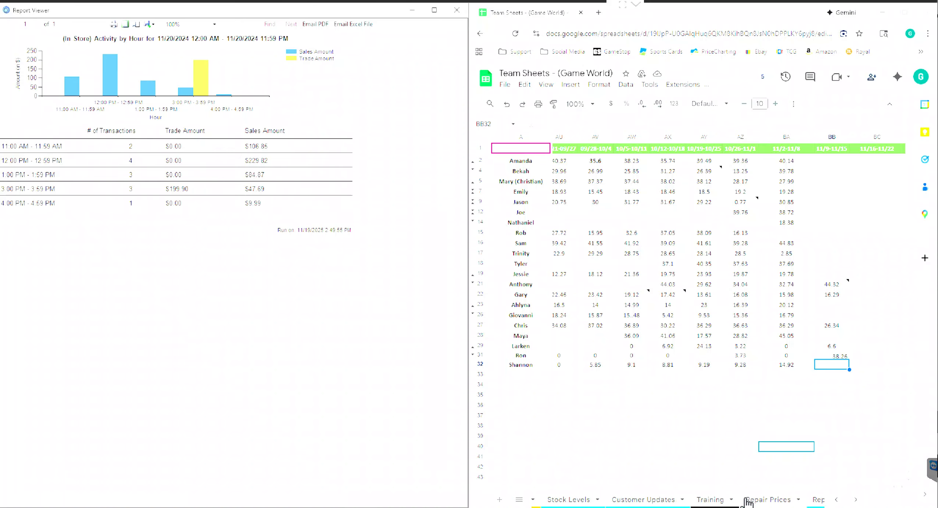
scroll(747, 503, down, 6)
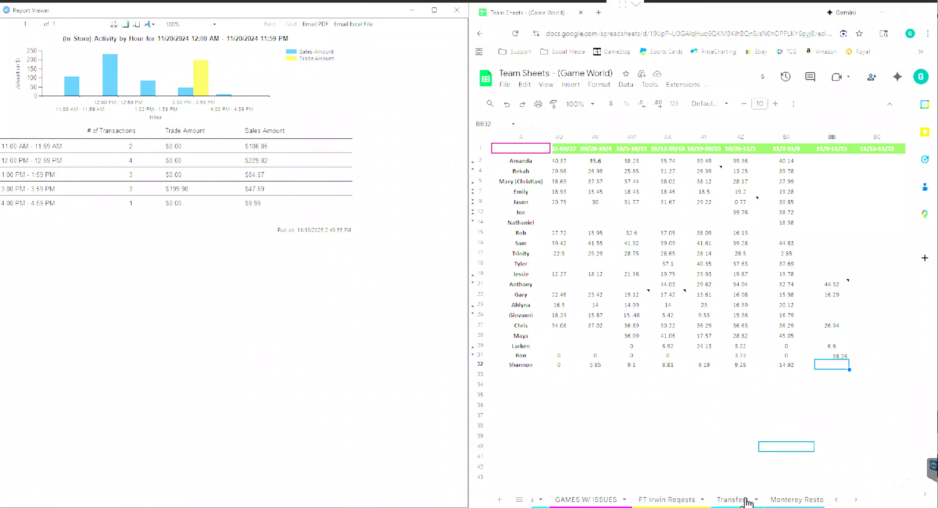
scroll(746, 503, down, 6)
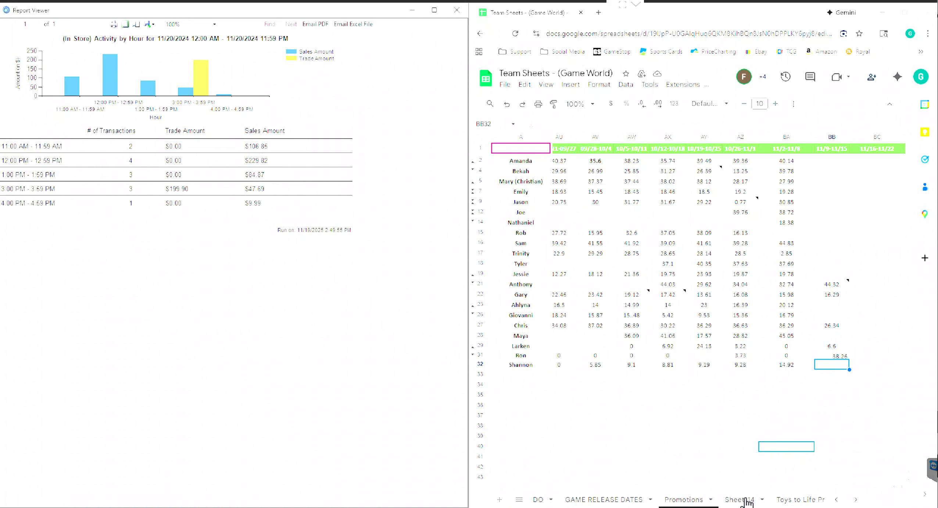
scroll(746, 503, down, 6)
click(747, 502)
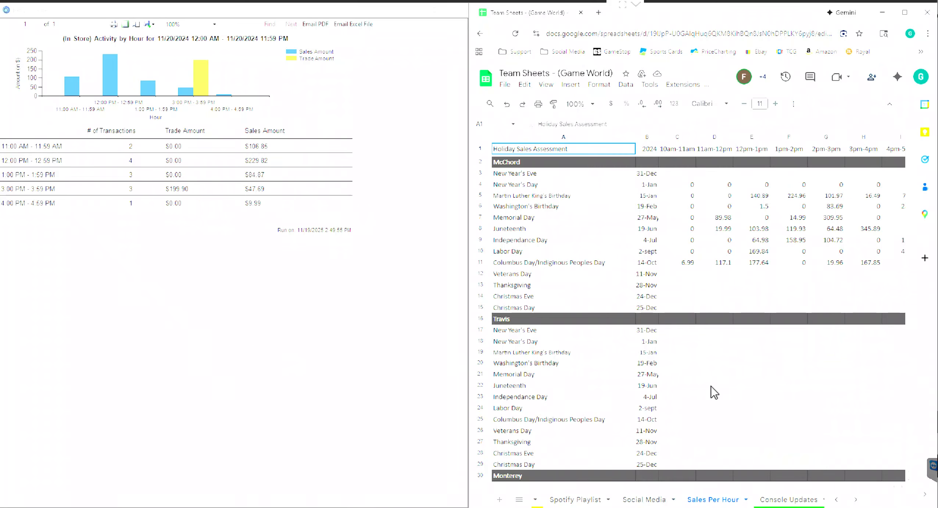
scroll(714, 393, down, 9)
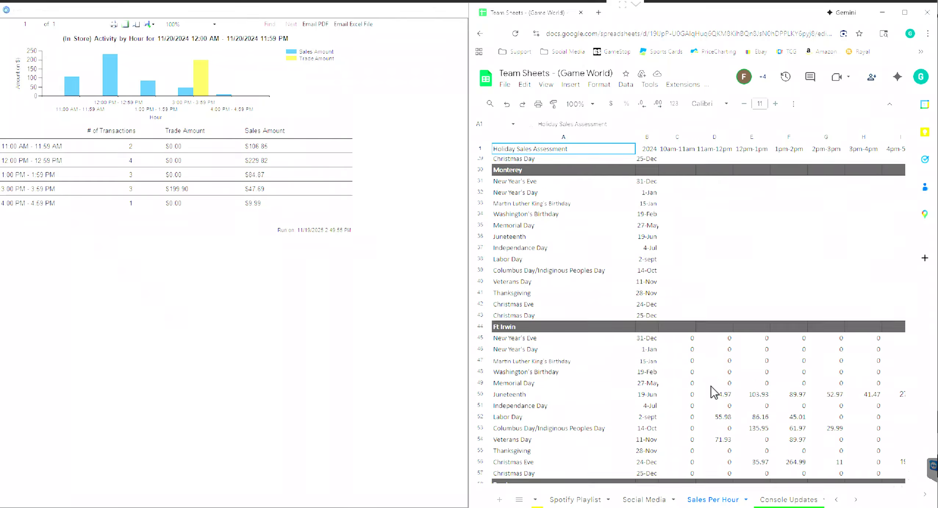
scroll(714, 392, down, 5)
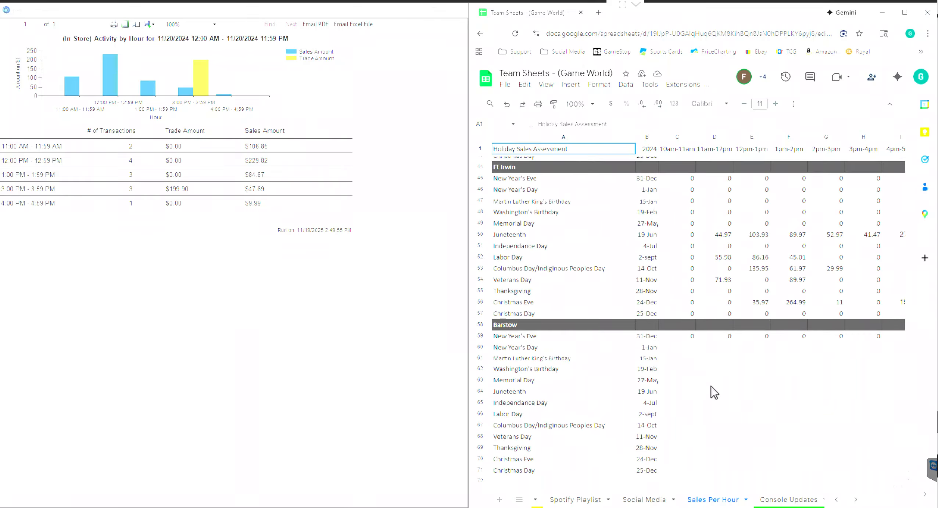
click(671, 138)
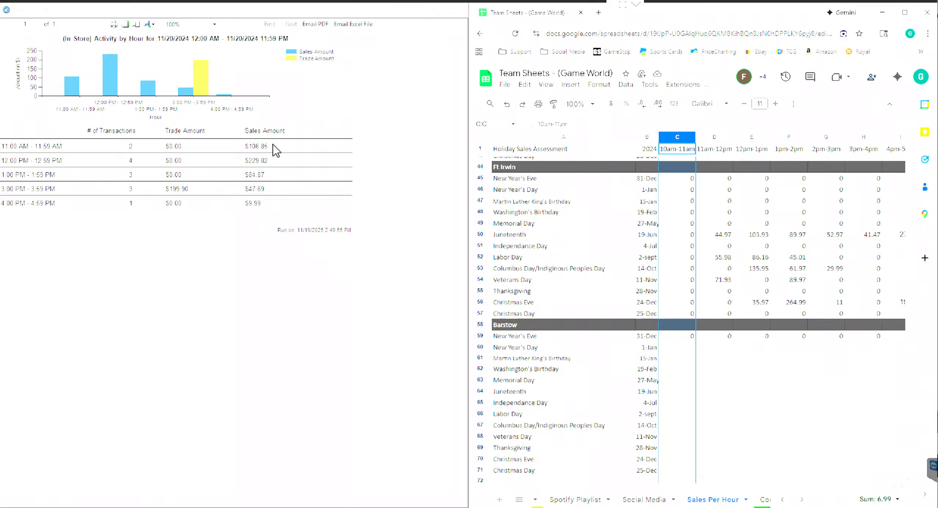
Step: Enter 106.85 in Ft Irwin's Thanksgiving 11am–12pm cell, then reset it to 0
click(717, 137)
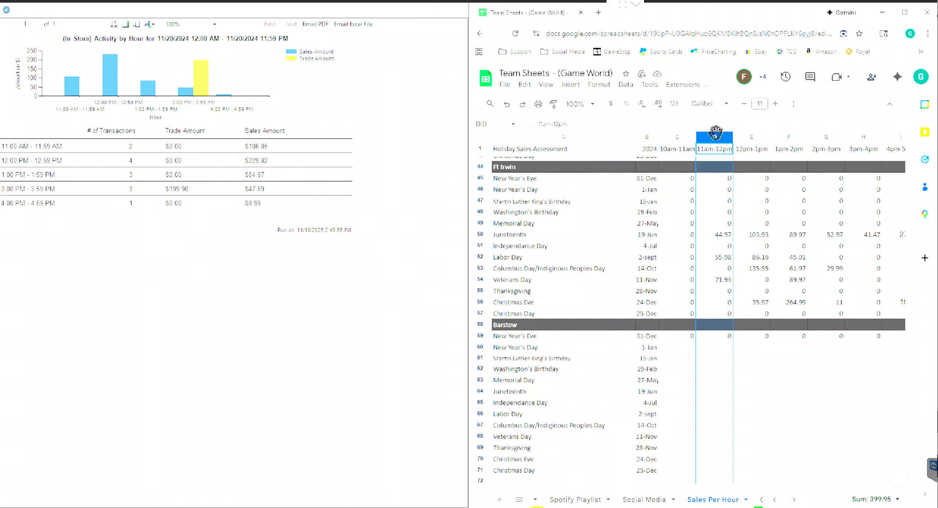
click(721, 293)
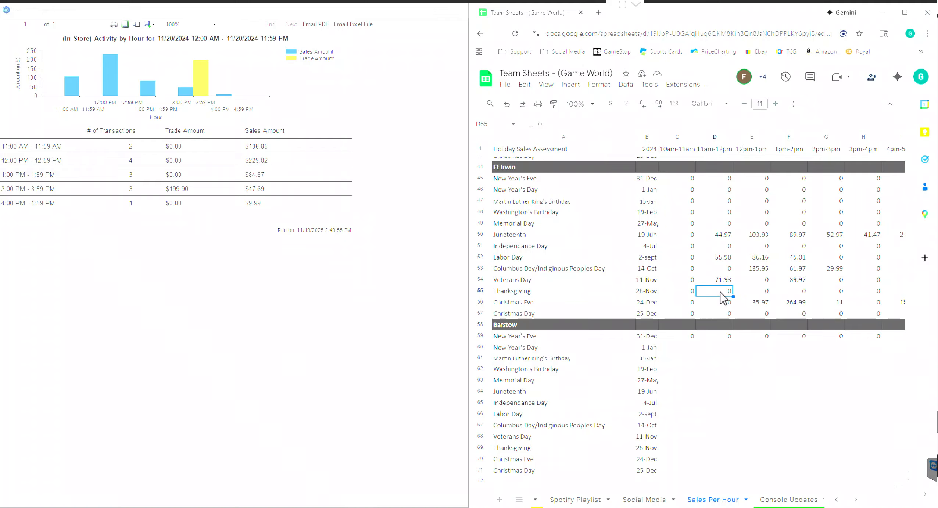
text(106.85)
key(Tab)
key(Tab)
key(Tab)
key(Tab)
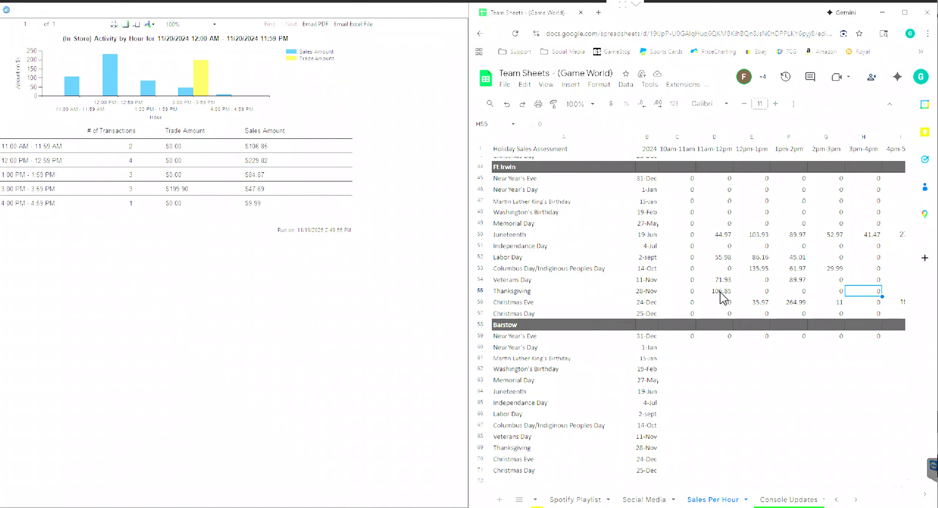
key(Left)
key(Left)
key(Left)
key(Left)
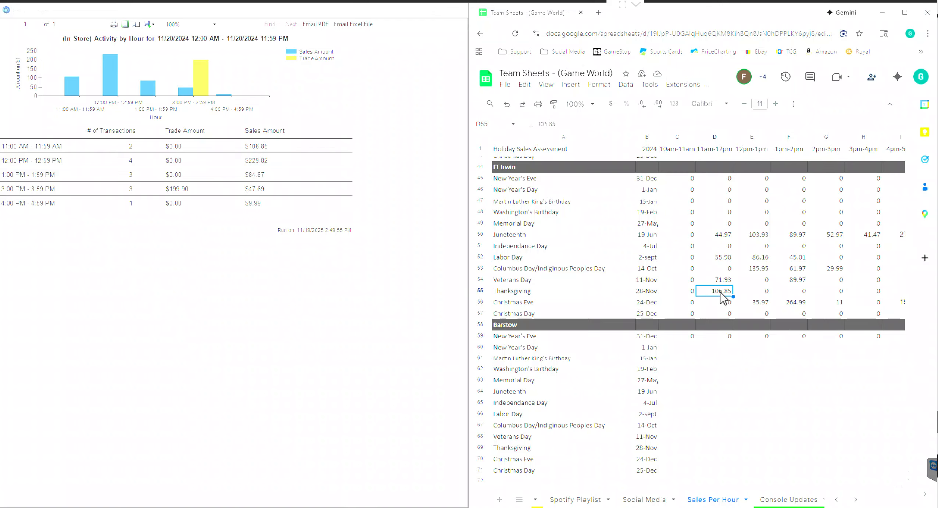
text(0)
key(Return)
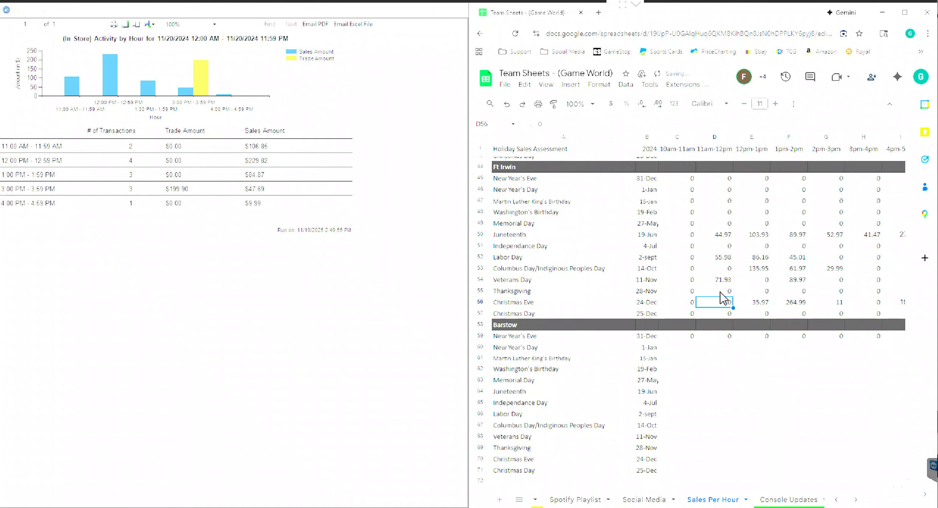
click(457, 10)
Step: Leave the spreadsheet, bring up the ThunderPOS Home dashboard, and list the Store menu options
click(884, 12)
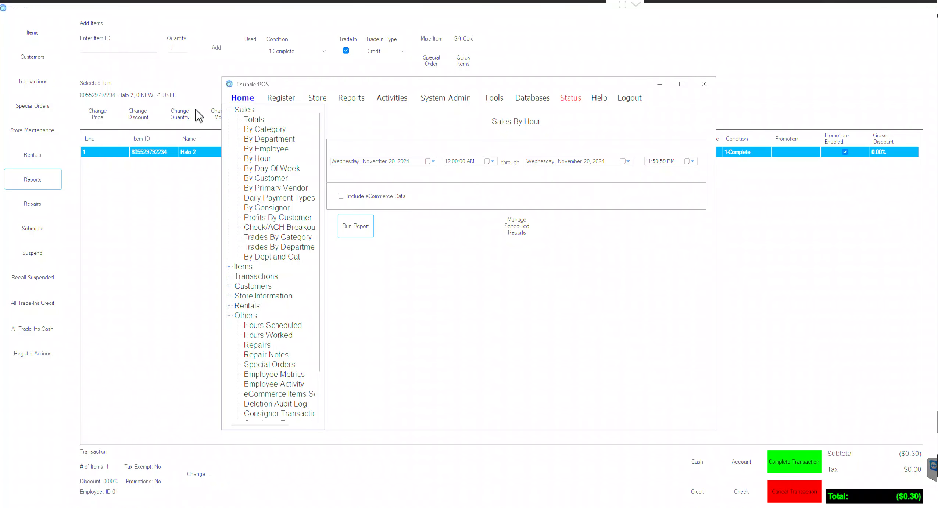
click(37, 130)
click(36, 131)
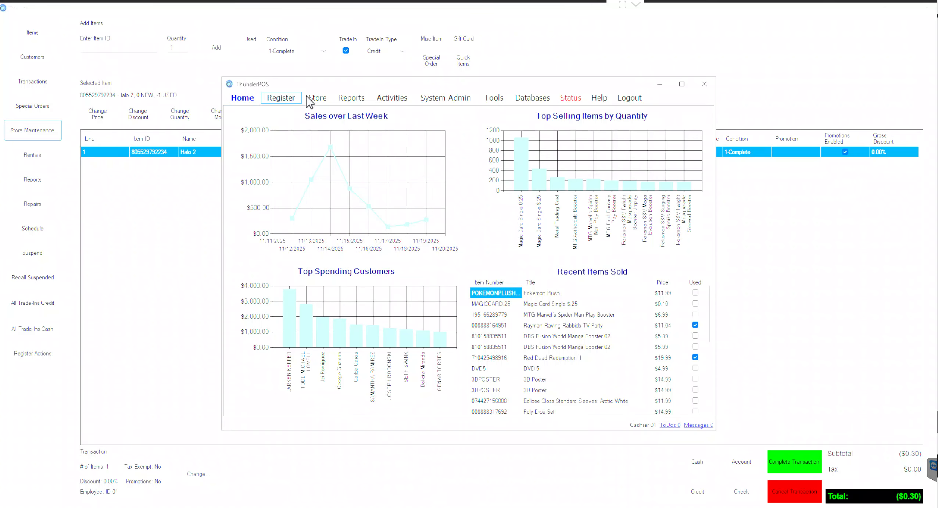
click(280, 98)
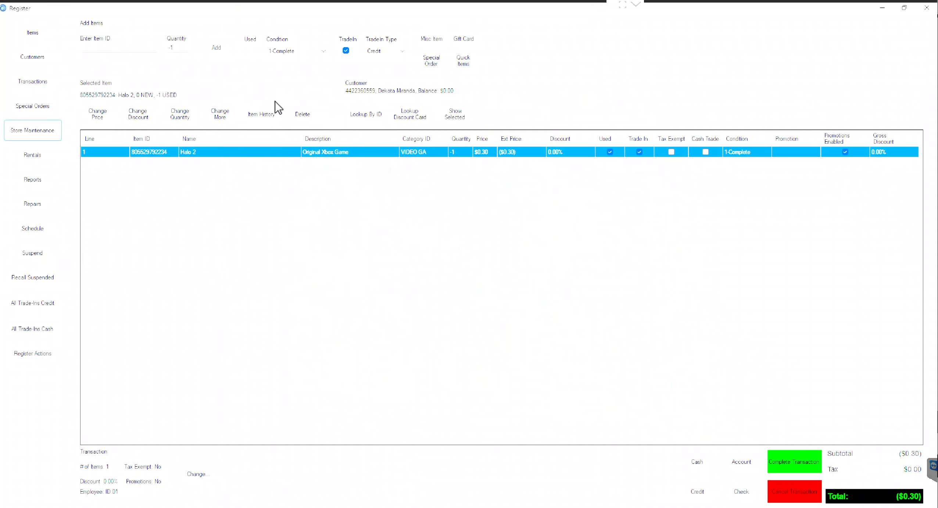
click(43, 135)
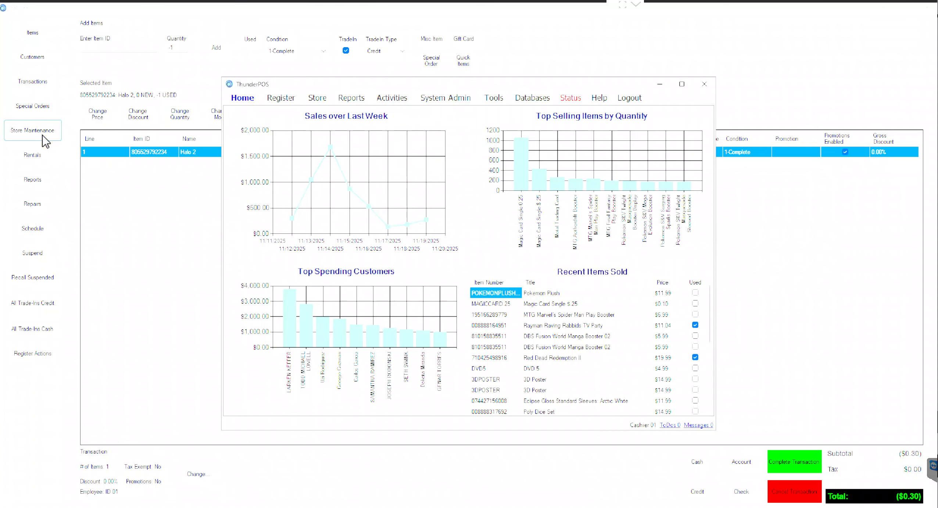
click(312, 100)
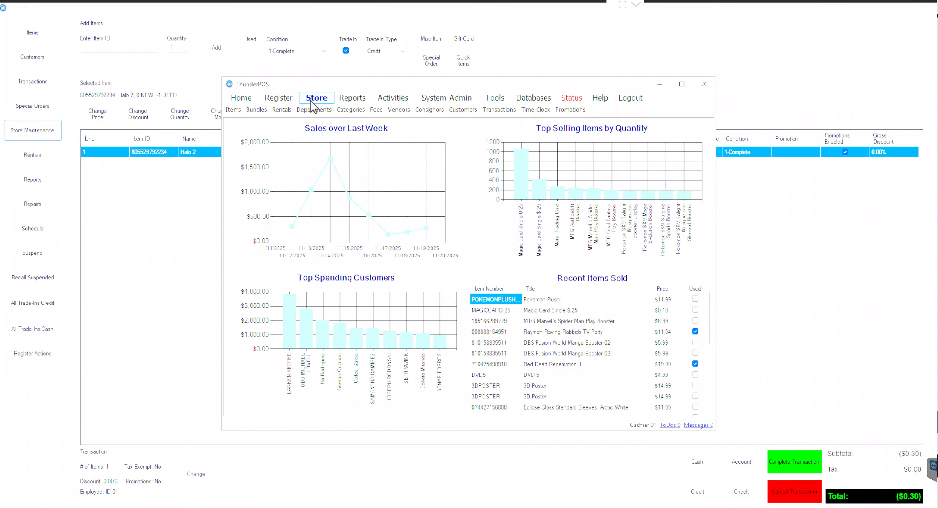
Step: Check a clocked-out and a clocked-in employee on the Time Clock, then go to Reports
click(537, 110)
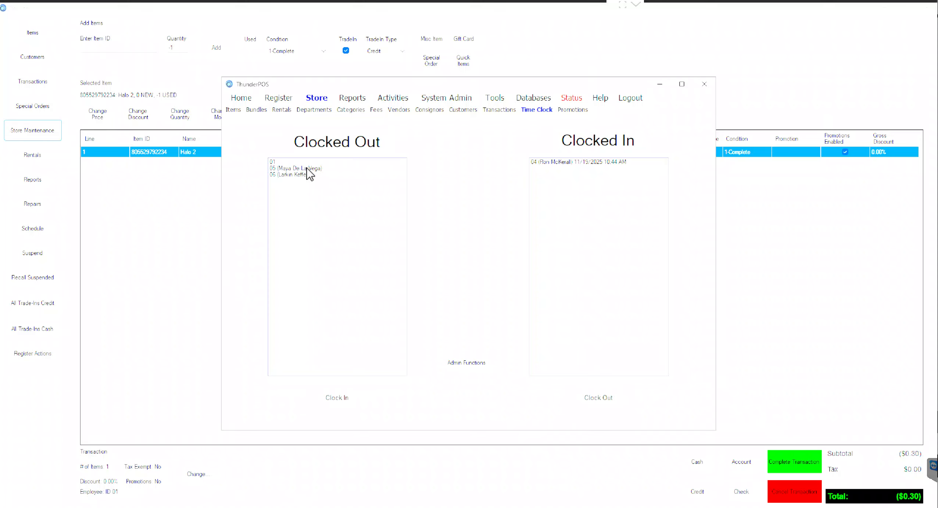
click(306, 168)
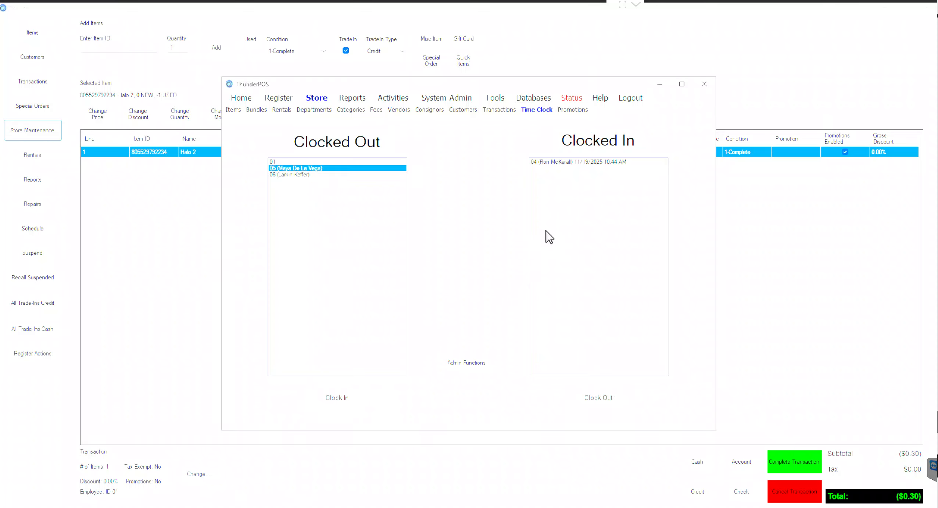
click(586, 162)
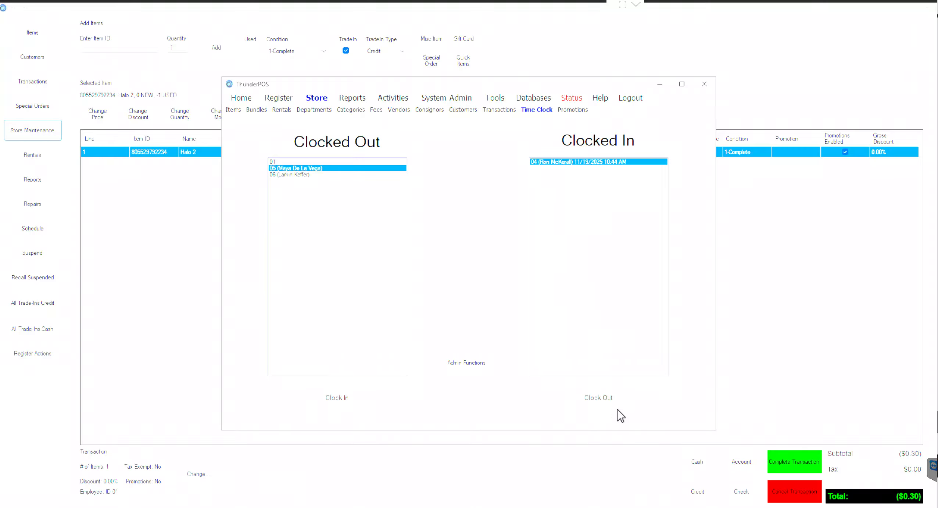
click(351, 96)
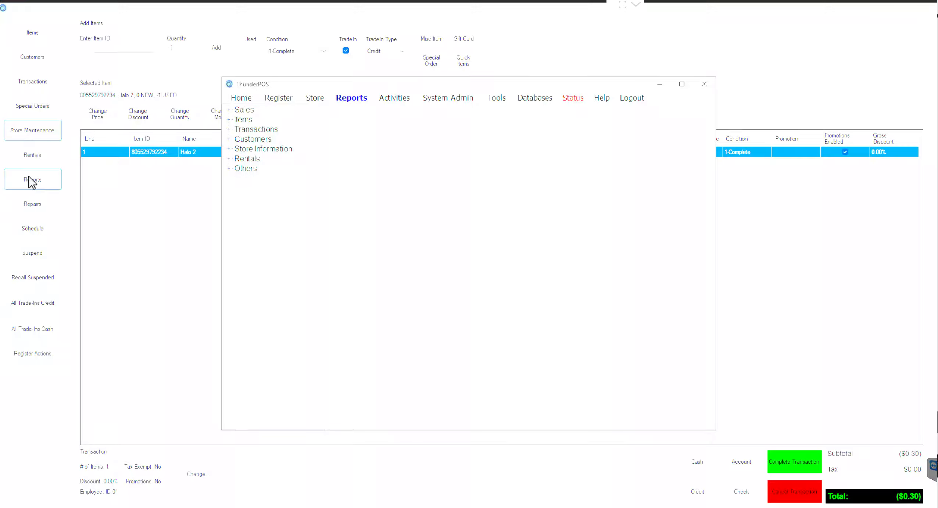
Step: Start a physical inventory for the CARD SUP department with All Categories included
click(401, 98)
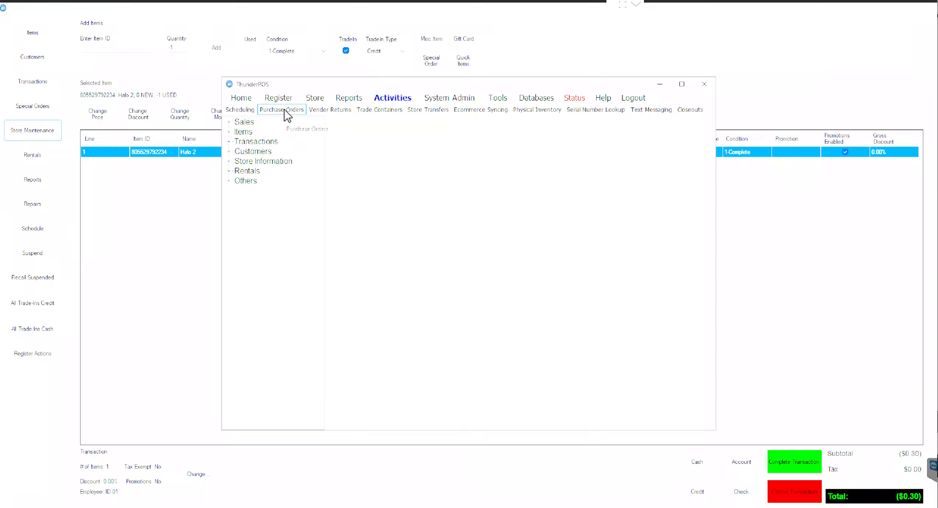
click(515, 110)
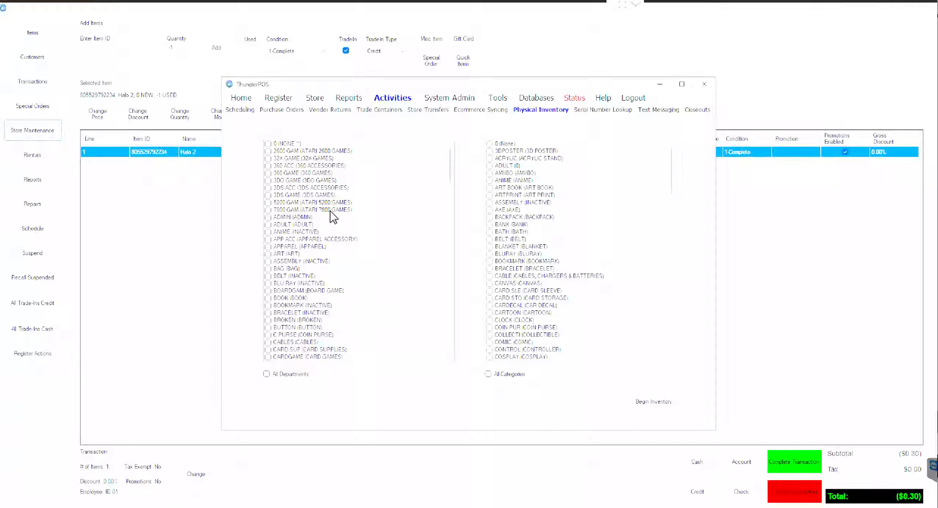
scroll(334, 215, down, 3)
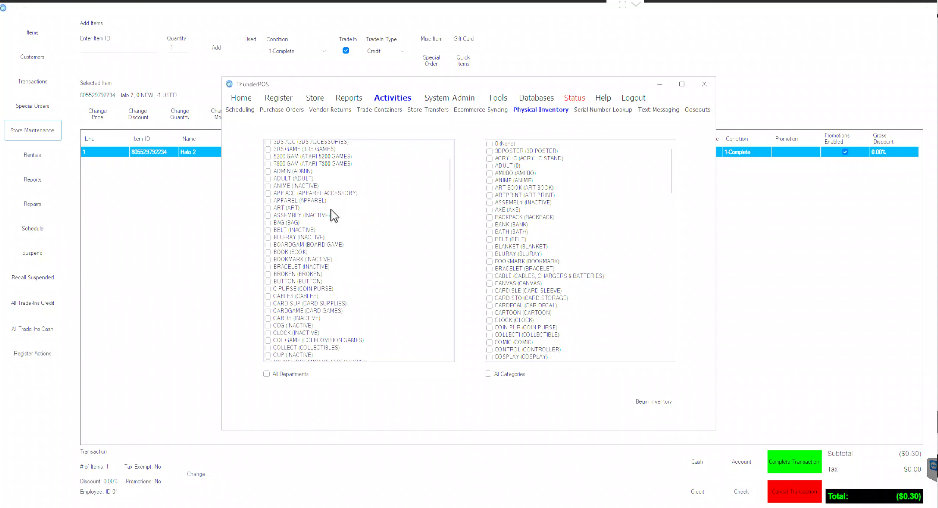
scroll(334, 215, down, 10)
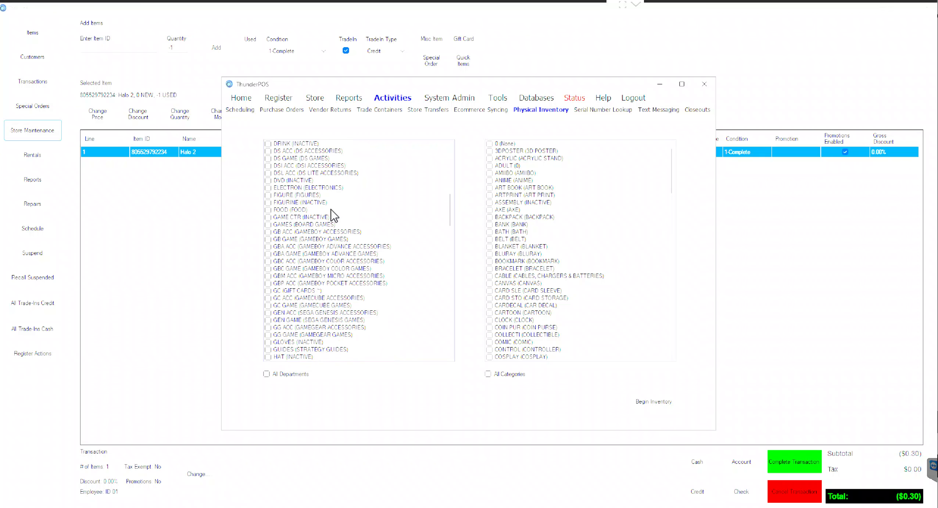
scroll(334, 215, up, 4)
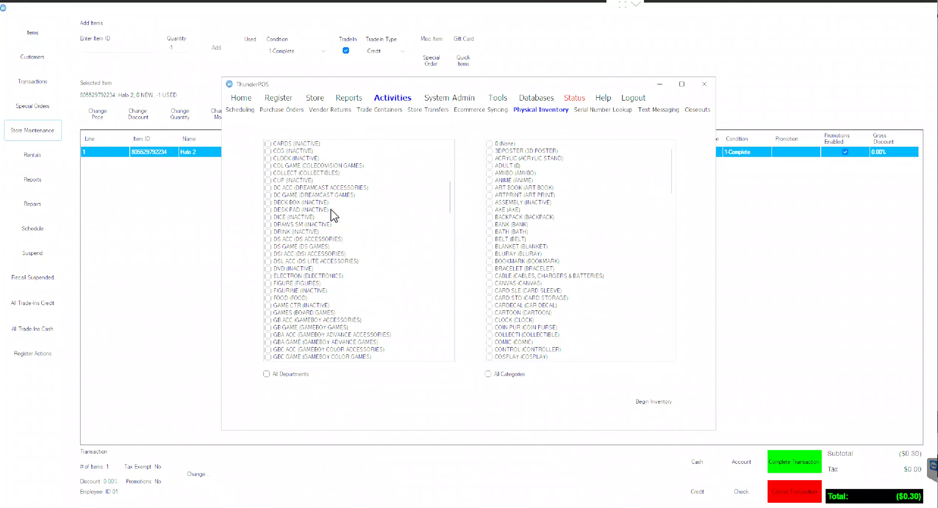
scroll(313, 195, up, 5)
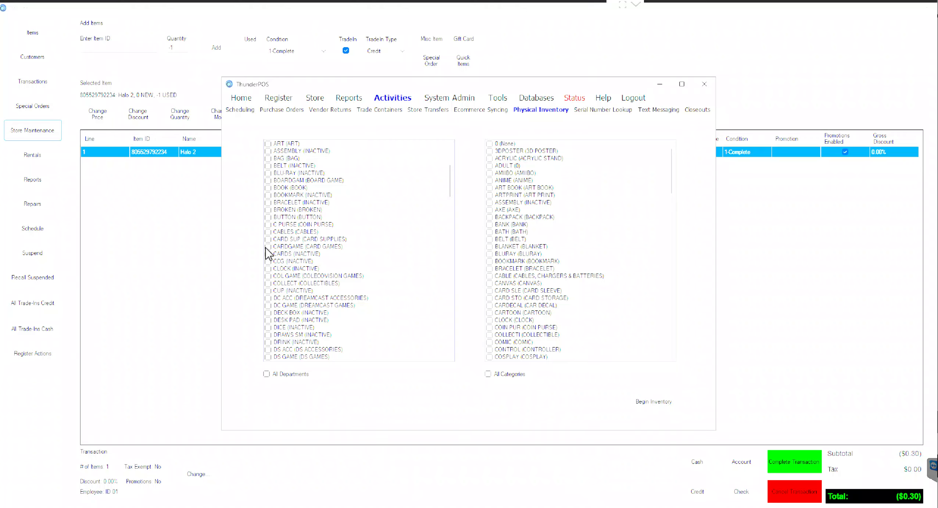
click(269, 240)
click(269, 243)
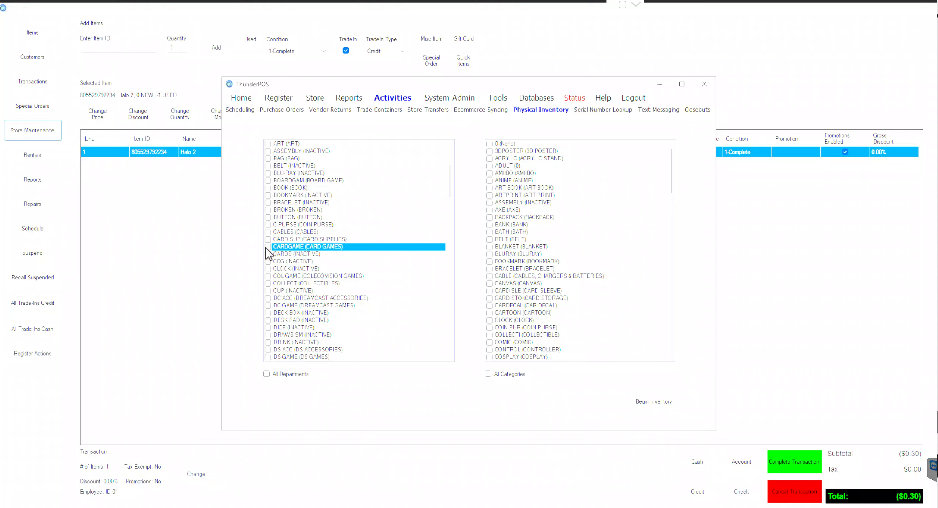
click(268, 239)
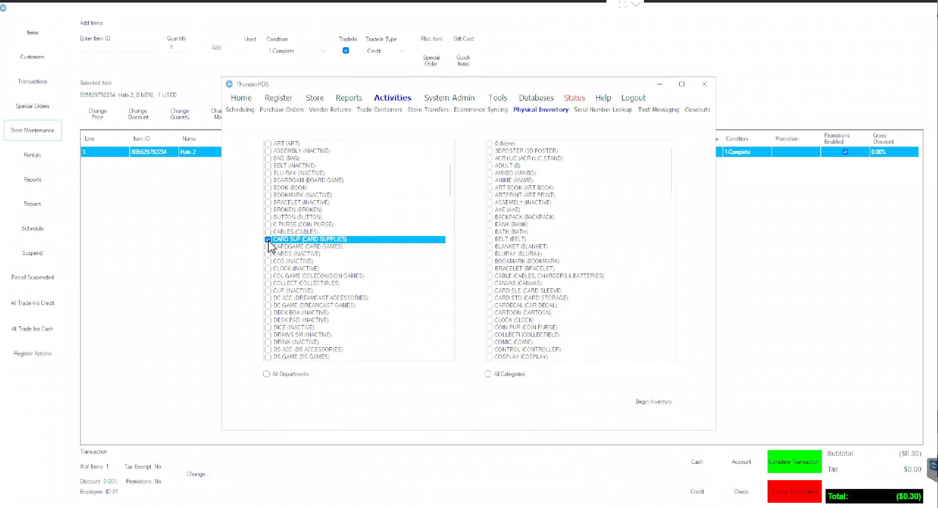
click(488, 374)
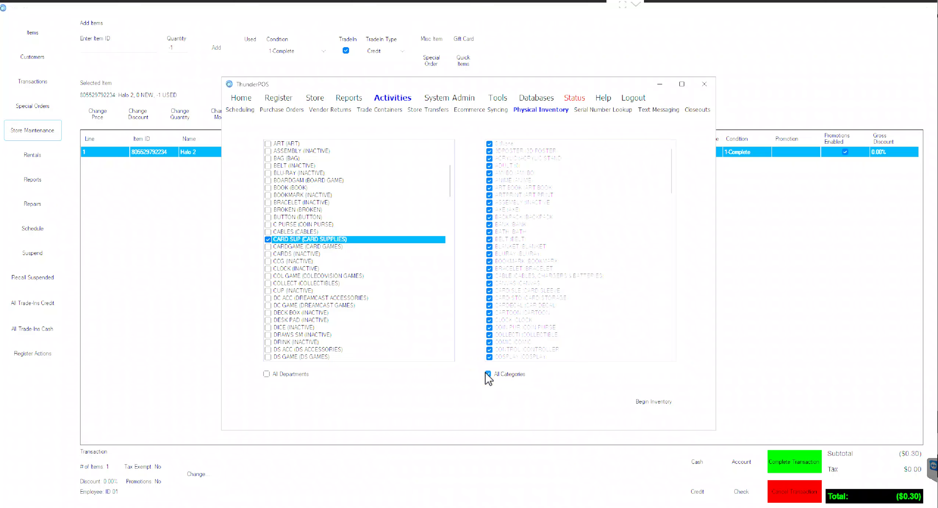
click(655, 403)
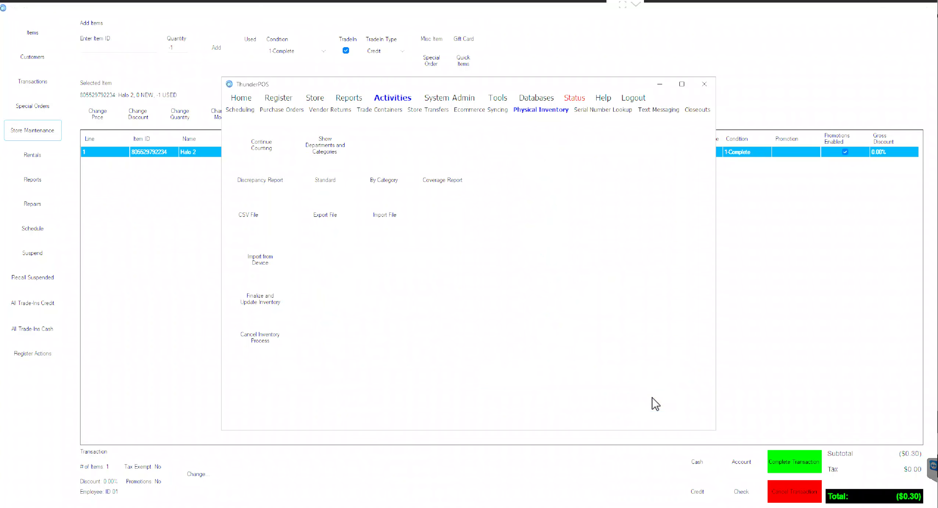
Step: Look over the CARD SUP counting screen and Item ID field, then head toward Purchase Orders
click(259, 151)
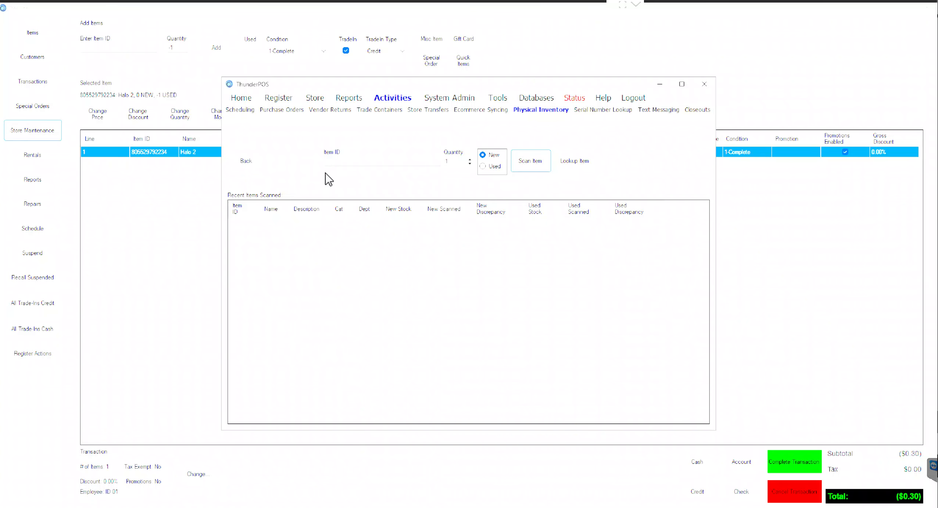
click(330, 160)
click(260, 166)
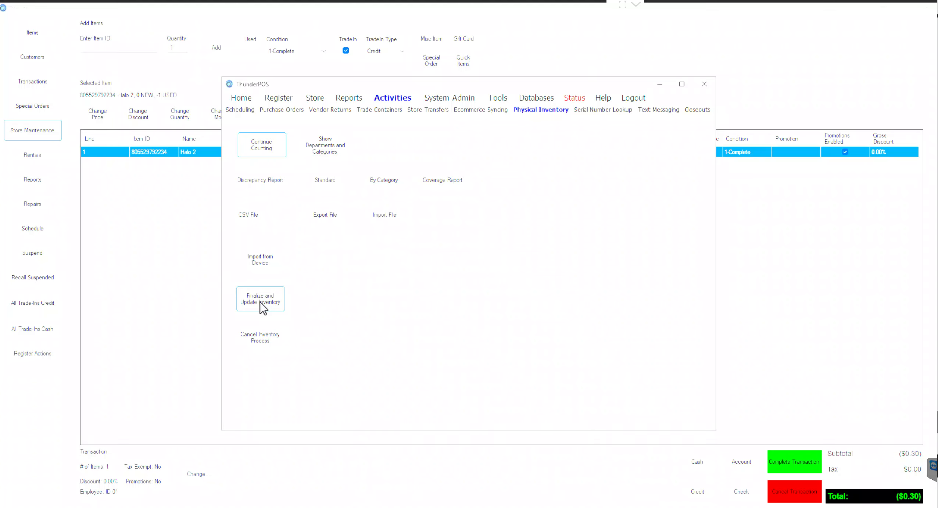
click(294, 111)
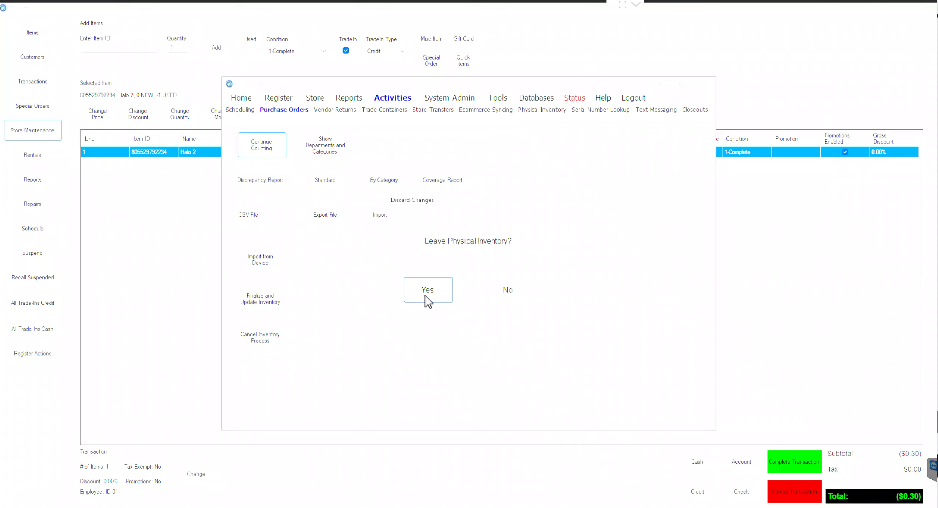
Step: Leave the inventory and start a new purchase order for vendor ALLIANCE with a reference entered
click(427, 300)
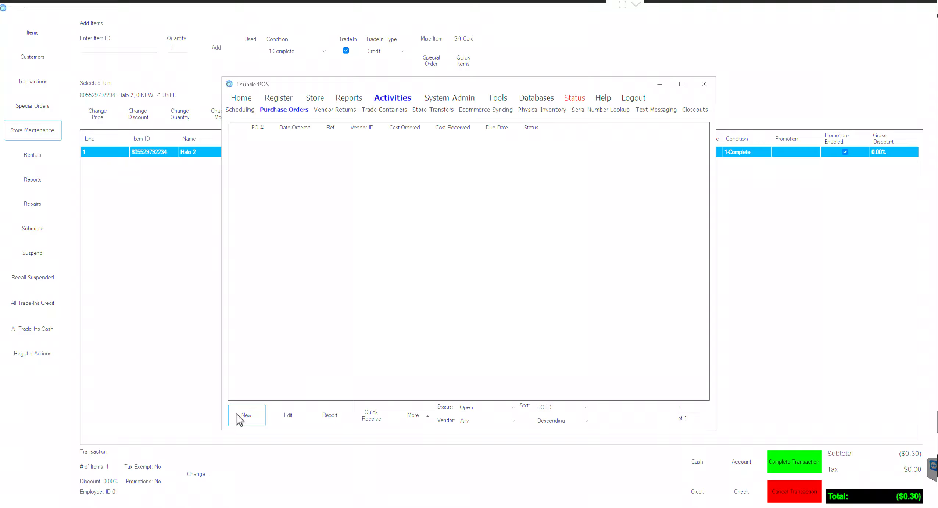
click(246, 416)
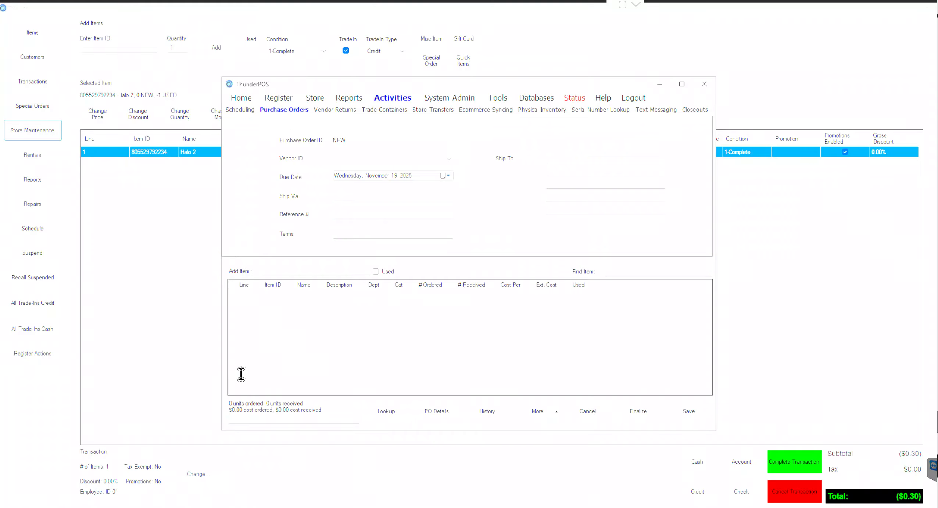
click(353, 158)
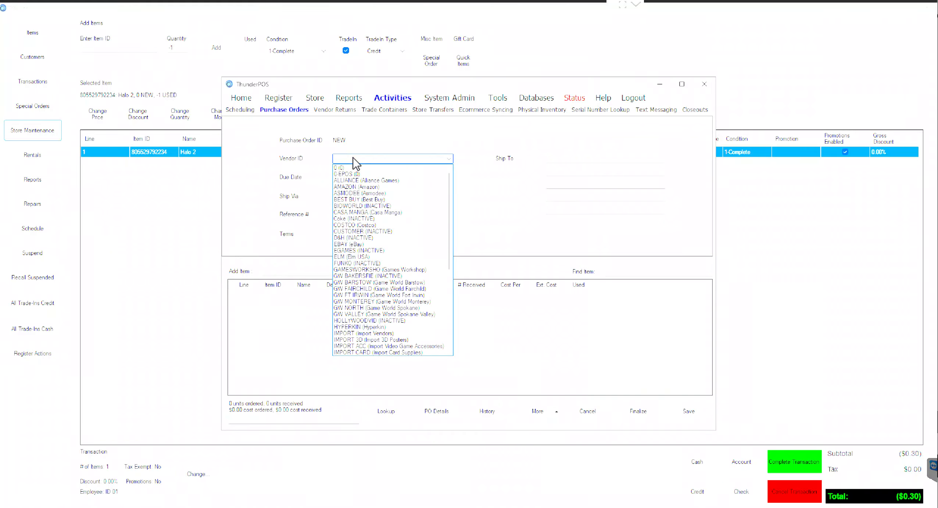
click(348, 174)
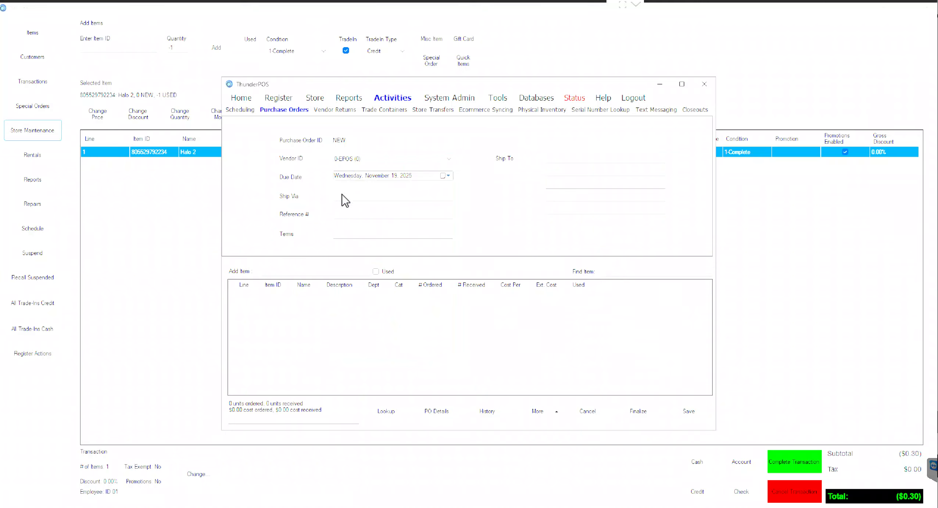
click(364, 159)
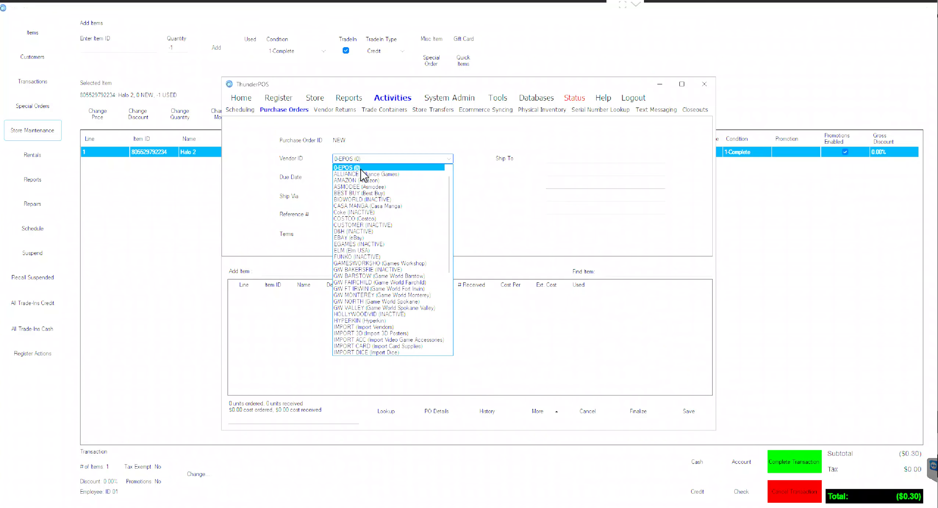
click(360, 173)
click(341, 214)
text(MATT)
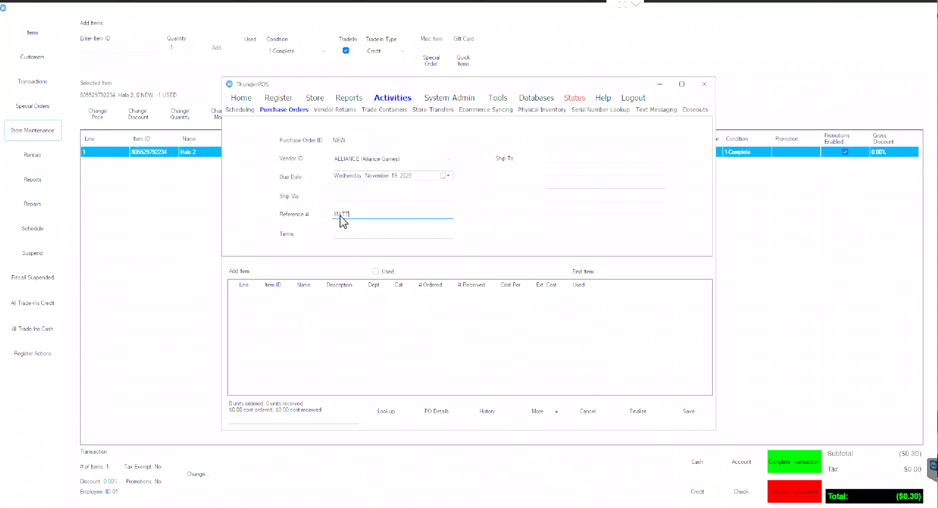
click(291, 271)
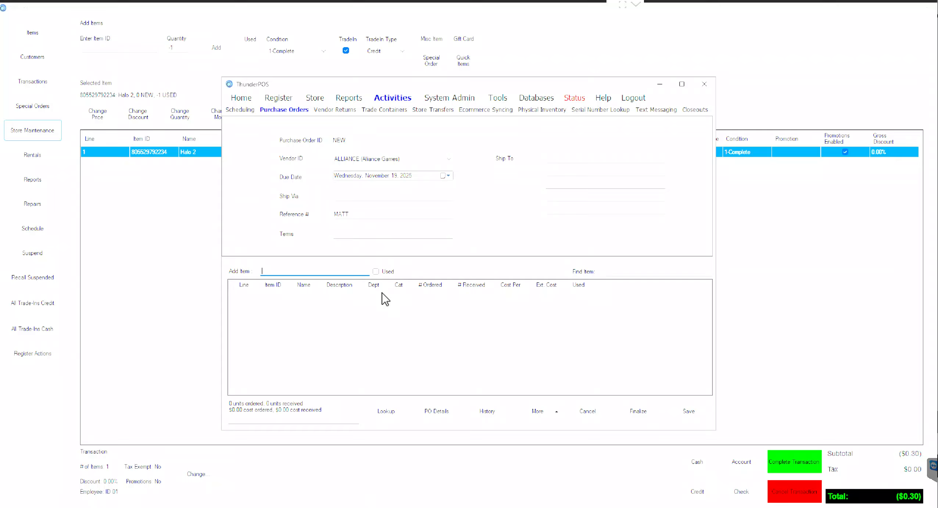
Step: Open the purchase order's More actions list and close it without choosing anything
click(546, 408)
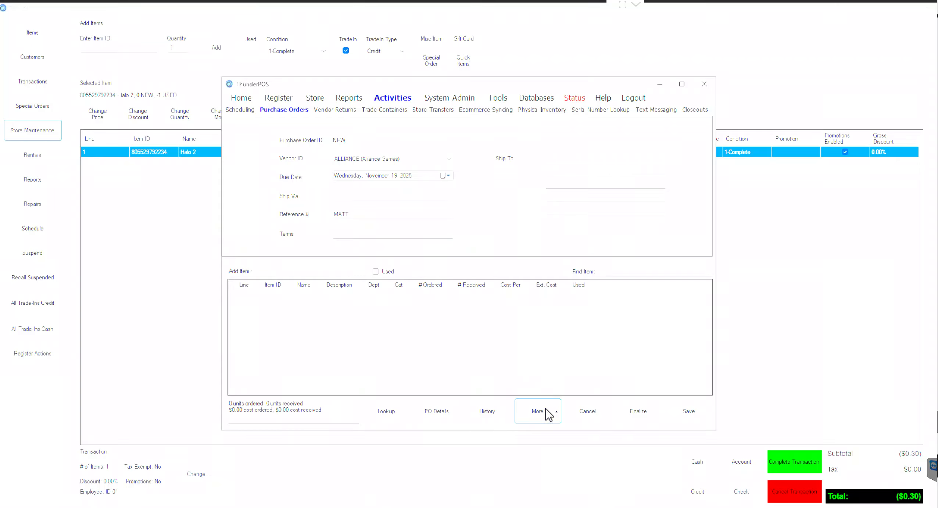
click(554, 415)
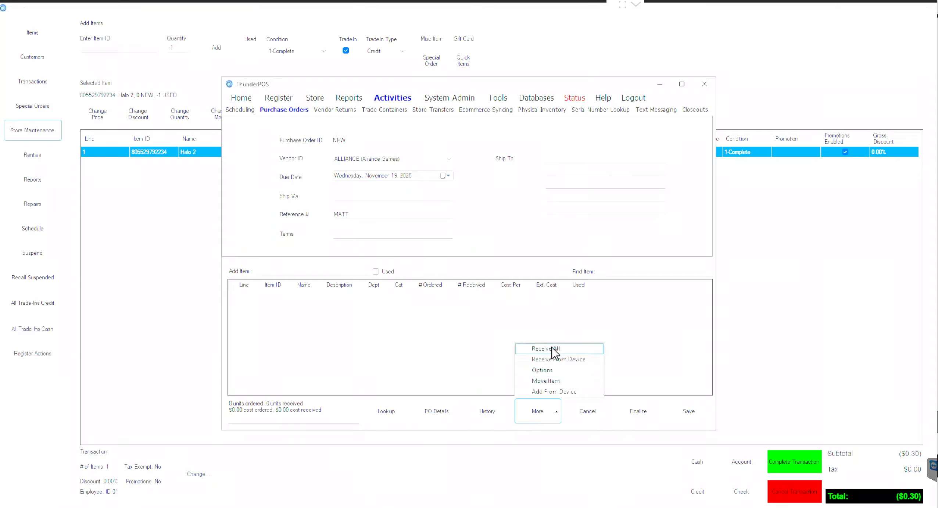
click(642, 394)
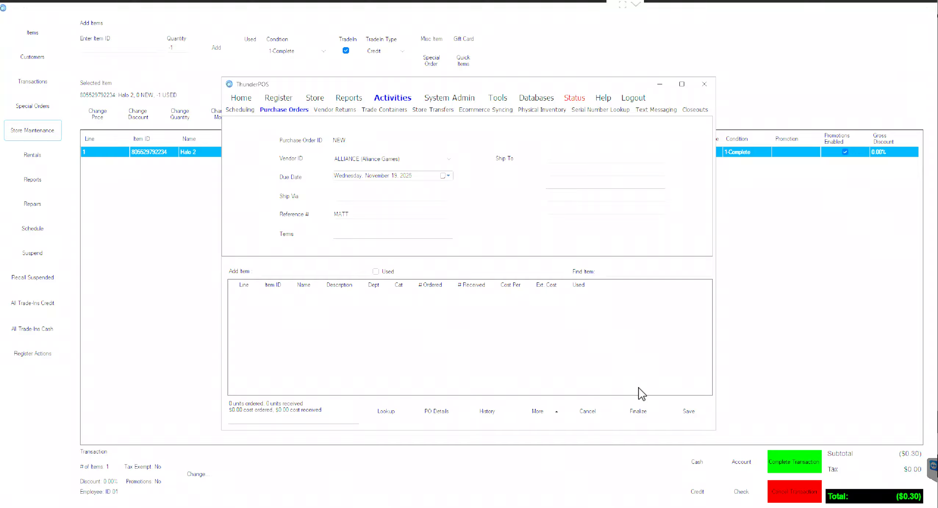